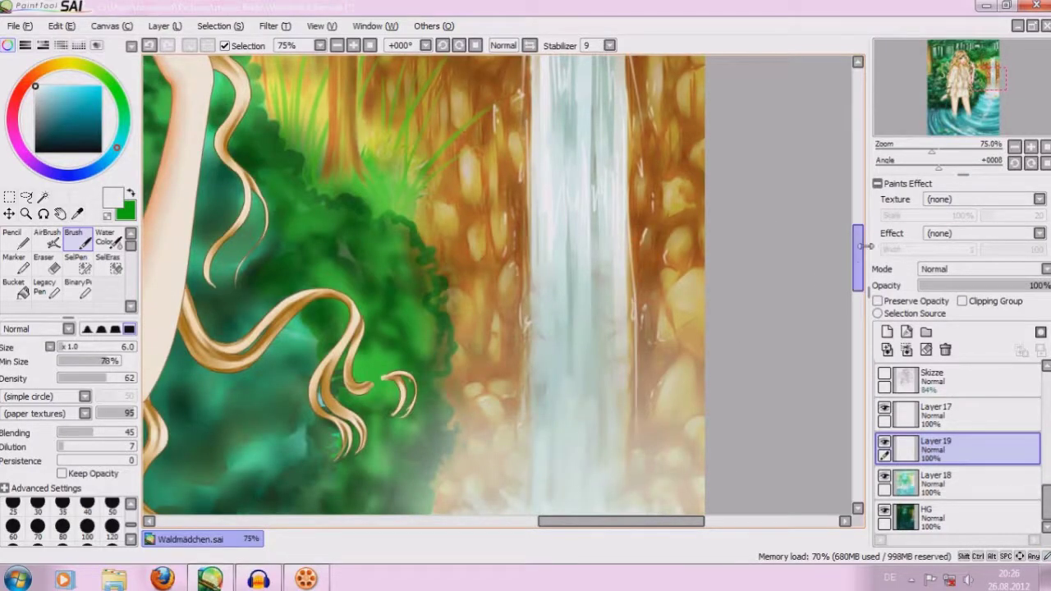
Paint a few faint light streaks down the waterfall.
scroll(862, 243, down, 5)
drag(522, 170, 522, 232)
drag(634, 178, 633, 261)
drag(530, 191, 528, 259)
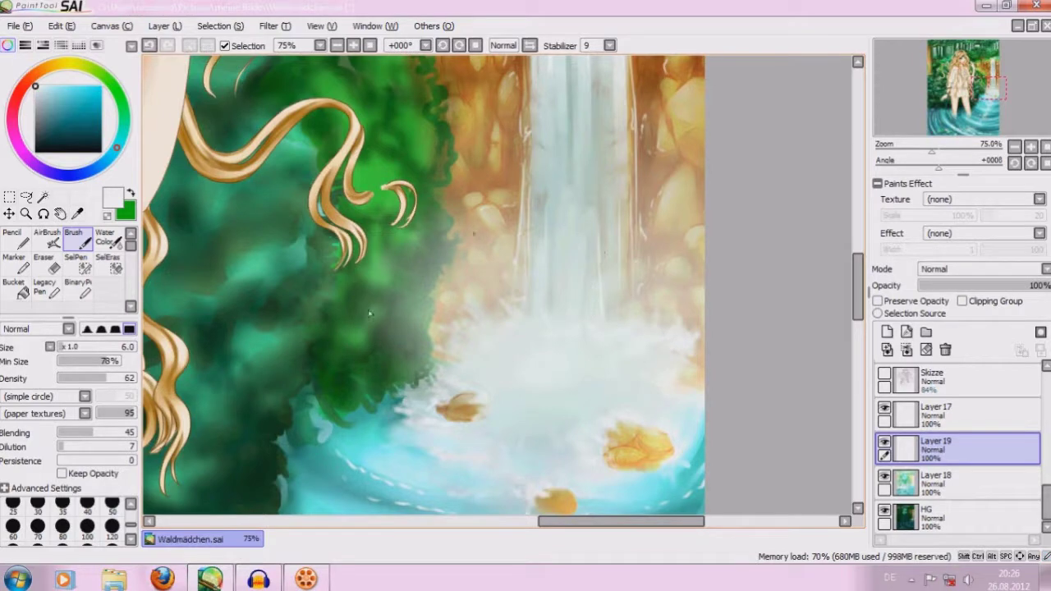
Paint pale vertical streaks down the waterfall with a size 13 brush.
click(82, 346)
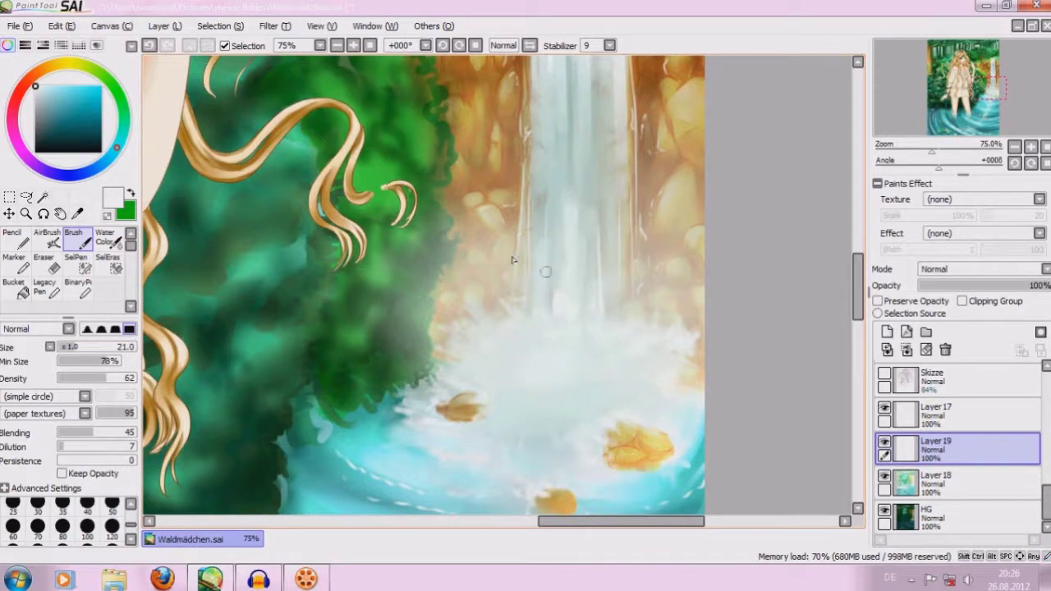
drag(86, 347, 72, 348)
drag(559, 147, 556, 281)
drag(545, 218, 542, 294)
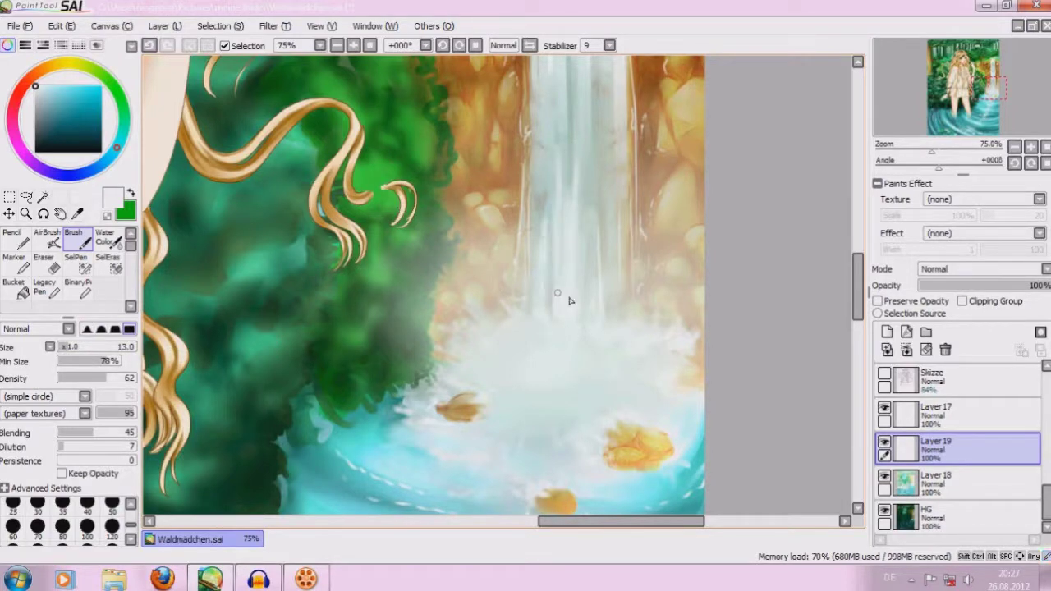
drag(583, 182, 584, 291)
drag(591, 103, 588, 215)
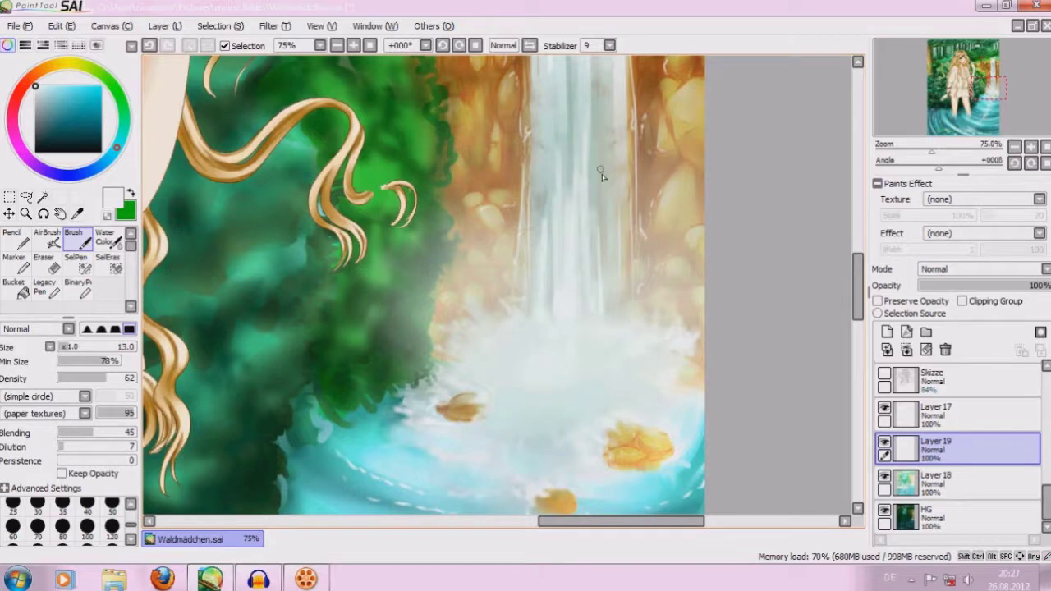
drag(614, 133, 615, 320)
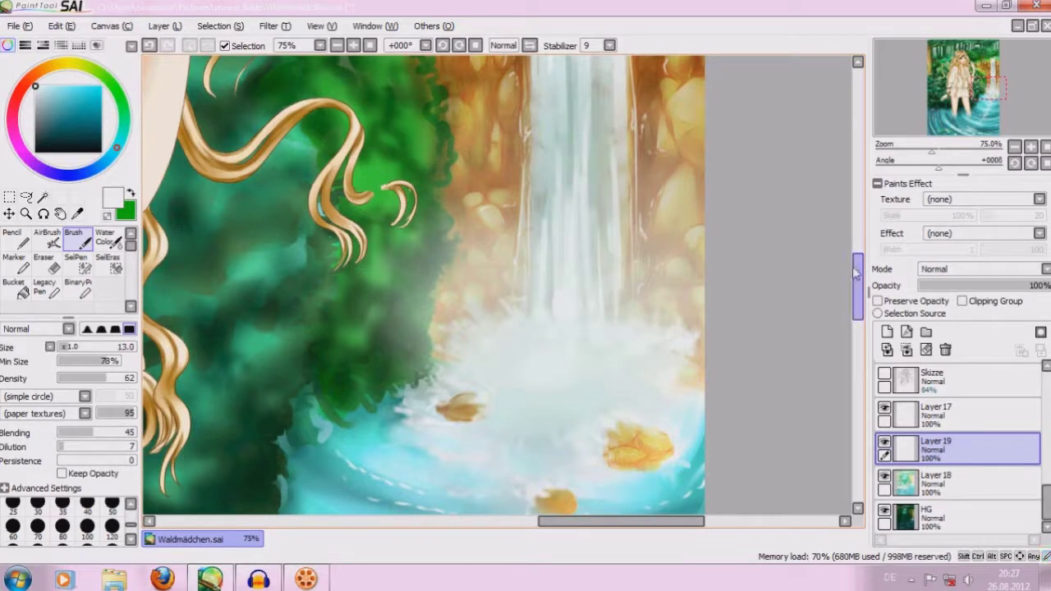
drag(856, 271, 856, 254)
Lighten the waterfall's left edge with a size 6.0 brush and zoom out.
click(68, 346)
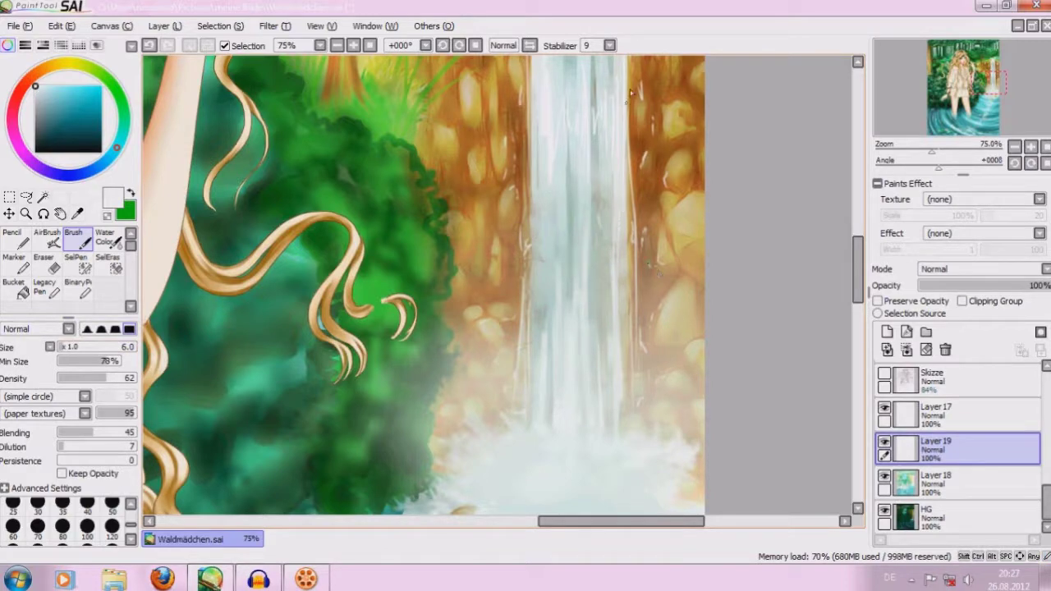
drag(857, 242, 854, 218)
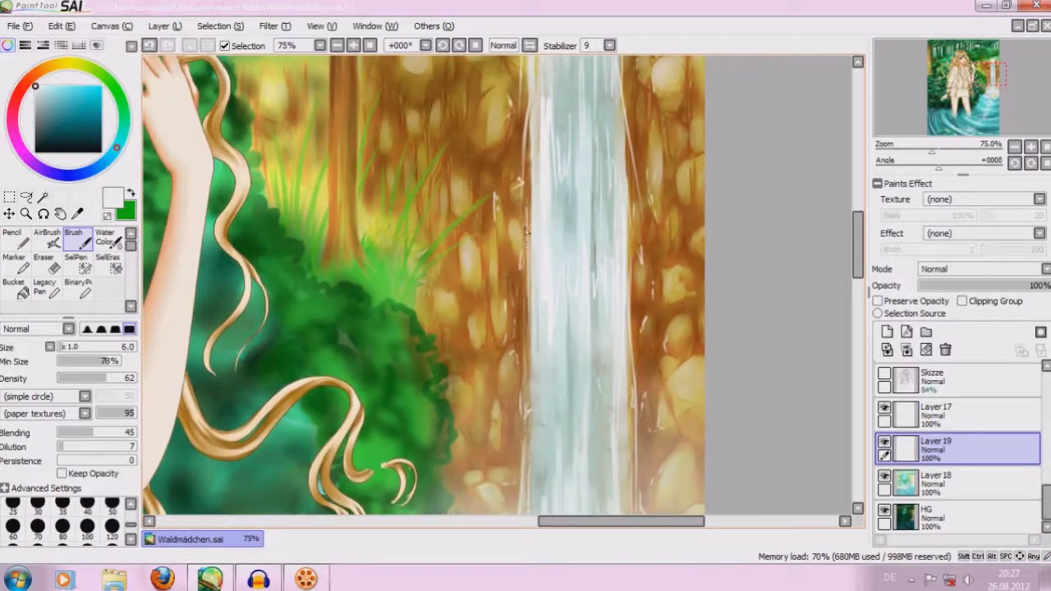
drag(522, 316, 521, 360)
click(335, 46)
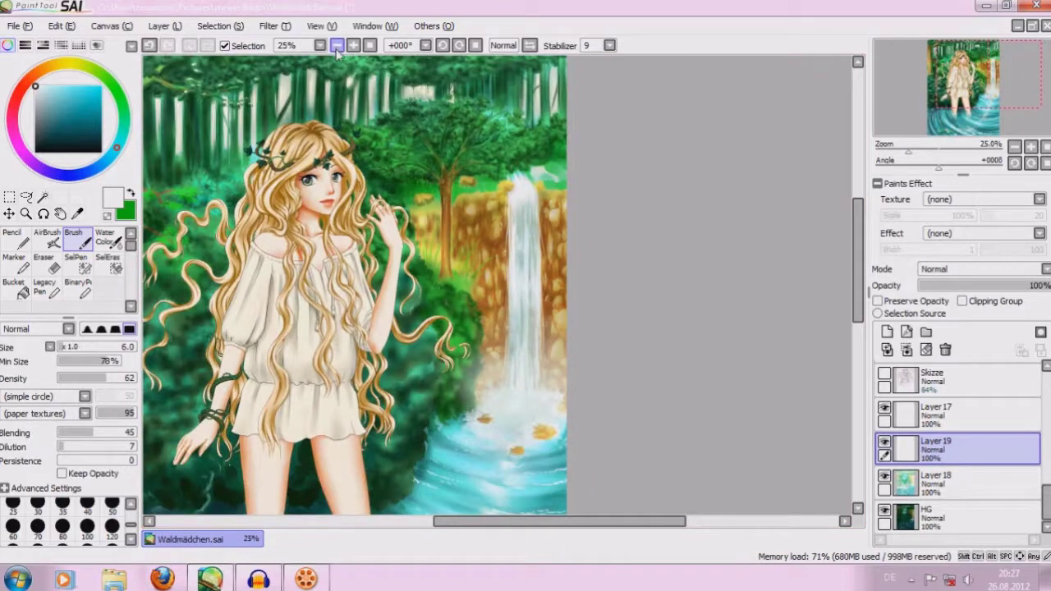
At 100% zoom, erase the waterfall's top edge beside the canopy on Layer 18.
drag(502, 520, 470, 521)
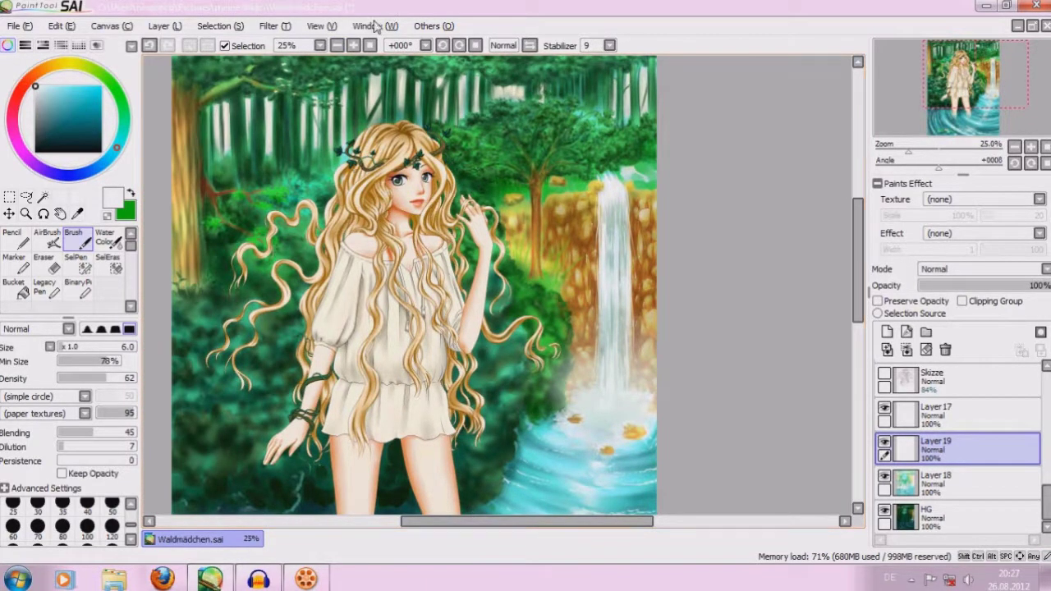
click(352, 45)
drag(858, 255, 856, 226)
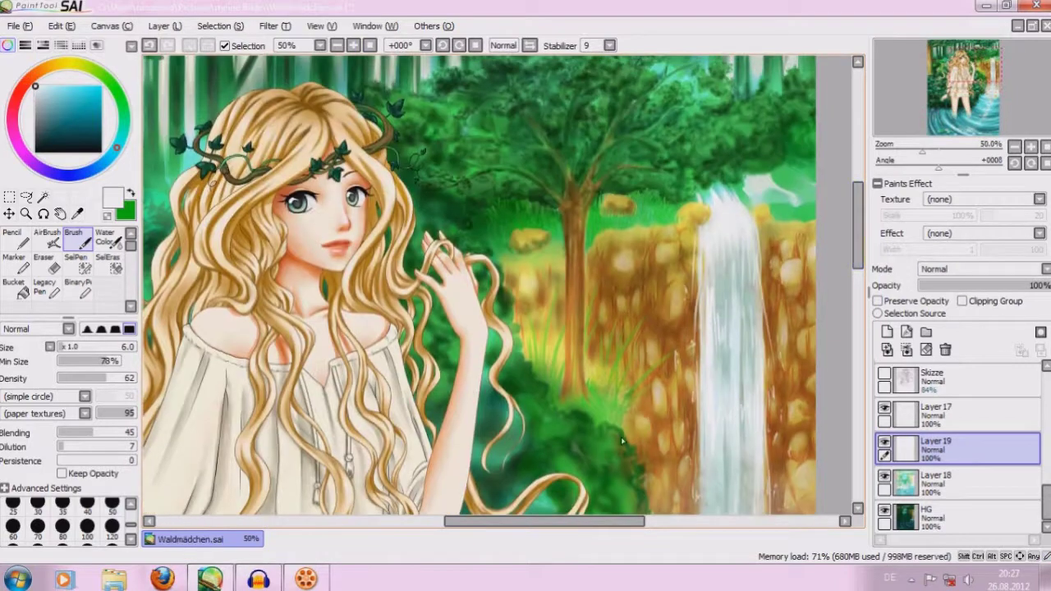
drag(516, 516, 558, 515)
click(353, 45)
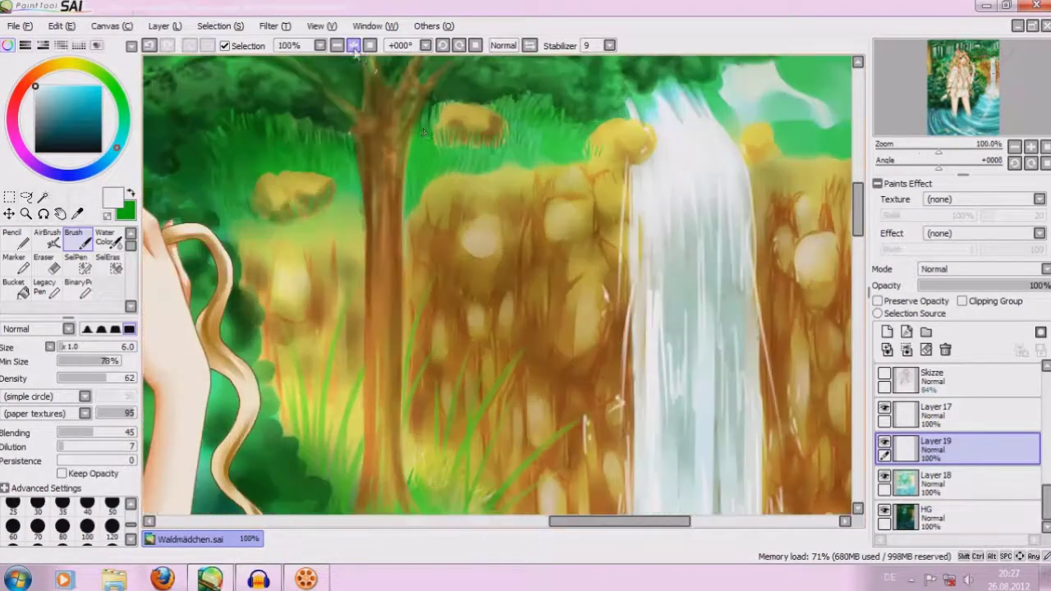
scroll(817, 197, up, 3)
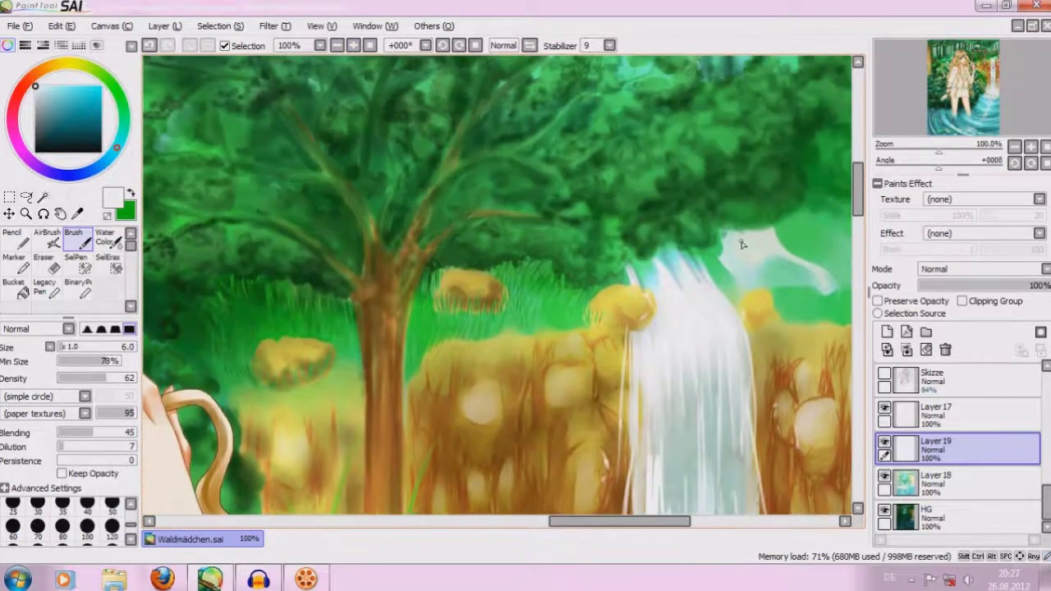
click(44, 262)
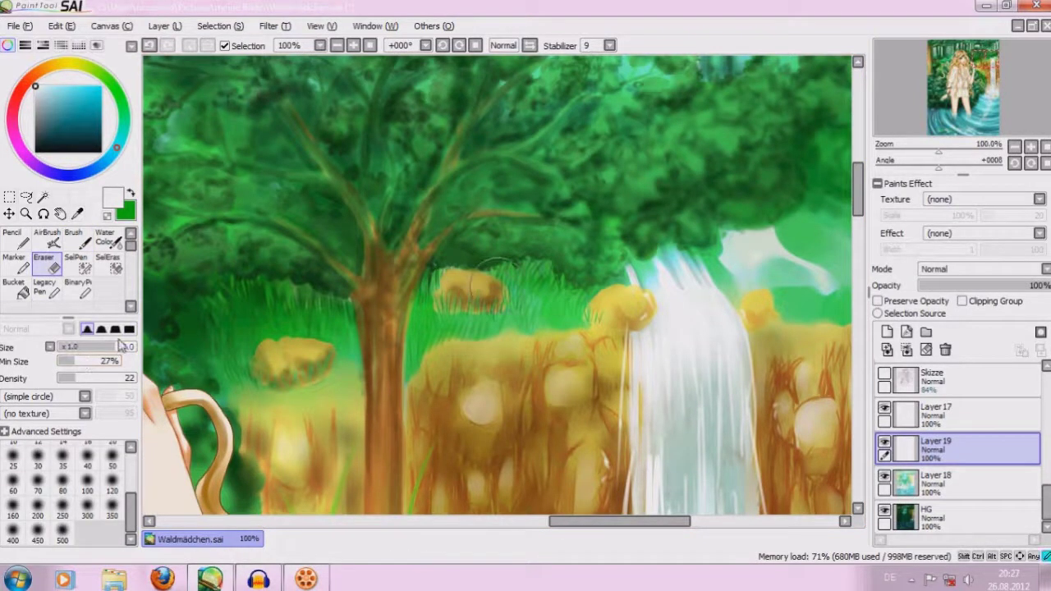
click(935, 482)
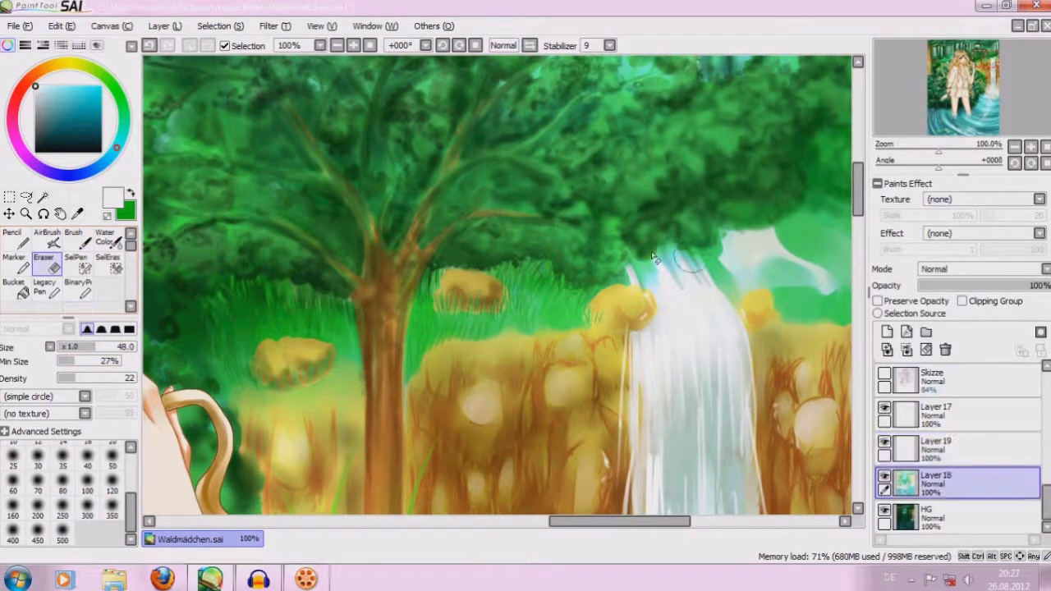
mouse_move(637, 275)
mouse_down()
mouse_move(632, 254)
mouse_move(669, 246)
mouse_move(706, 287)
mouse_move(649, 296)
mouse_move(689, 279)
mouse_move(662, 343)
mouse_move(640, 337)
mouse_move(737, 324)
mouse_up()
mouse_move(715, 368)
mouse_down()
mouse_move(638, 227)
mouse_move(678, 238)
mouse_move(698, 263)
mouse_up()
Erase and reshape the area right of the waterfall and along the canopy's lower edge.
drag(612, 520, 665, 520)
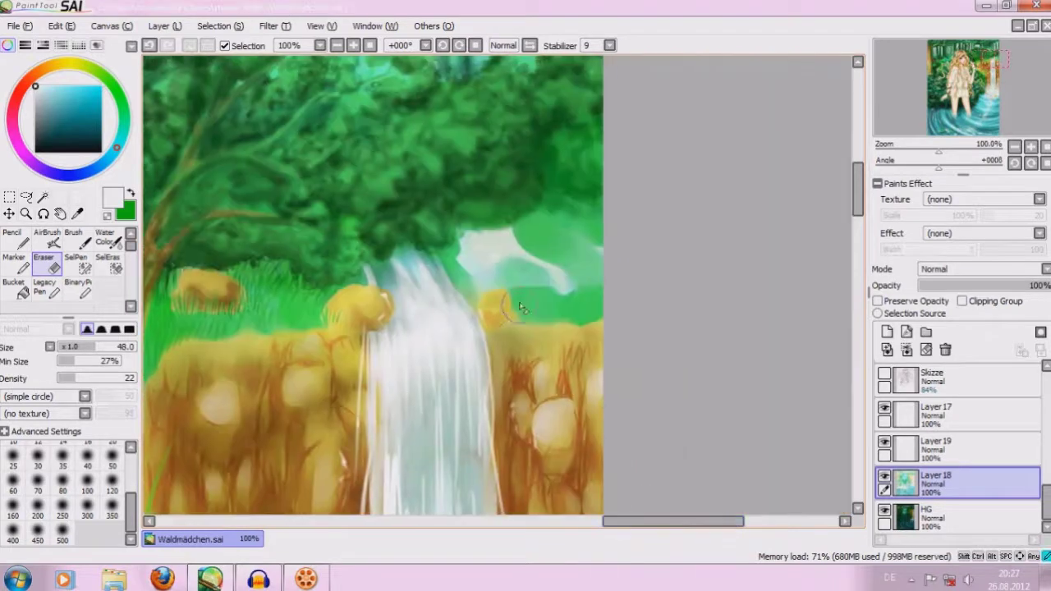
mouse_move(511, 321)
mouse_down()
mouse_move(493, 308)
mouse_move(587, 333)
mouse_move(574, 331)
mouse_up()
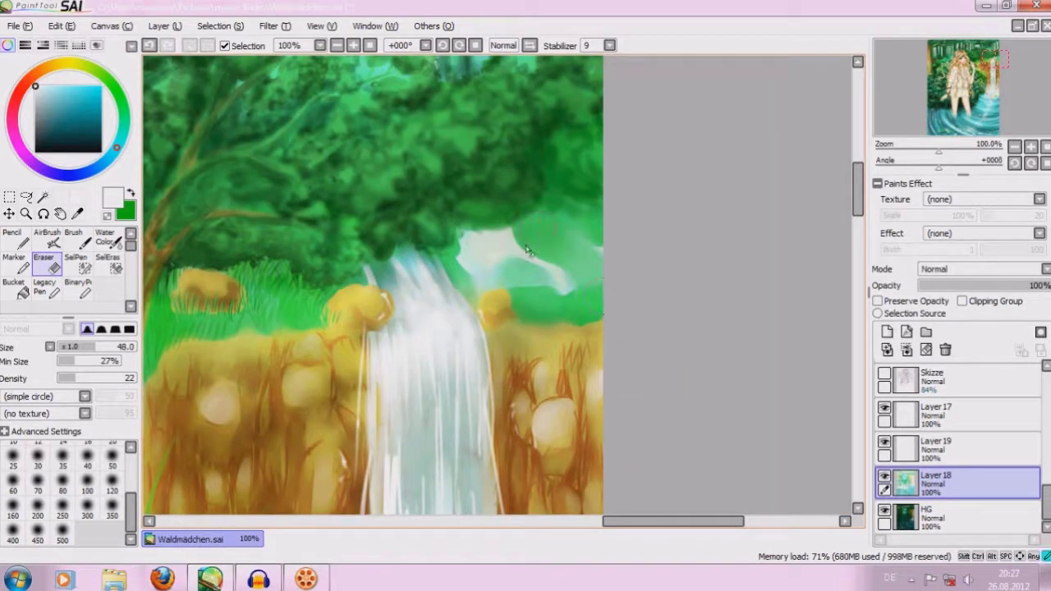
drag(533, 246, 591, 220)
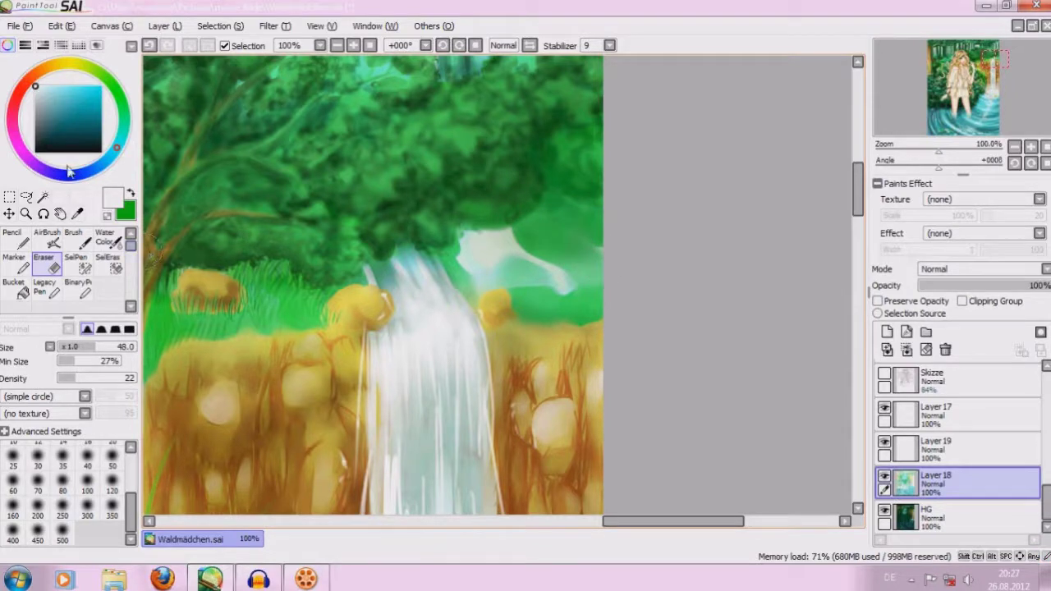
Load a pale yellow-green colour from the colour wheel for the brush.
click(80, 65)
click(55, 82)
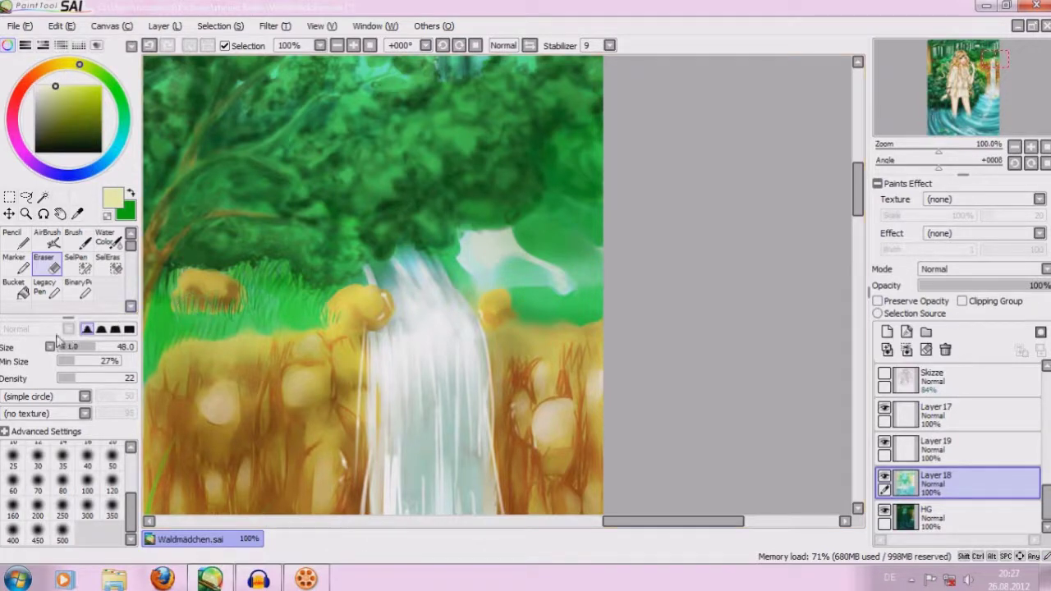
click(73, 238)
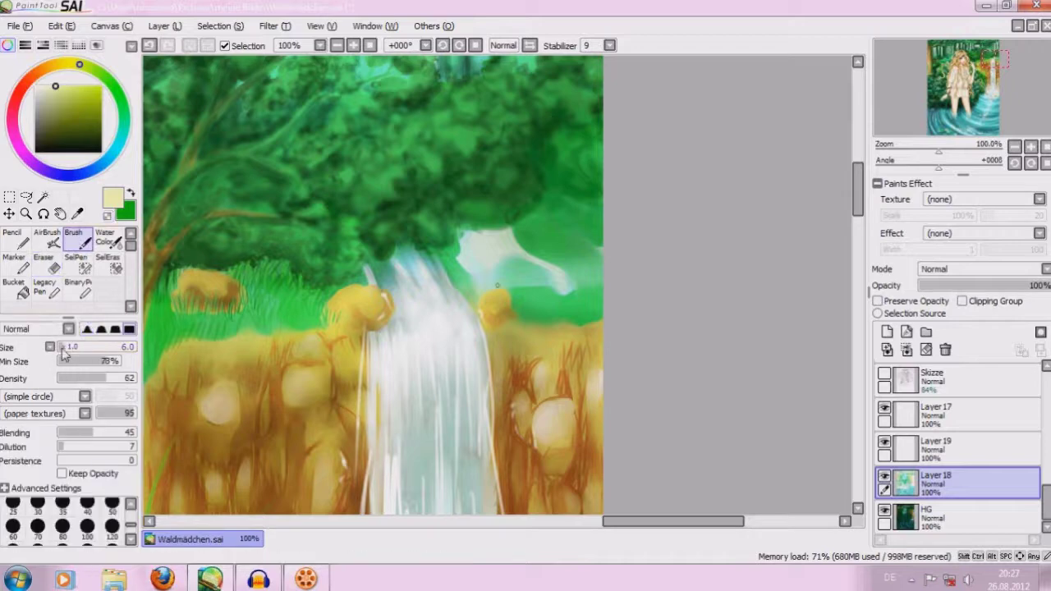
Cover the pale patch with light yellow and greens using a size 31 brush.
click(89, 352)
mouse_move(464, 258)
mouse_down()
mouse_move(469, 241)
mouse_move(523, 245)
mouse_move(486, 270)
mouse_move(534, 275)
mouse_move(485, 277)
mouse_move(539, 272)
mouse_move(542, 247)
mouse_move(559, 246)
mouse_move(504, 244)
mouse_move(566, 279)
mouse_move(550, 296)
mouse_move(534, 287)
mouse_up()
alt+click(567, 279)
alt+click(562, 283)
mouse_move(538, 287)
mouse_down()
mouse_move(563, 269)
mouse_move(539, 255)
mouse_move(489, 265)
mouse_move(455, 247)
mouse_move(485, 287)
mouse_move(486, 238)
mouse_up()
Darken the patch with sampled dark foliage green, shrinking the brush to size 5.
alt+click(503, 197)
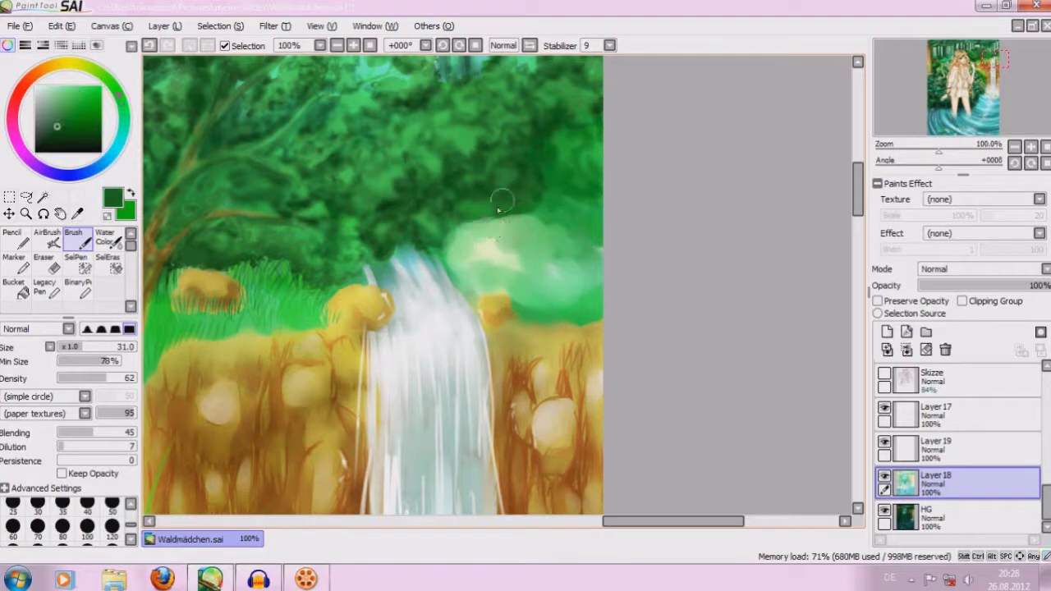
mouse_move(460, 220)
mouse_down()
mouse_move(497, 232)
mouse_move(525, 197)
mouse_move(462, 201)
mouse_up()
key(bracketleft)
key(bracketleft)
key(bracketleft)
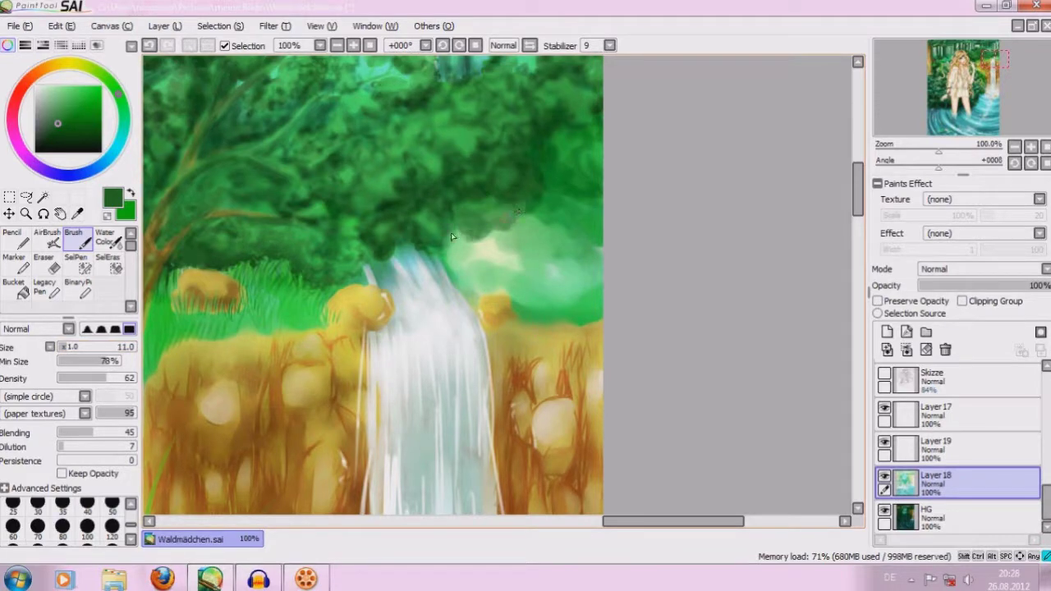
mouse_move(458, 235)
mouse_down()
mouse_move(460, 259)
mouse_move(489, 240)
mouse_move(504, 245)
mouse_move(552, 197)
mouse_move(580, 201)
mouse_up()
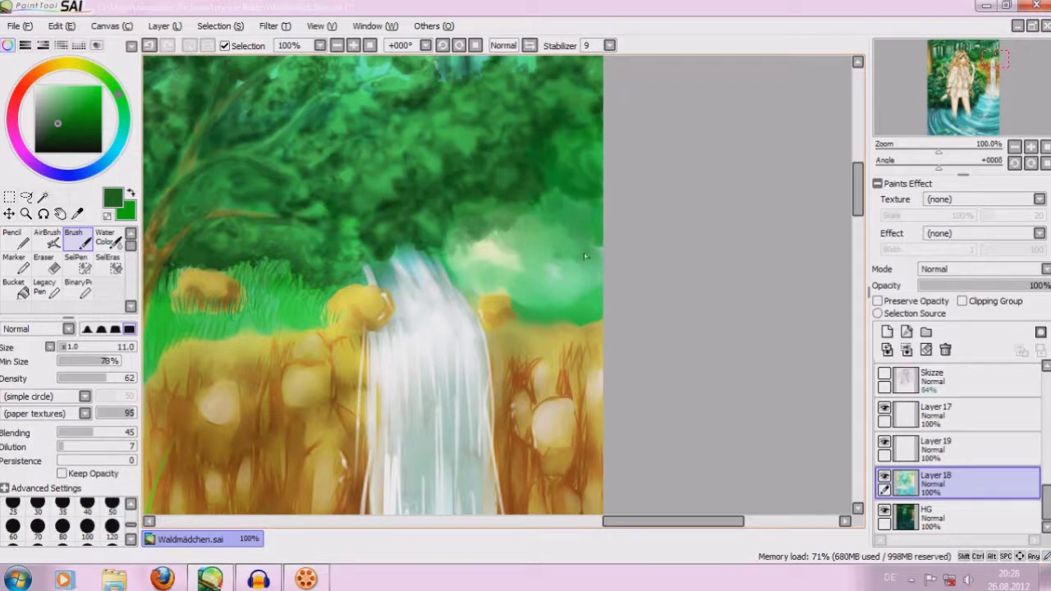
mouse_move(545, 252)
mouse_down()
mouse_move(526, 234)
mouse_move(508, 236)
mouse_up()
click(64, 348)
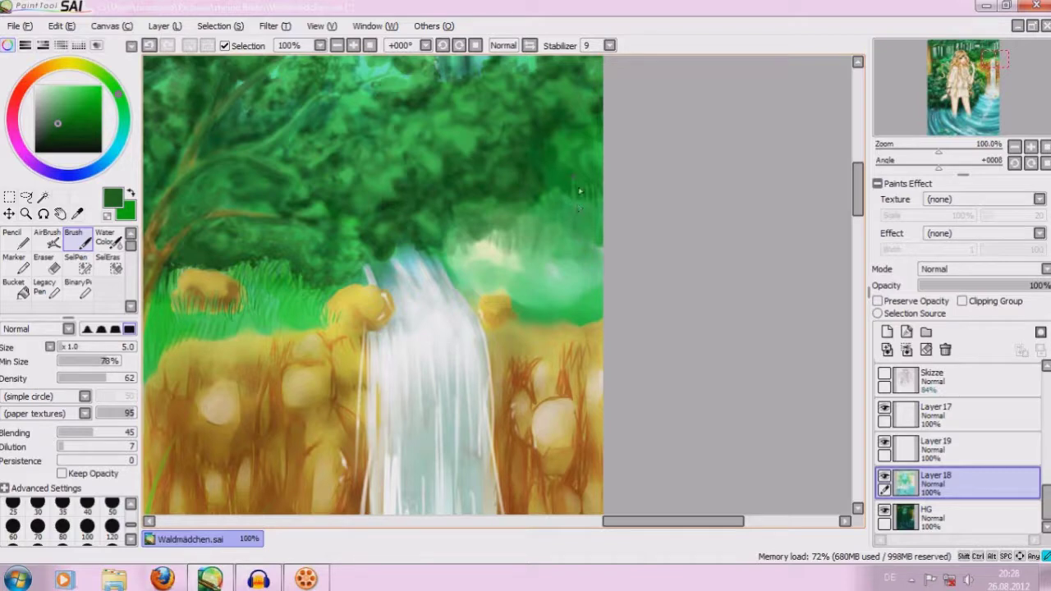
click(337, 45)
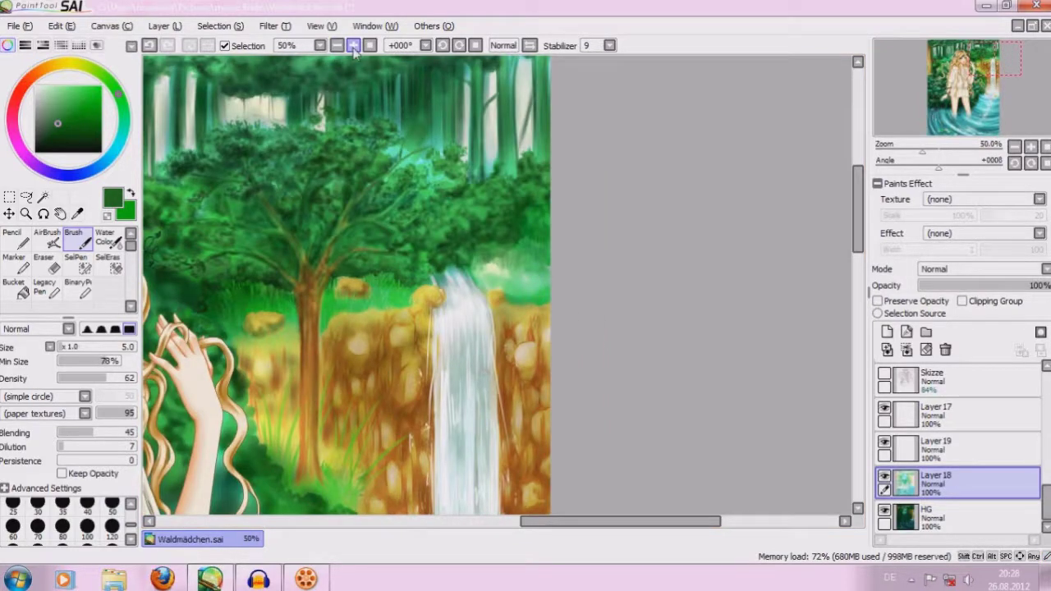
Add Layer 20 and paint thin dark grass strokes beside the waterfall.
click(353, 45)
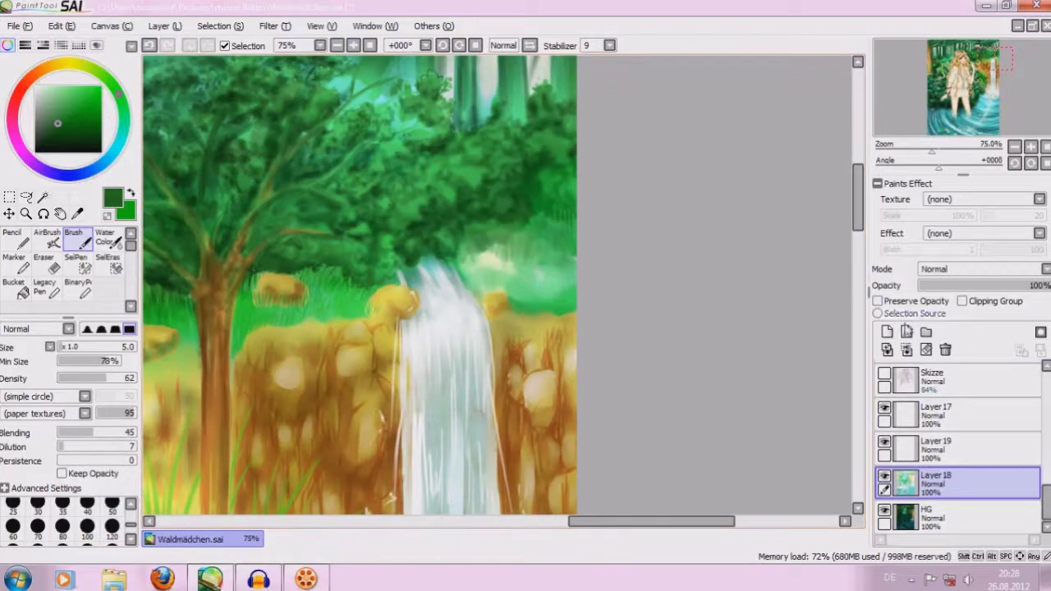
click(886, 331)
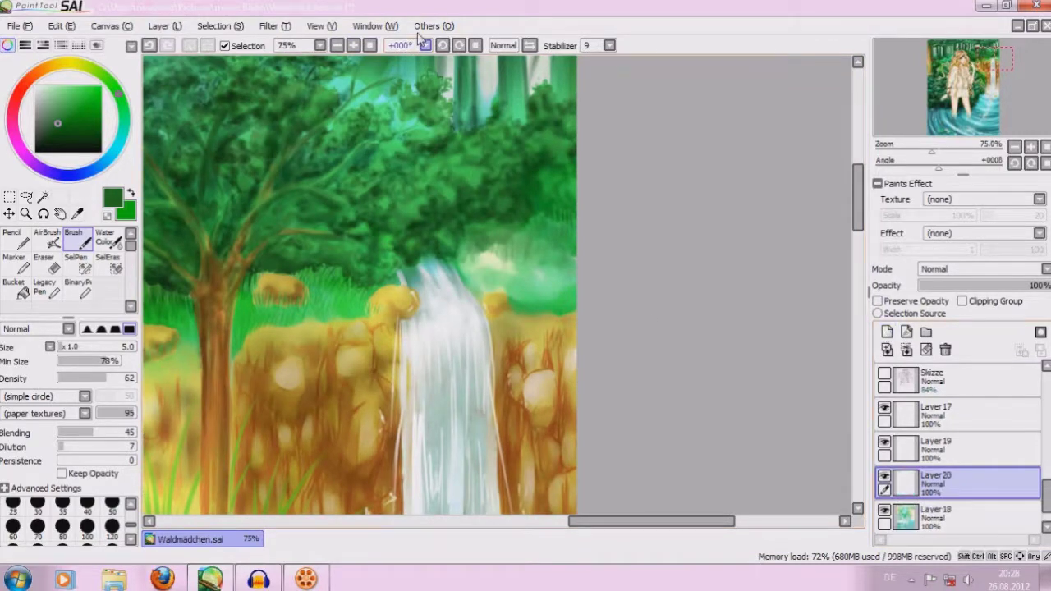
click(353, 45)
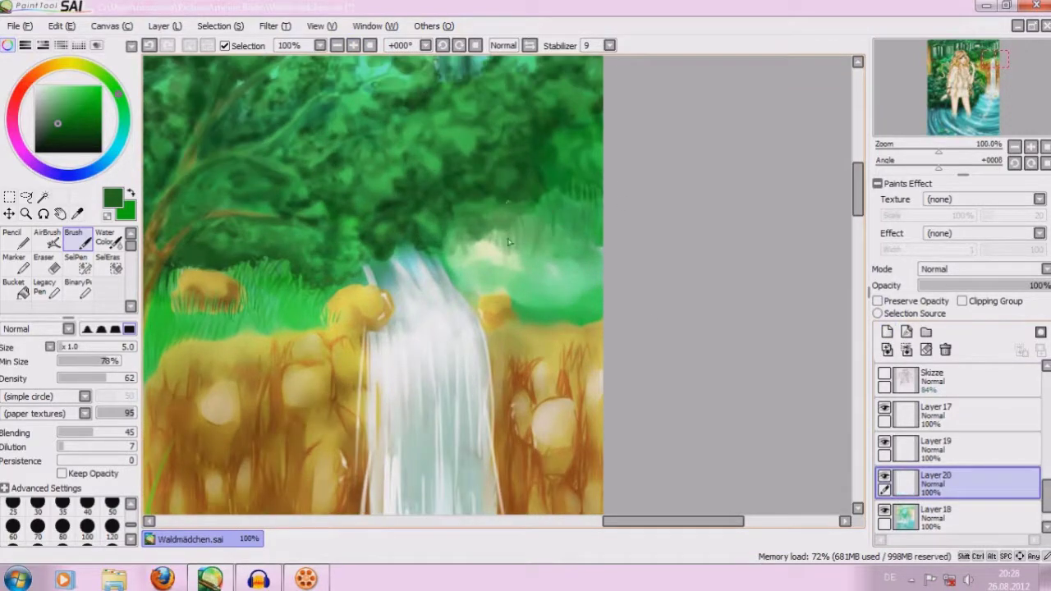
mouse_move(473, 260)
mouse_down()
mouse_move(474, 238)
mouse_move(455, 235)
mouse_up()
mouse_move(468, 258)
mouse_down()
mouse_move(469, 236)
mouse_move(512, 224)
mouse_up()
Paint pale cream grass blades right of the waterfall and add Layer 21.
alt+click(531, 239)
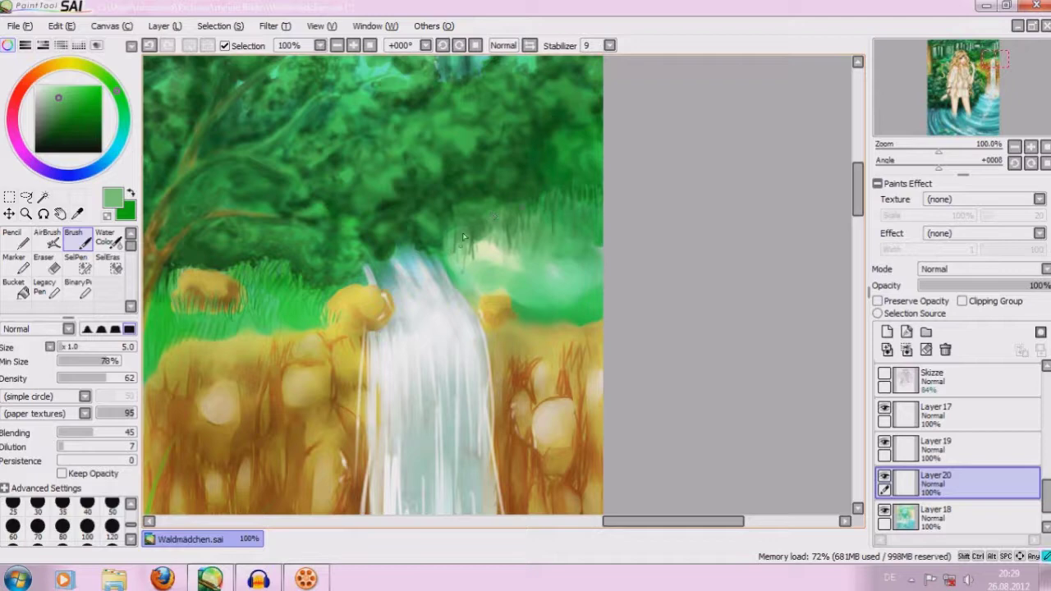
alt+click(498, 244)
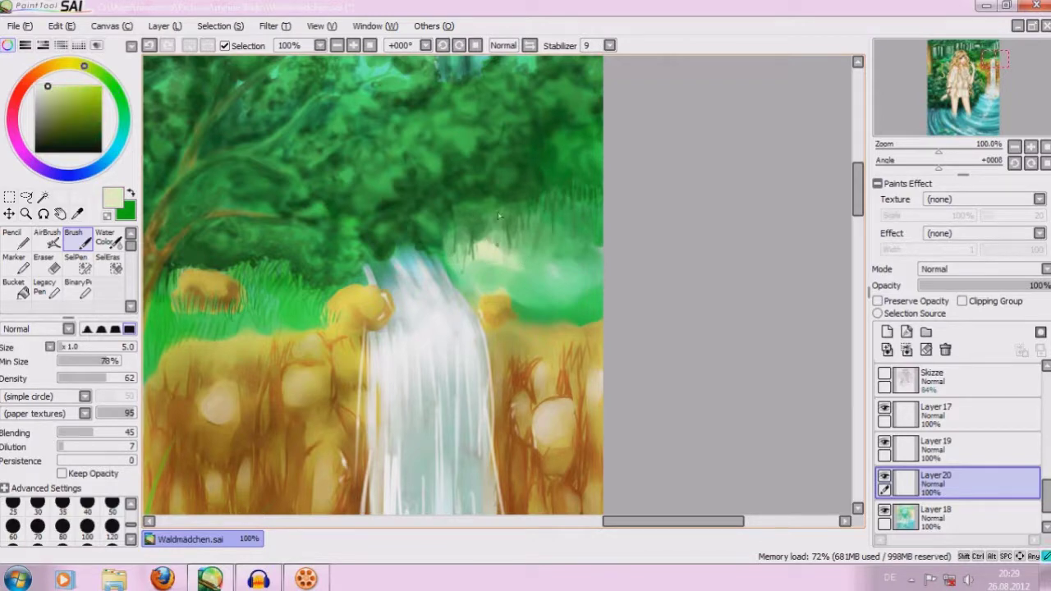
drag(544, 212, 564, 212)
click(886, 332)
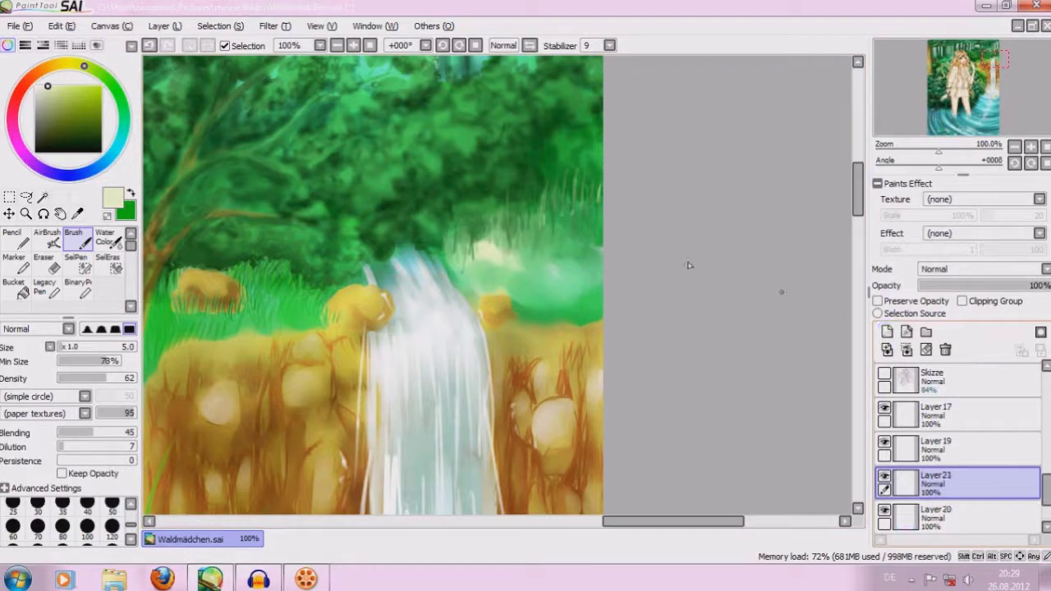
Paint pale grass blades across the meadow on Layer 21.
mouse_move(535, 197)
mouse_down()
mouse_move(573, 181)
mouse_move(548, 169)
mouse_up()
mouse_move(569, 213)
mouse_down()
mouse_move(573, 176)
mouse_move(532, 221)
mouse_move(568, 197)
mouse_up()
drag(575, 238, 573, 192)
mouse_move(507, 205)
mouse_down()
mouse_move(512, 240)
mouse_move(556, 212)
mouse_up()
drag(525, 248, 524, 206)
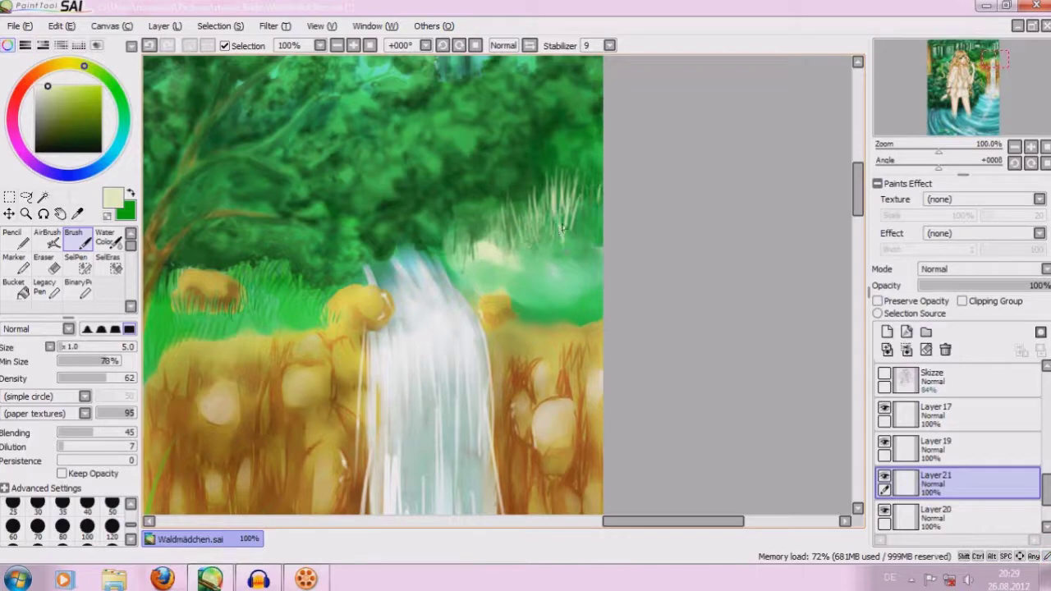
mouse_move(480, 241)
mouse_down()
mouse_move(487, 210)
mouse_move(473, 208)
mouse_move(491, 205)
mouse_move(507, 230)
mouse_move(472, 226)
mouse_up()
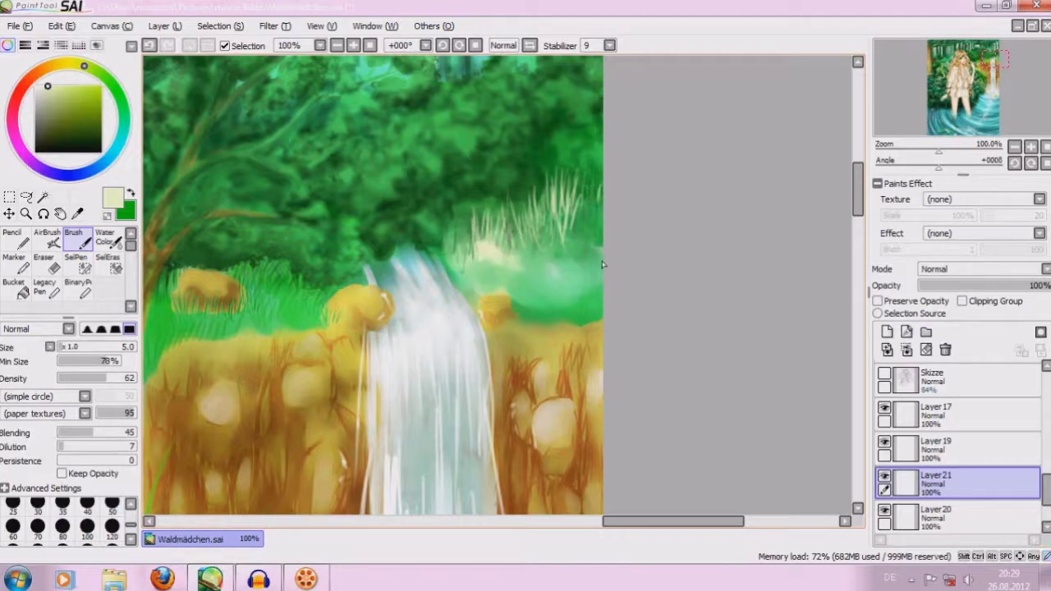
On Layer20, paint short dark green grass strokes beneath the pale blades.
click(933, 511)
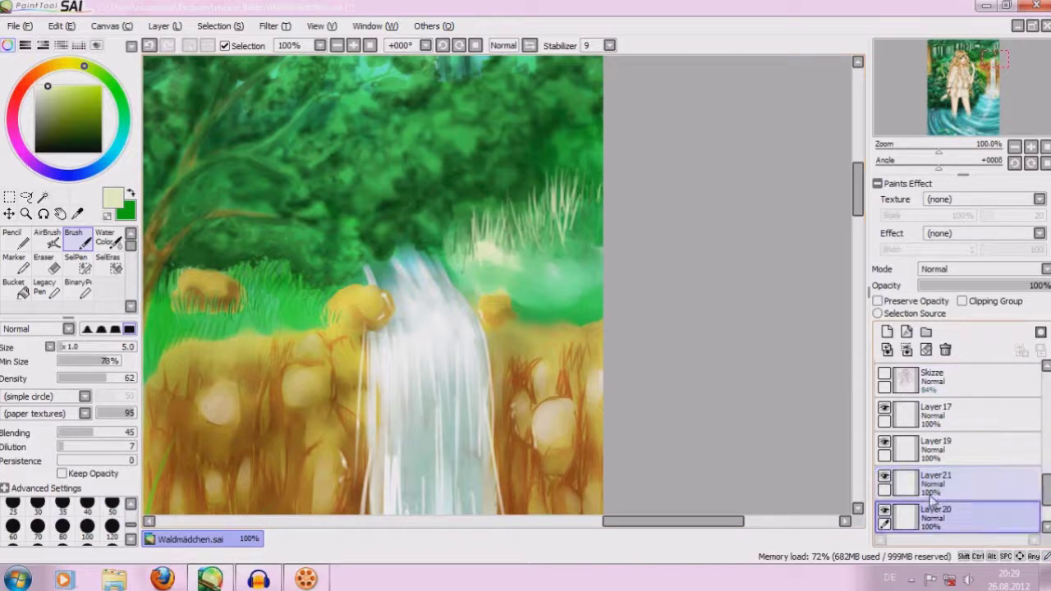
alt+click(546, 250)
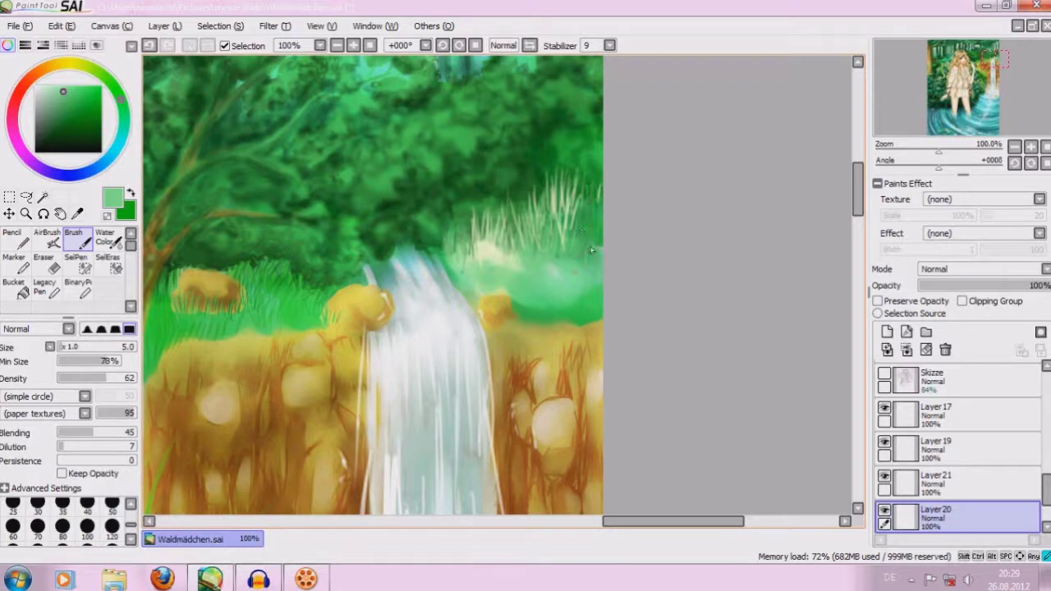
alt+click(583, 215)
drag(541, 254, 549, 280)
mouse_move(556, 260)
mouse_down()
mouse_move(555, 280)
mouse_move(515, 276)
mouse_move(528, 282)
mouse_up()
mouse_move(503, 246)
mouse_down()
mouse_move(504, 274)
mouse_move(491, 271)
mouse_move(506, 275)
mouse_move(486, 282)
mouse_move(526, 289)
mouse_up()
Add faint lighter green grass strokes beside the waterfall.
alt+click(532, 306)
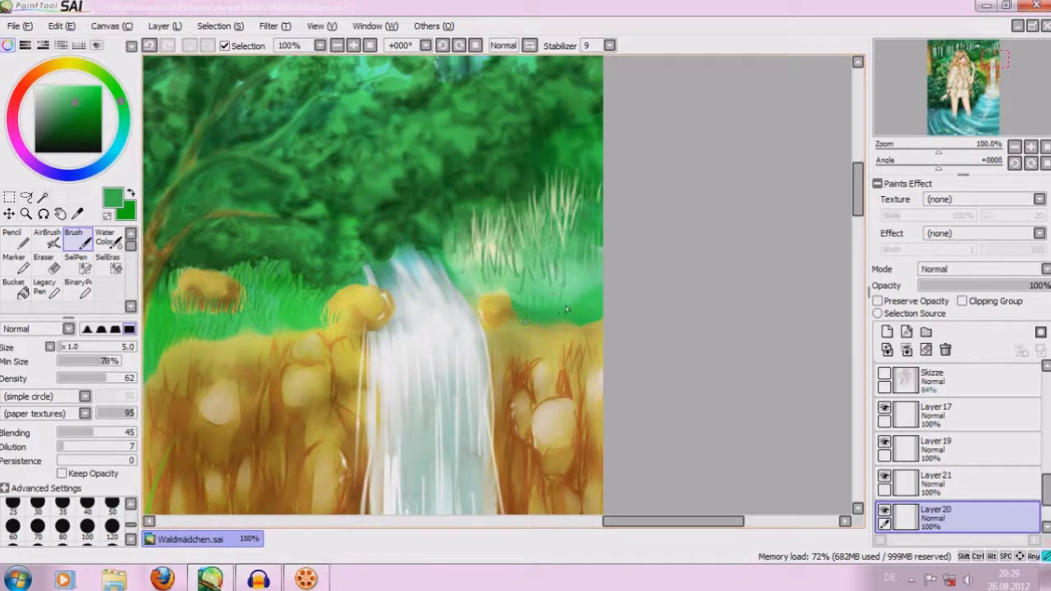
drag(502, 252, 506, 287)
drag(462, 256, 465, 286)
drag(569, 301, 573, 276)
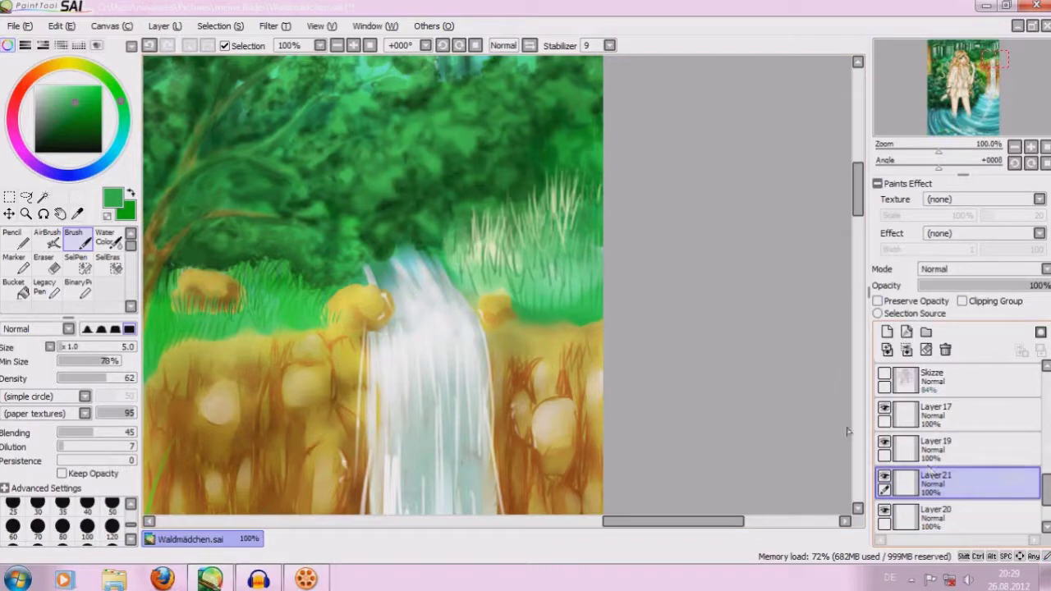
Add thin dark green grass strokes across the meadow in a sampled darker green.
alt+click(582, 191)
drag(570, 301, 567, 273)
mouse_move(555, 301)
mouse_down()
mouse_move(552, 263)
mouse_move(535, 265)
mouse_move(570, 270)
mouse_up()
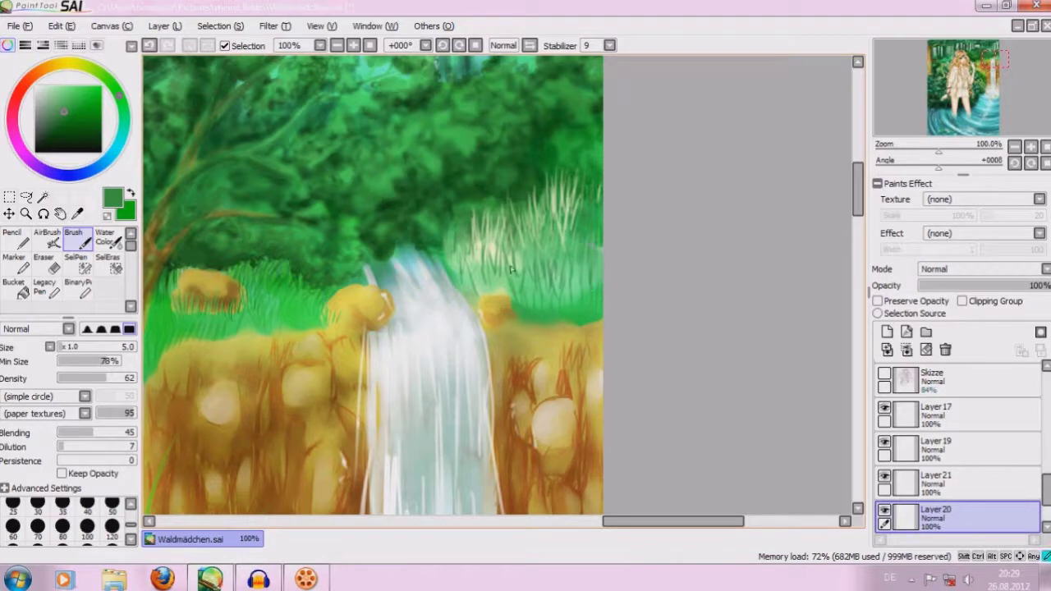
drag(488, 294, 491, 273)
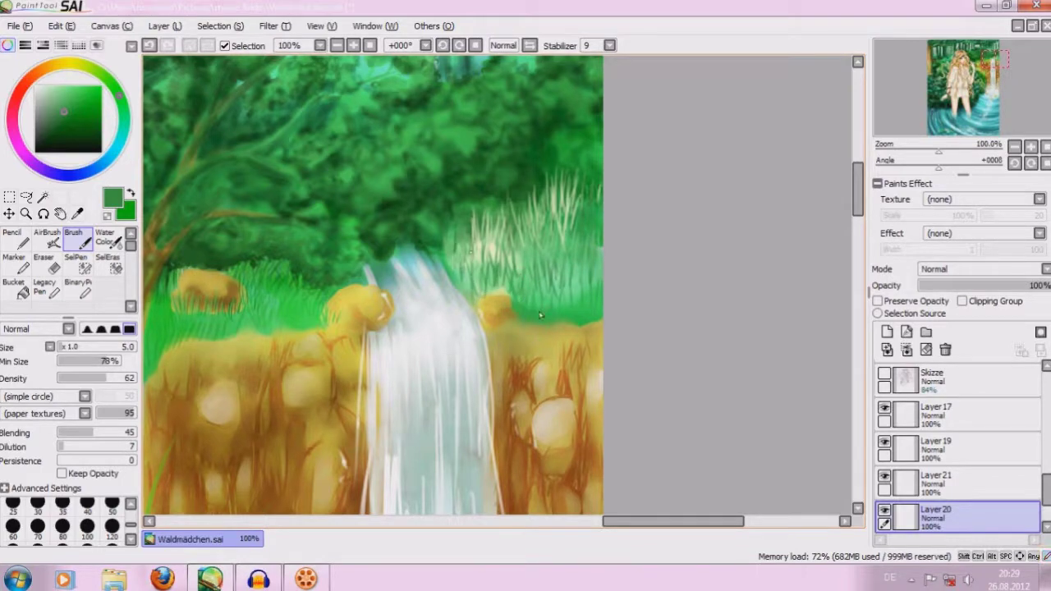
drag(577, 310, 574, 280)
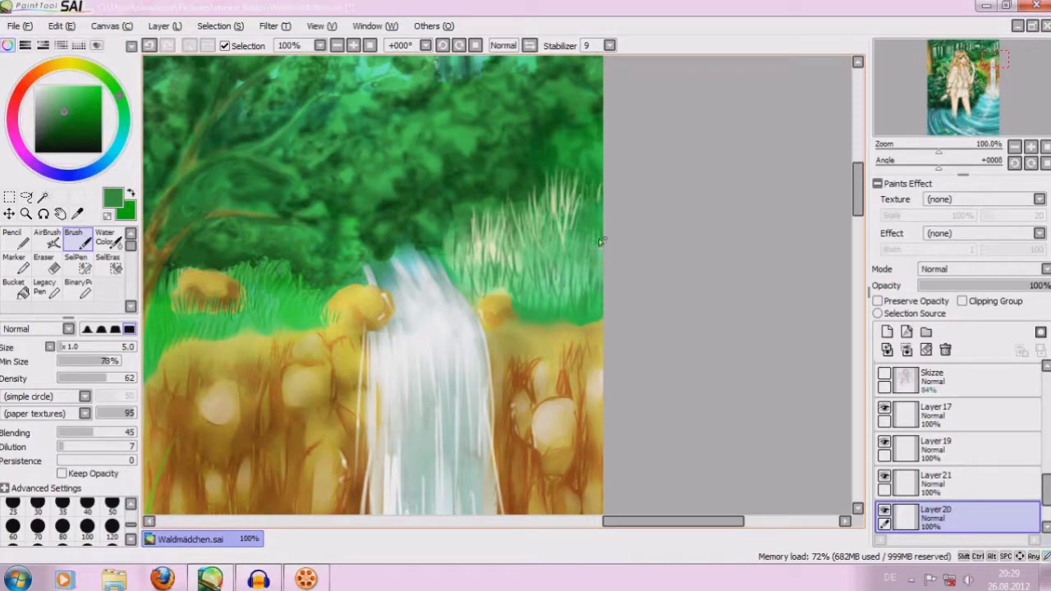
Merge the pale grass layer into Layer20 and undo a trial pale-yellow rock repaint.
alt+click(314, 346)
drag(69, 346, 81, 346)
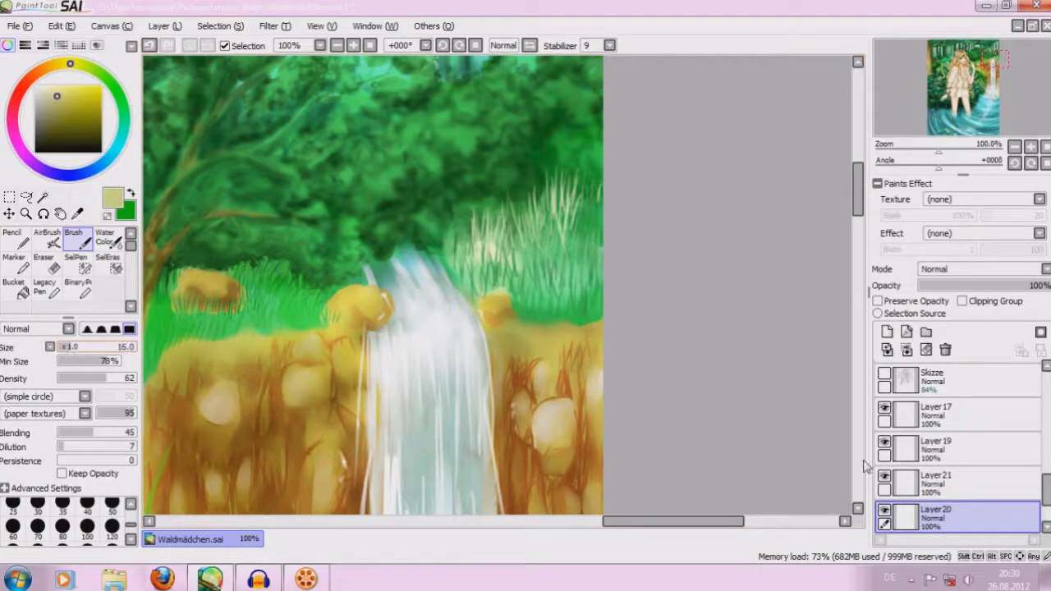
drag(911, 484, 911, 534)
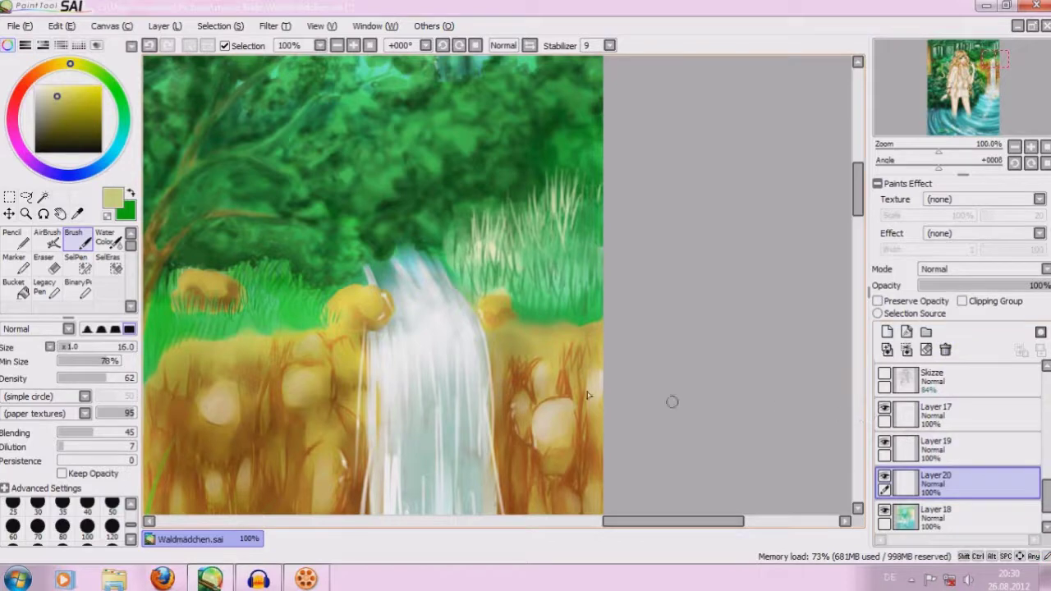
drag(483, 312, 502, 327)
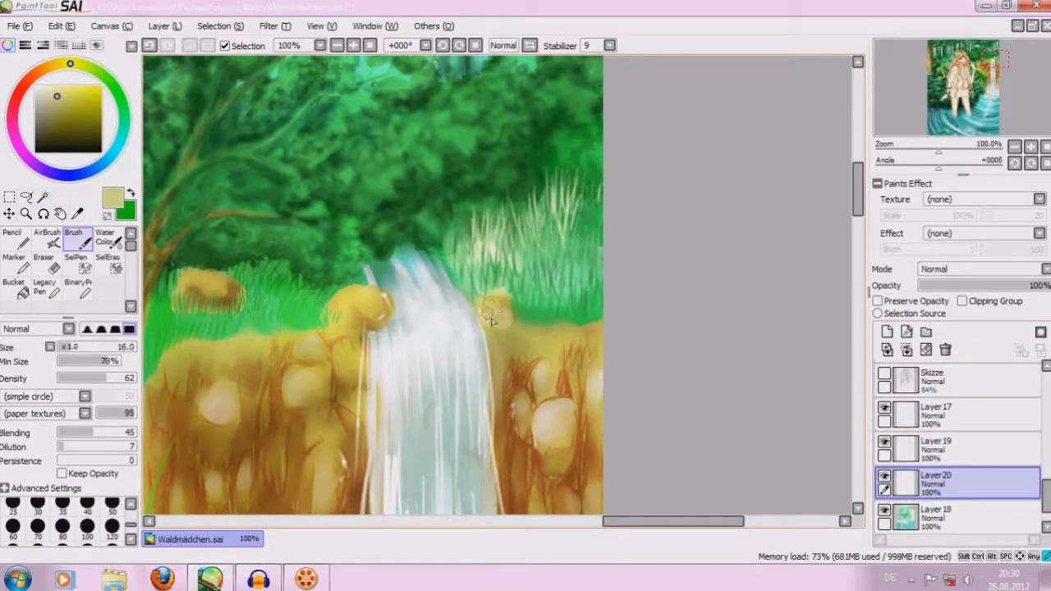
click(149, 45)
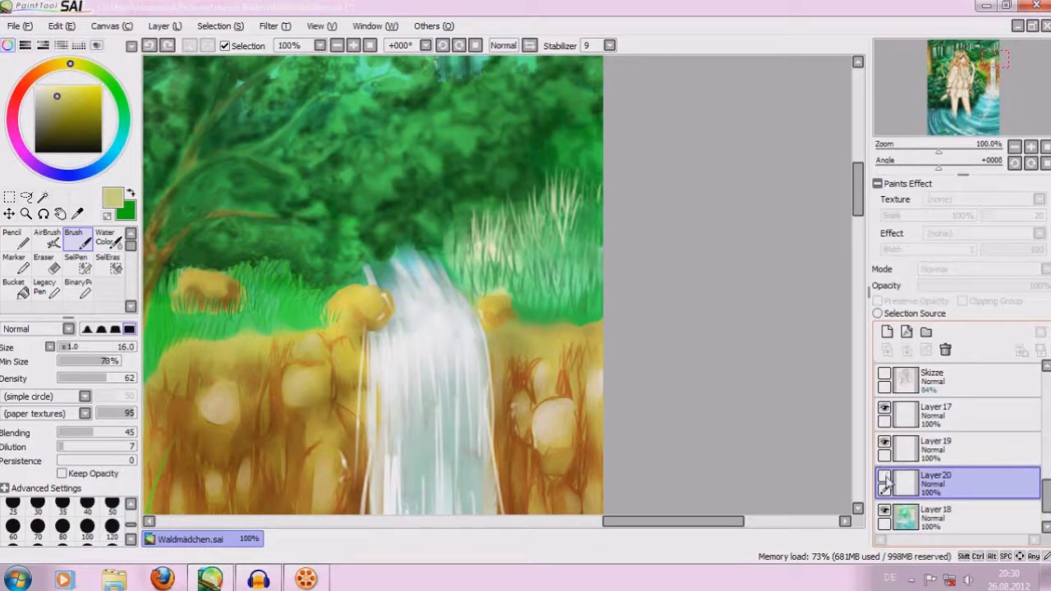
Merge Layer 19's waterfall strokes into Layer 20.
click(884, 441)
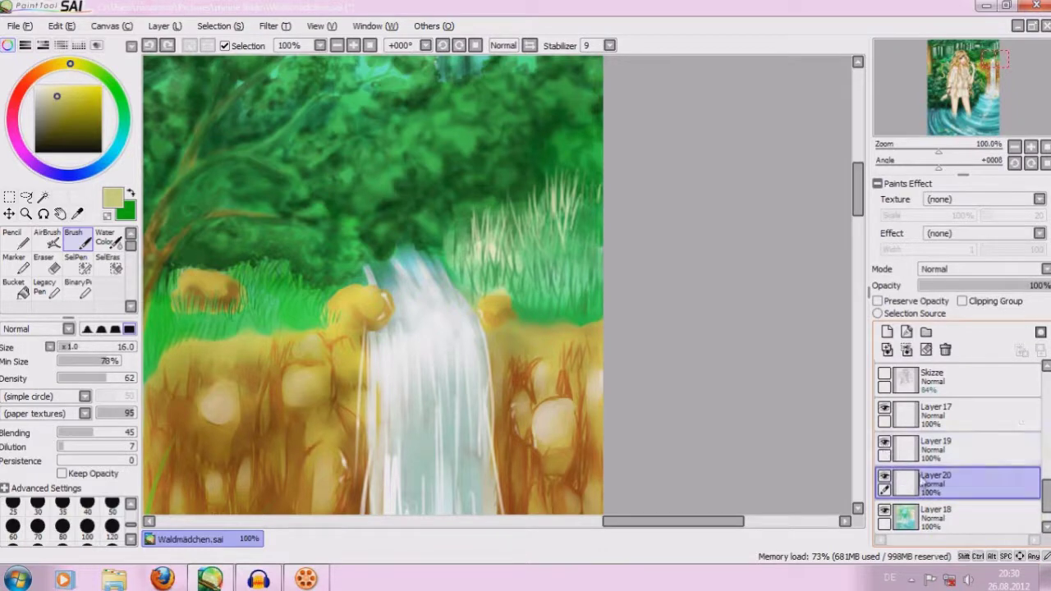
click(931, 443)
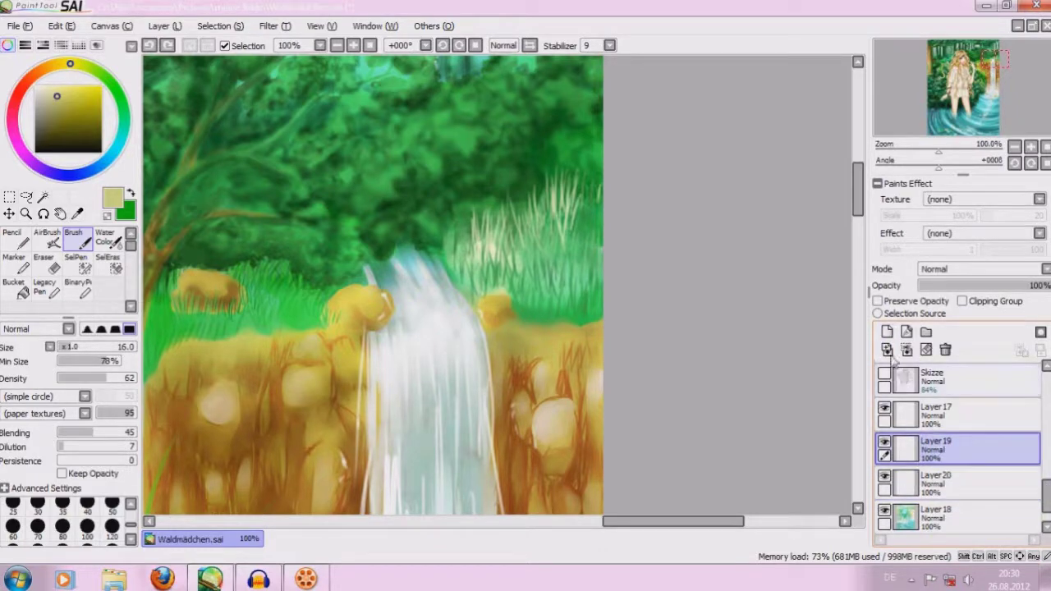
click(931, 475)
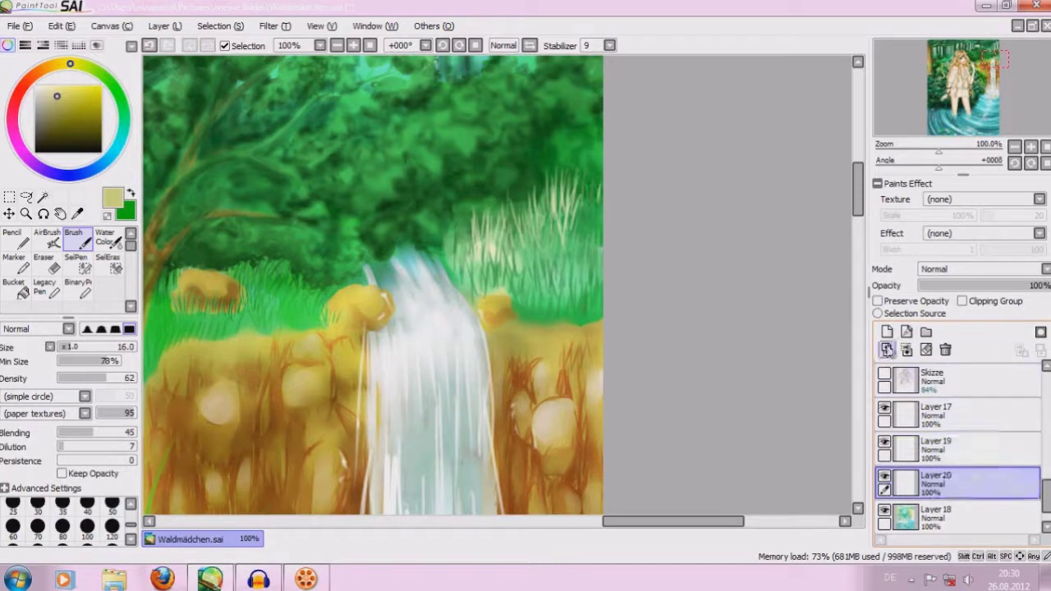
drag(936, 447, 945, 350)
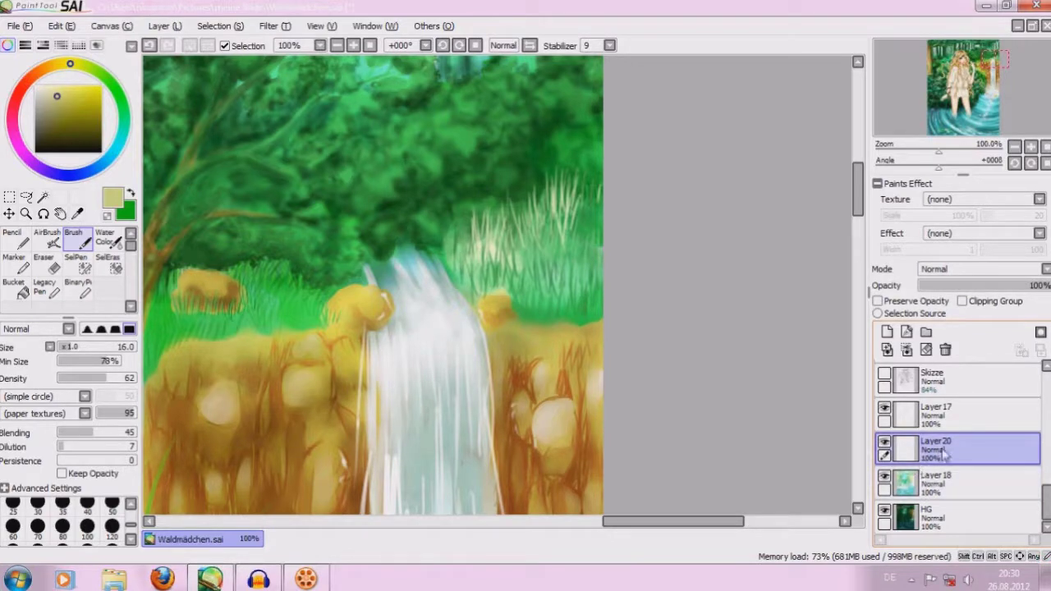
click(932, 480)
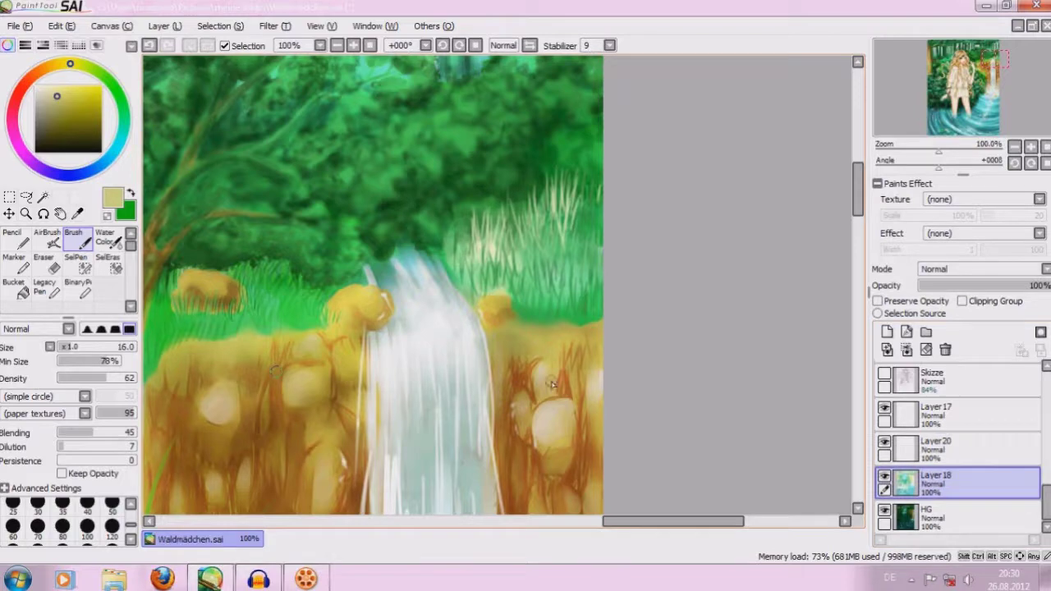
click(943, 447)
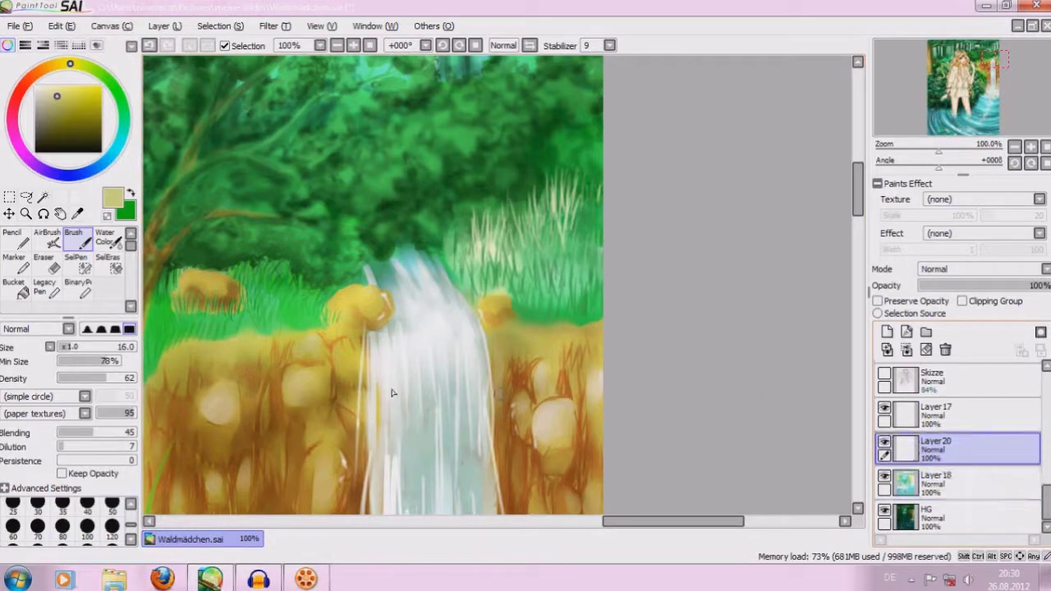
Paint an ochre patch on the rock at size 15, then merge Layer 20 into Layer 18.
alt+click(485, 313)
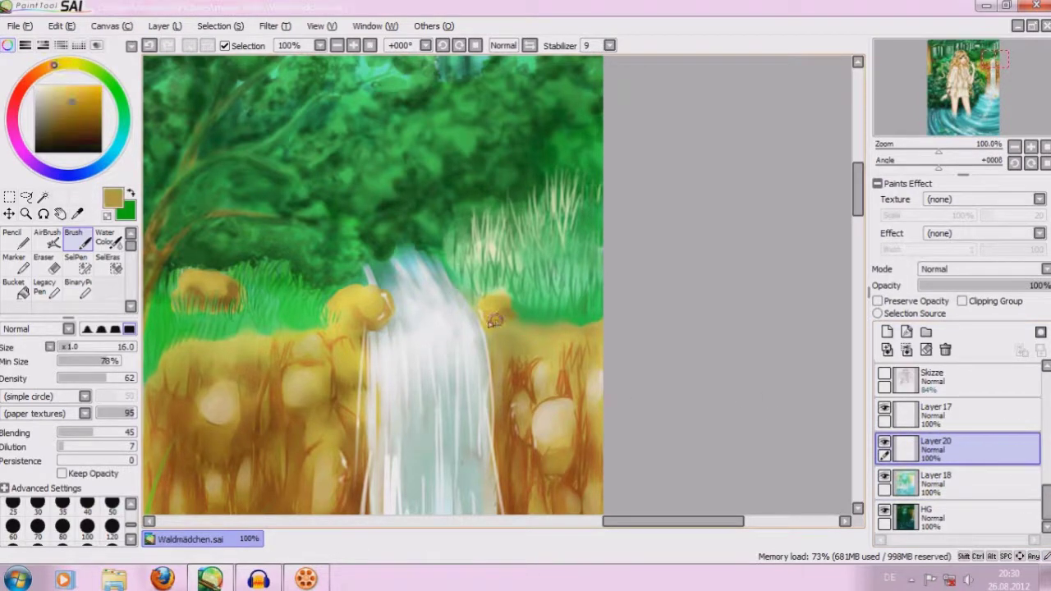
click(79, 347)
drag(504, 321, 491, 327)
click(886, 351)
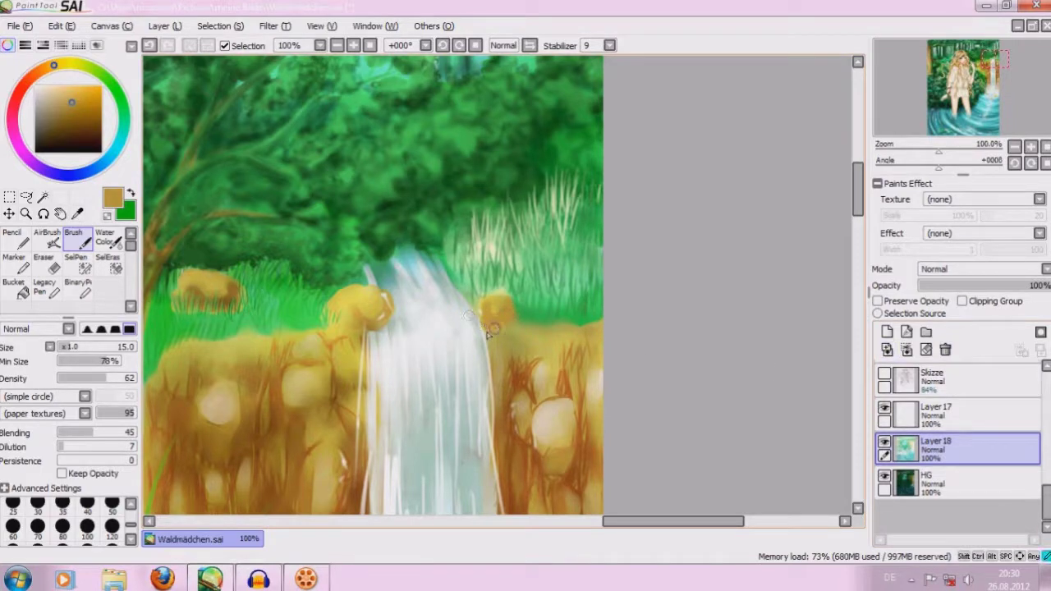
click(935, 484)
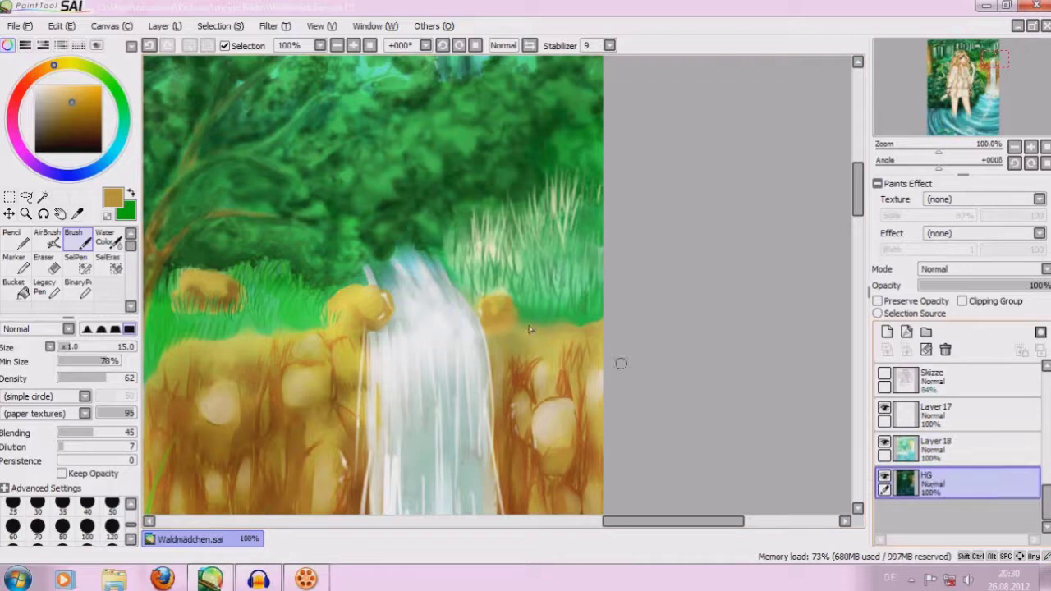
click(935, 447)
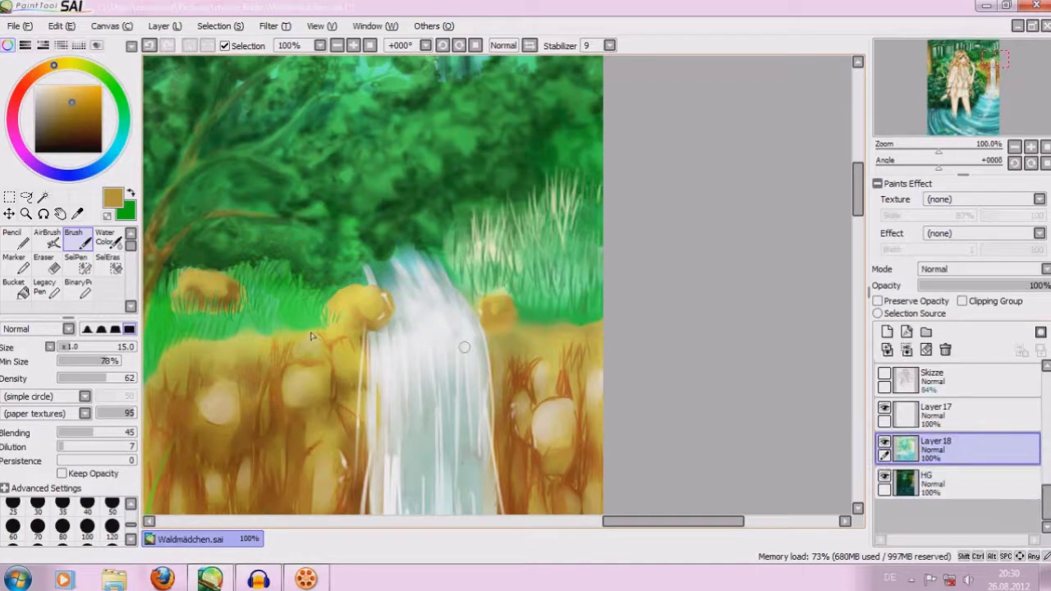
click(44, 263)
Trim the ochre patch's lower right with a smaller eraser and zoom out to 75%.
drag(88, 346, 59, 344)
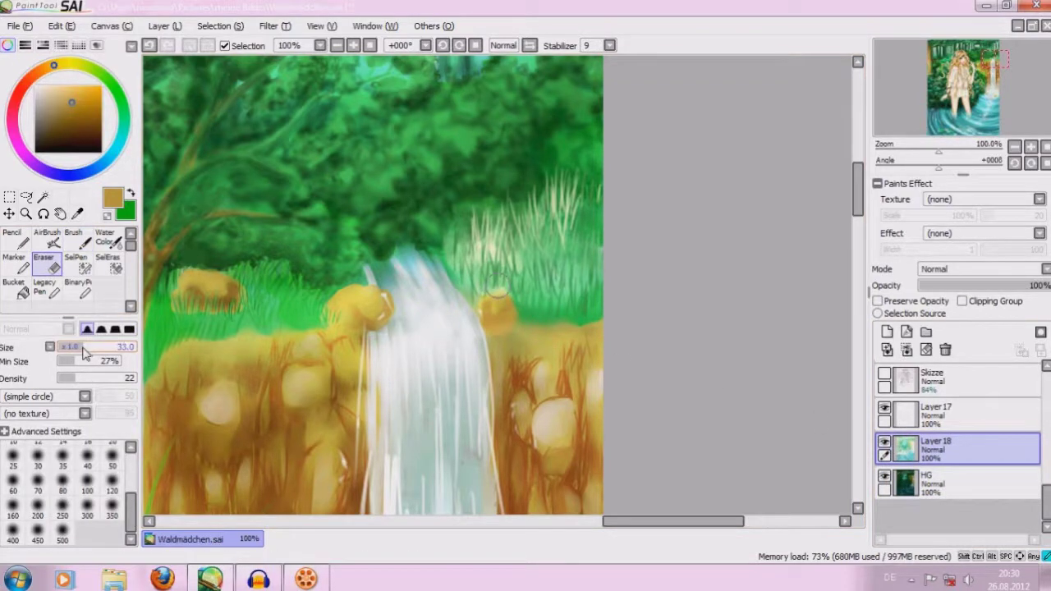
drag(491, 329, 515, 331)
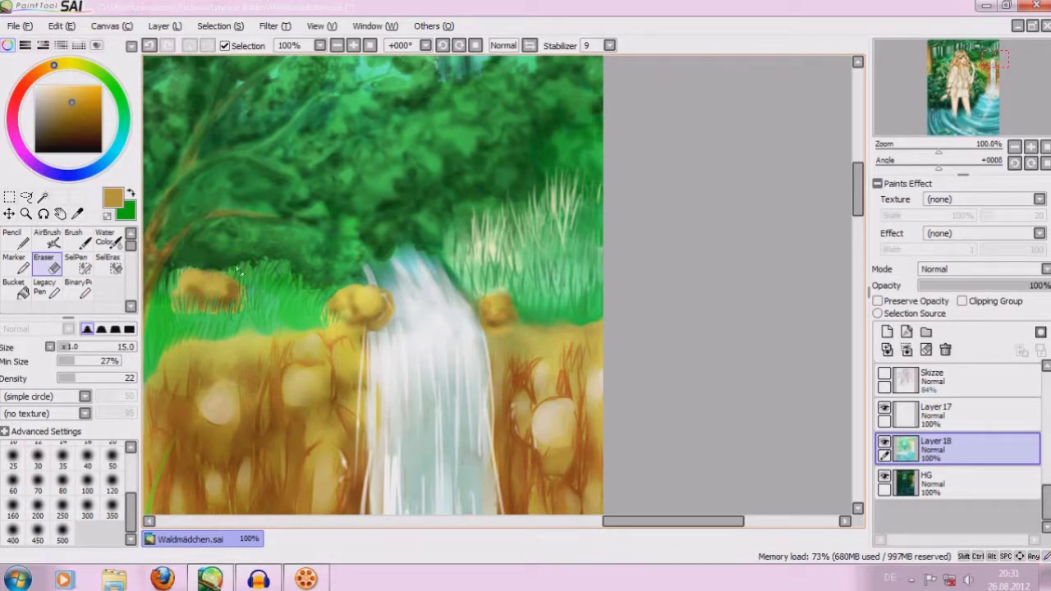
click(337, 45)
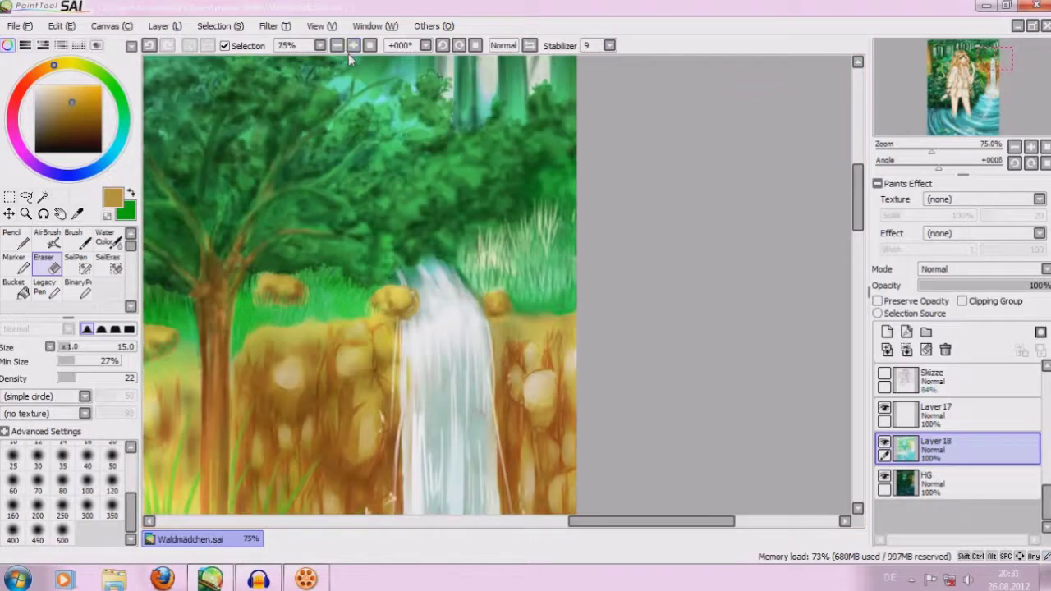
Zoom out to 12.5% and pan to view the whole painting.
click(338, 45)
click(338, 46)
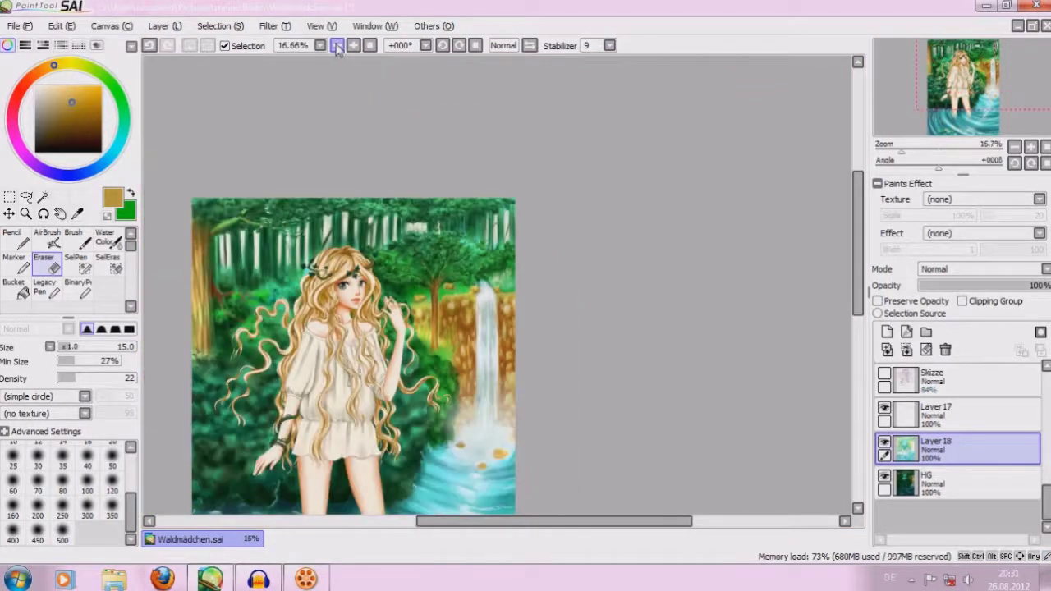
drag(577, 520, 538, 520)
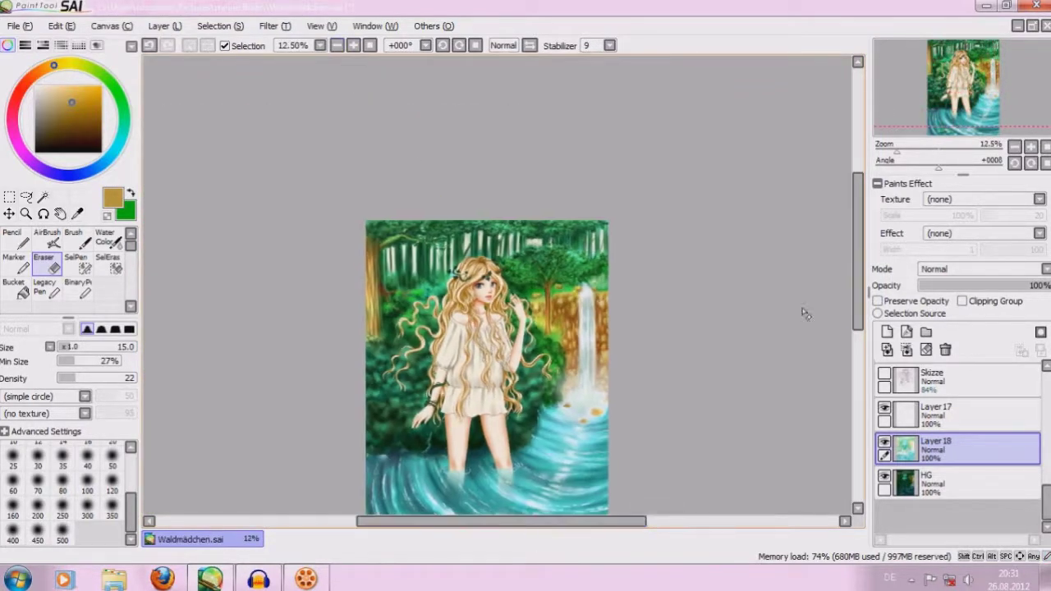
drag(856, 259, 857, 277)
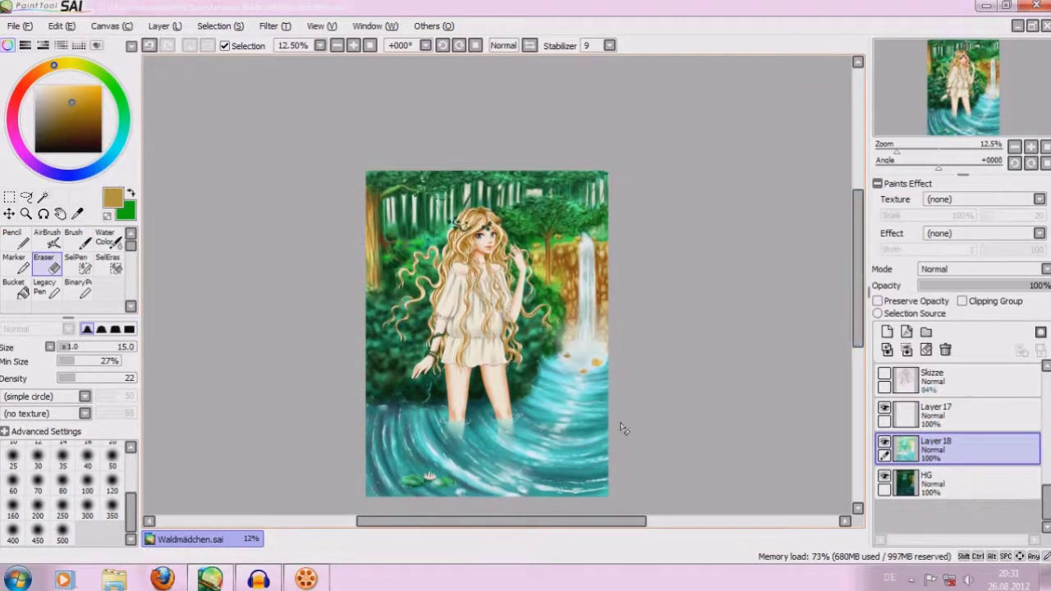
drag(474, 520, 457, 526)
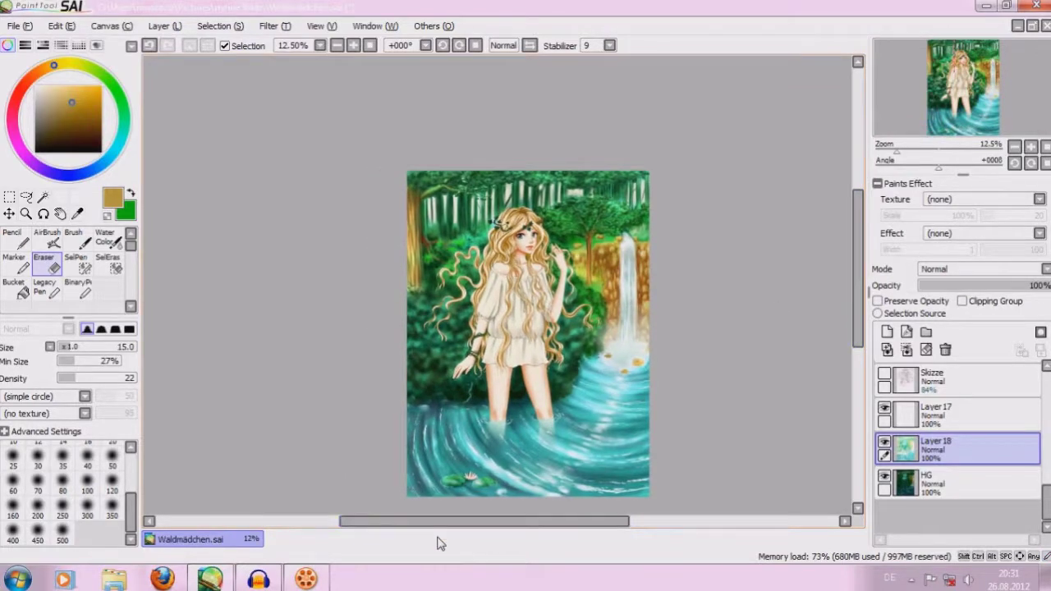
Zoom in to 75% to inspect the girl's blouse and hair.
click(353, 45)
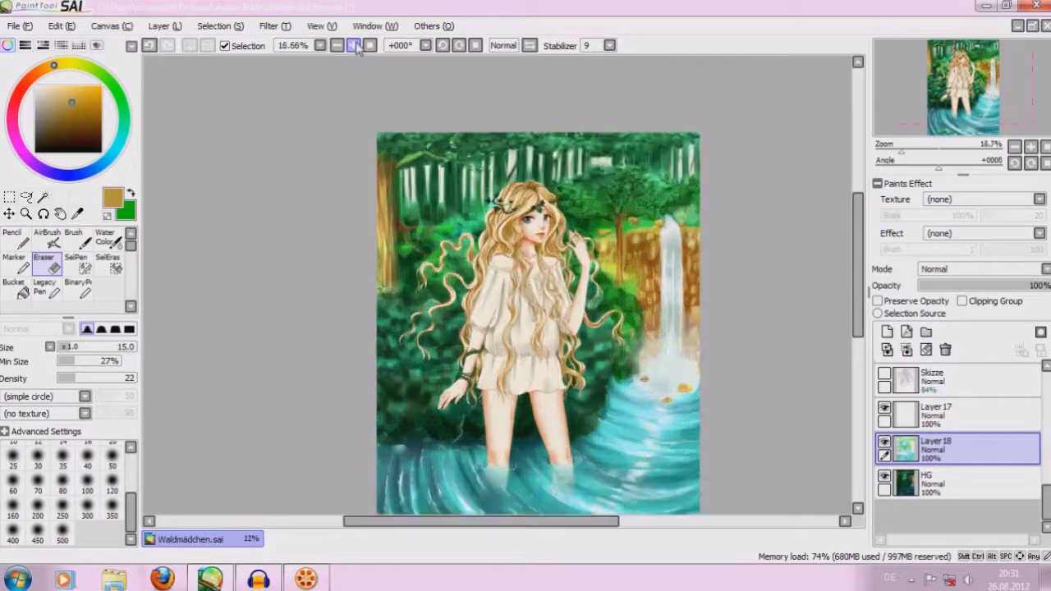
click(354, 45)
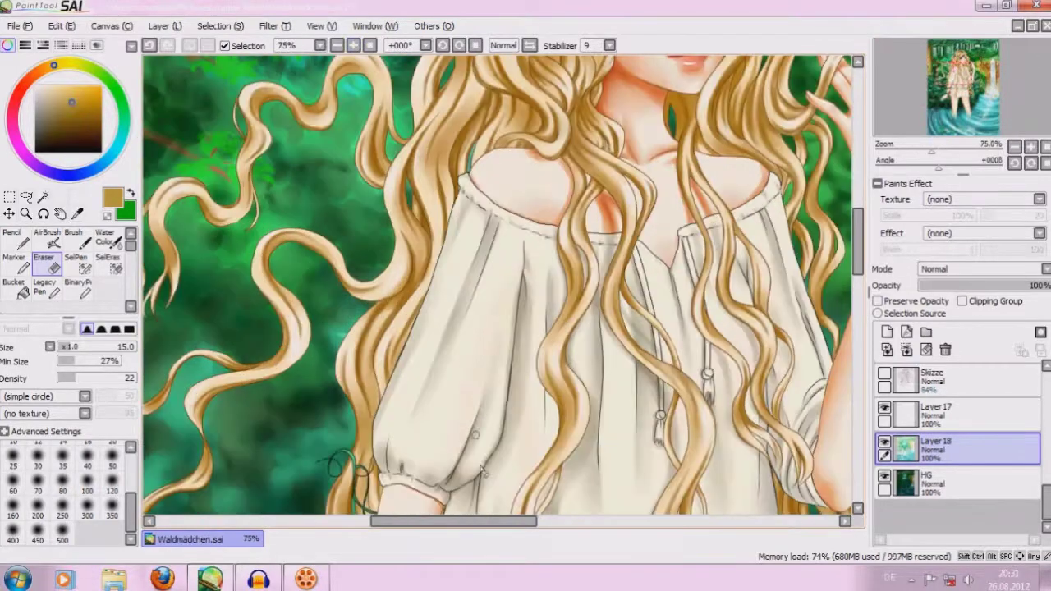
drag(472, 520, 432, 535)
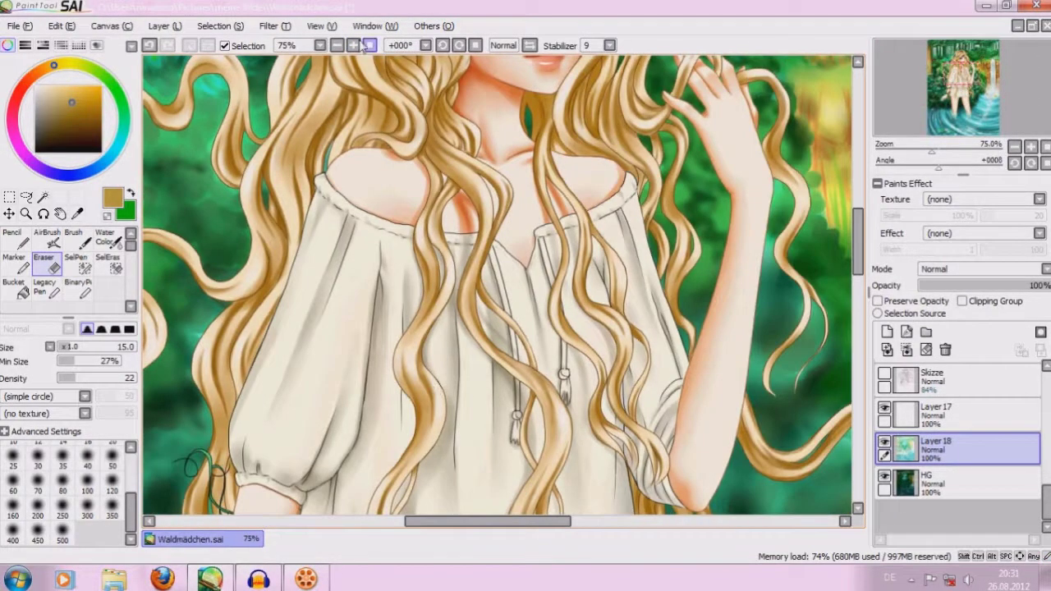
Zoom back out to 16.66% to see the full scene.
click(336, 45)
click(336, 45)
click(337, 45)
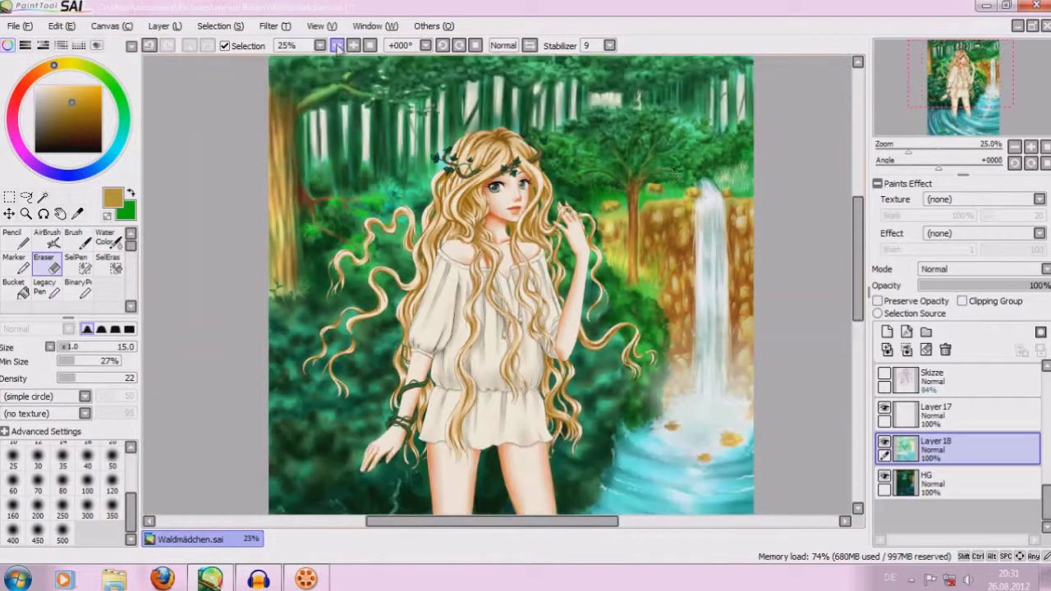
scroll(860, 226, down, 2)
scroll(860, 225, down, 2)
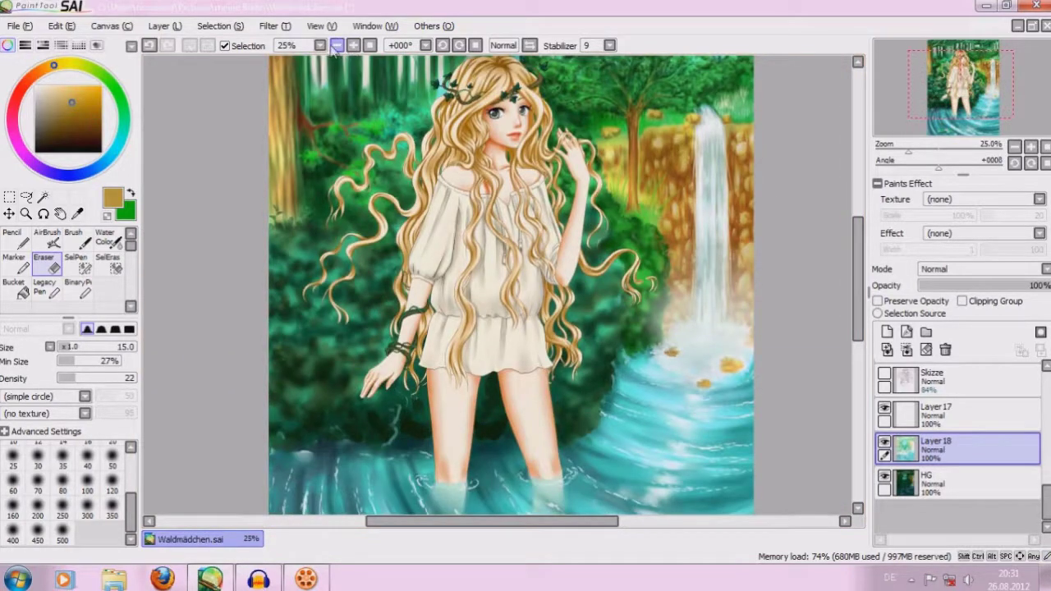
click(336, 45)
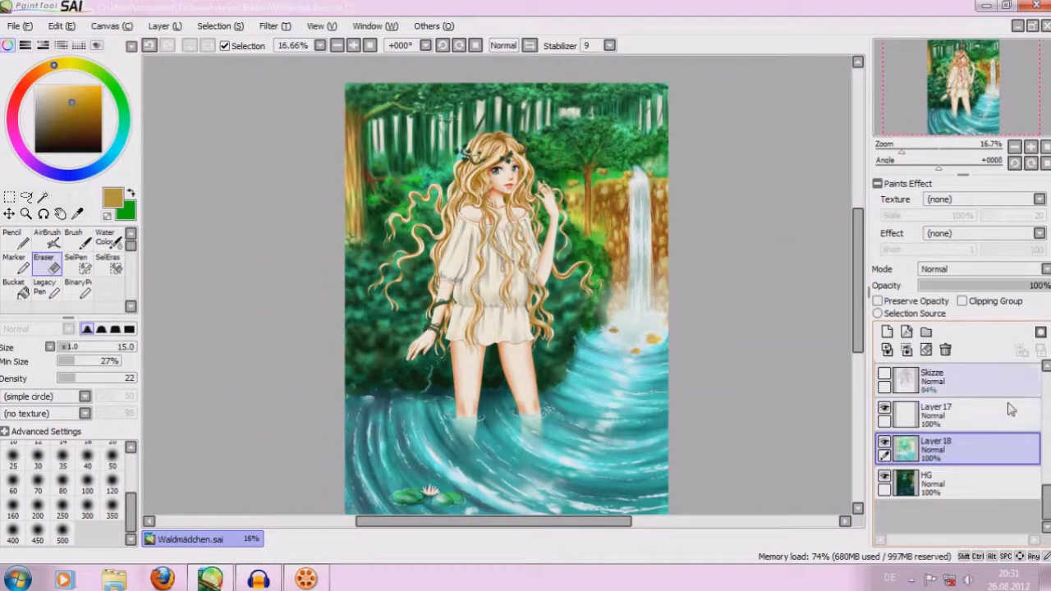
scroll(989, 466, up, 3)
Scroll the Layers panel up to Blätter and make Ranken the active layer.
scroll(989, 466, up, 3)
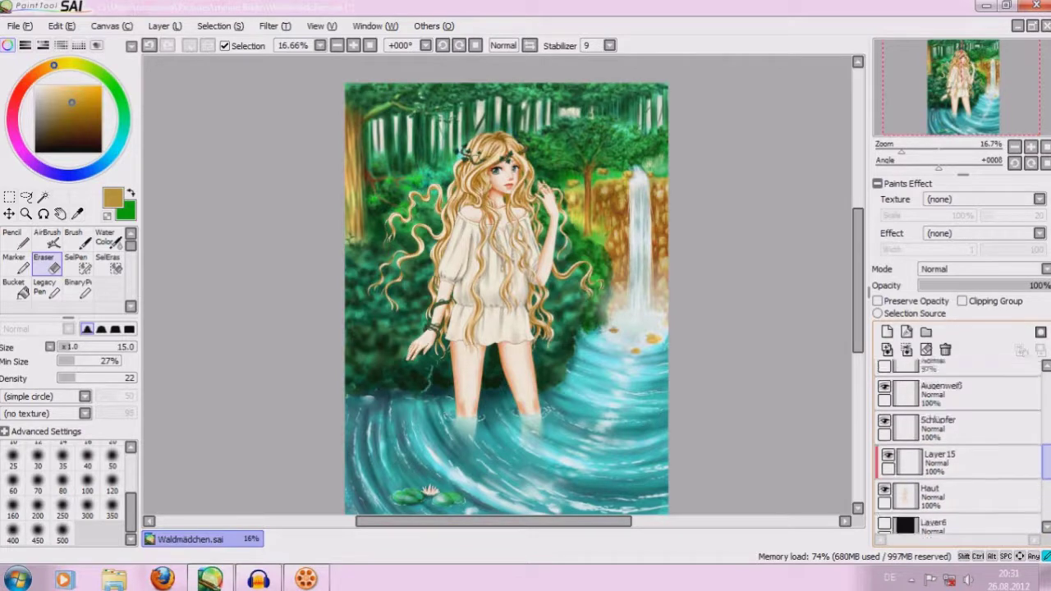
scroll(956, 443, down, 1)
scroll(956, 444, up, 1)
scroll(956, 443, up, 1)
scroll(956, 443, up, 3)
scroll(956, 443, up, 1)
scroll(956, 443, up, 1)
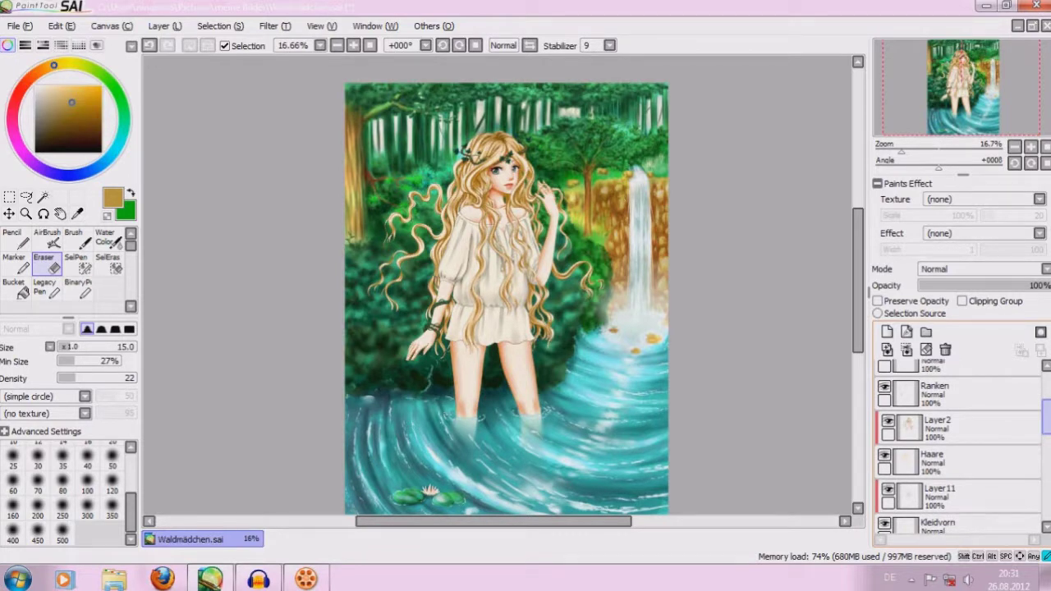
scroll(957, 447, down, 1)
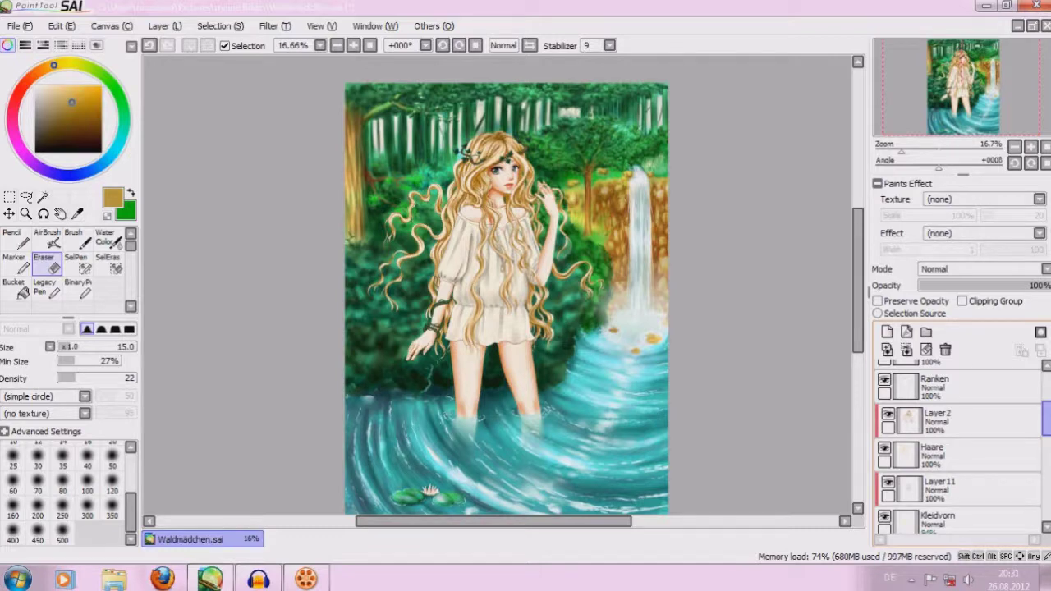
mouse_move(1046, 417)
mouse_down()
mouse_move(1048, 391)
mouse_move(1047, 417)
mouse_up()
click(932, 378)
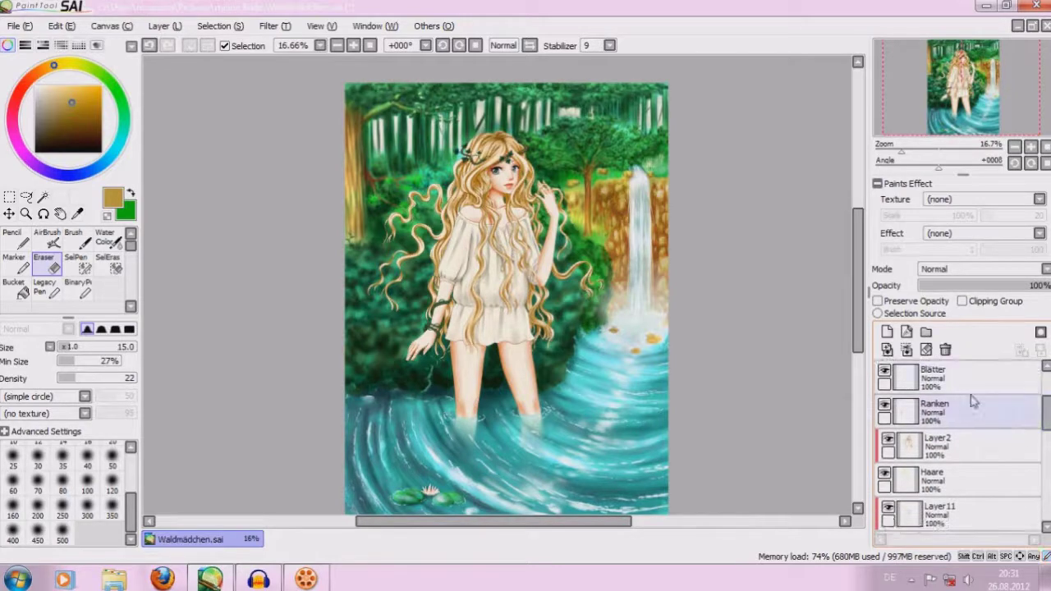
click(936, 411)
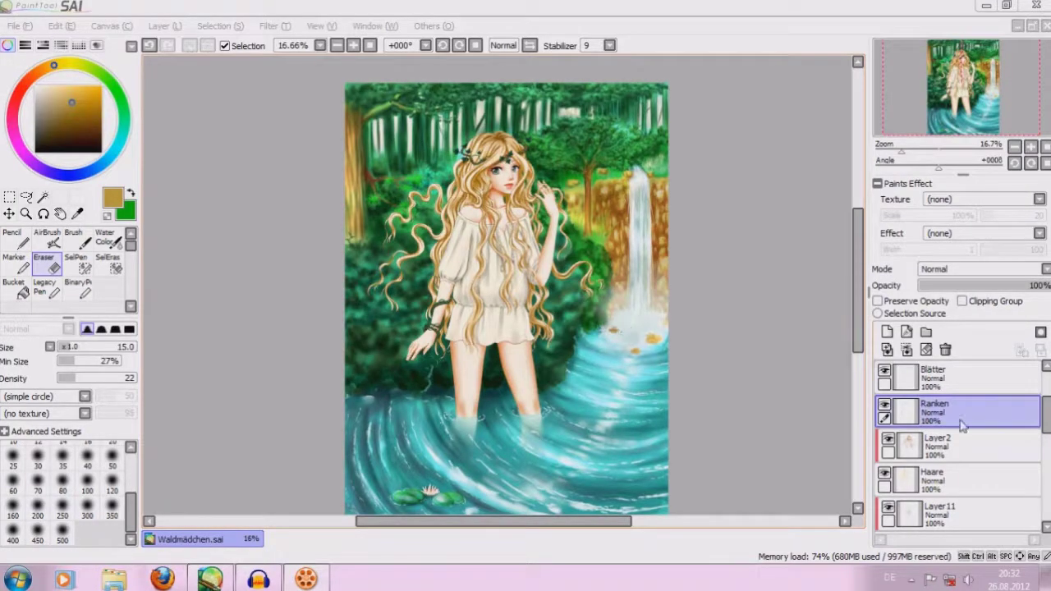
Select the Blätter layer and delete it.
click(883, 371)
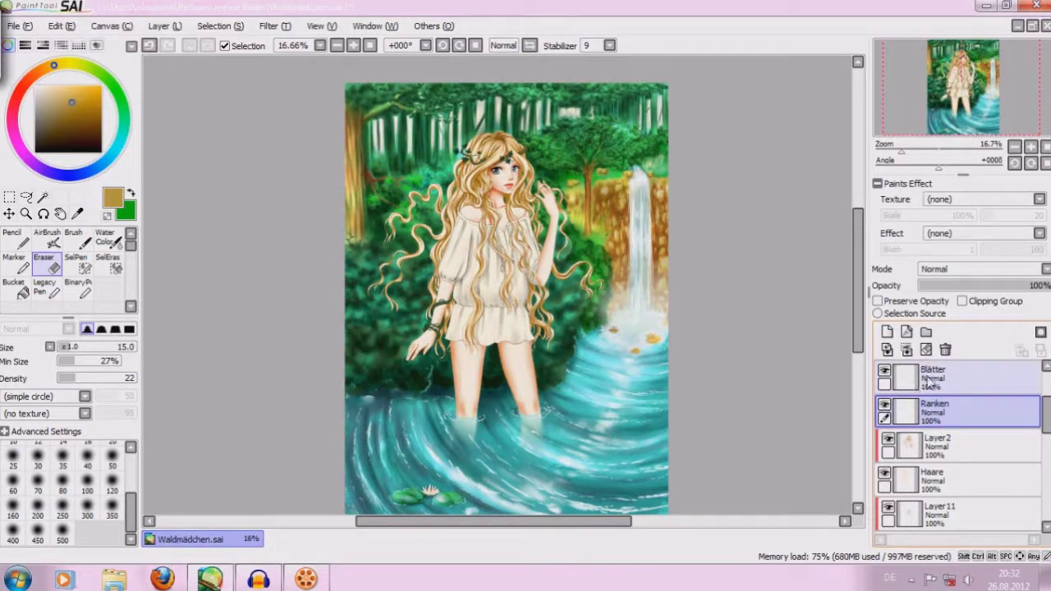
click(926, 383)
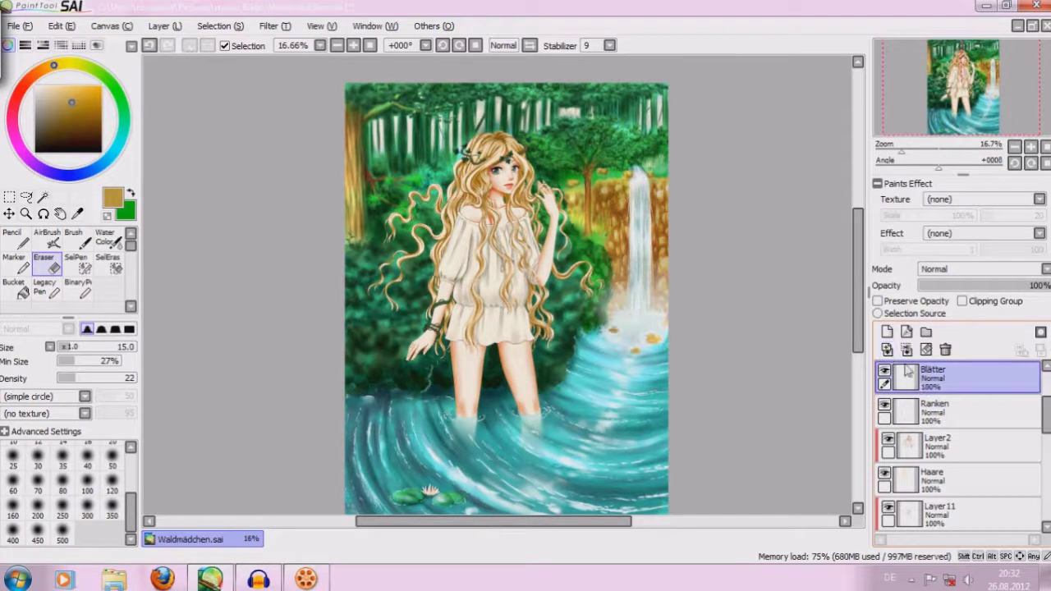
click(944, 350)
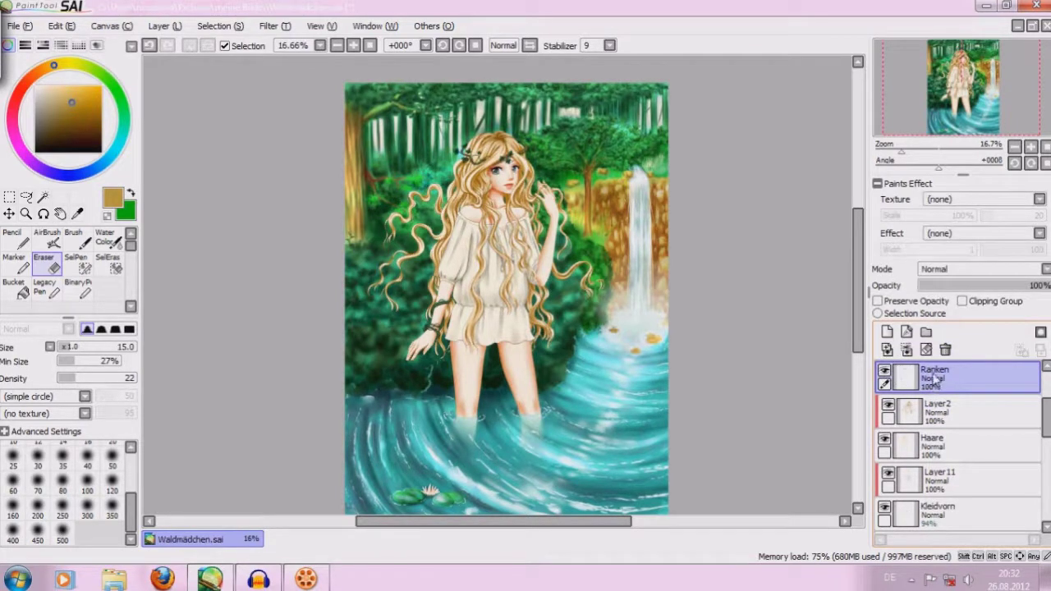
Add a new Layer 19 above Ranken, then delete it again.
ctrl+click(927, 404)
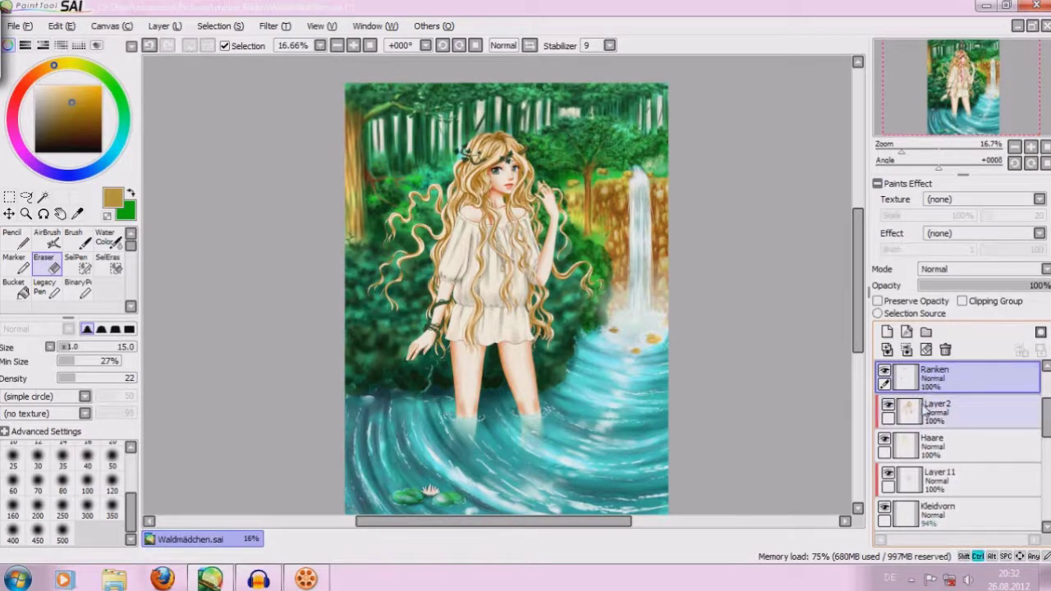
key(ctrl+shift+n)
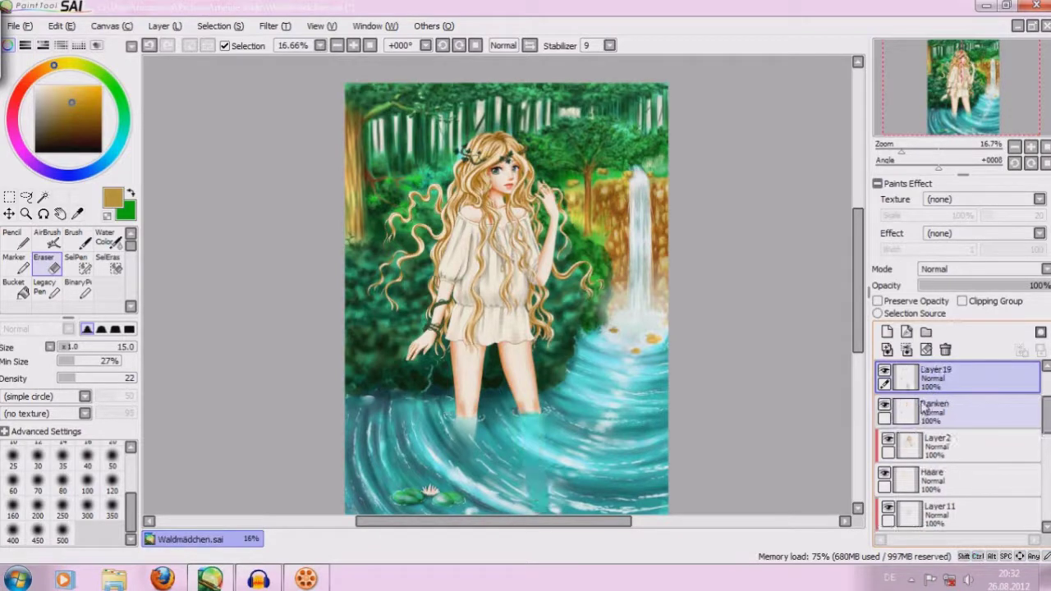
click(926, 392)
click(945, 350)
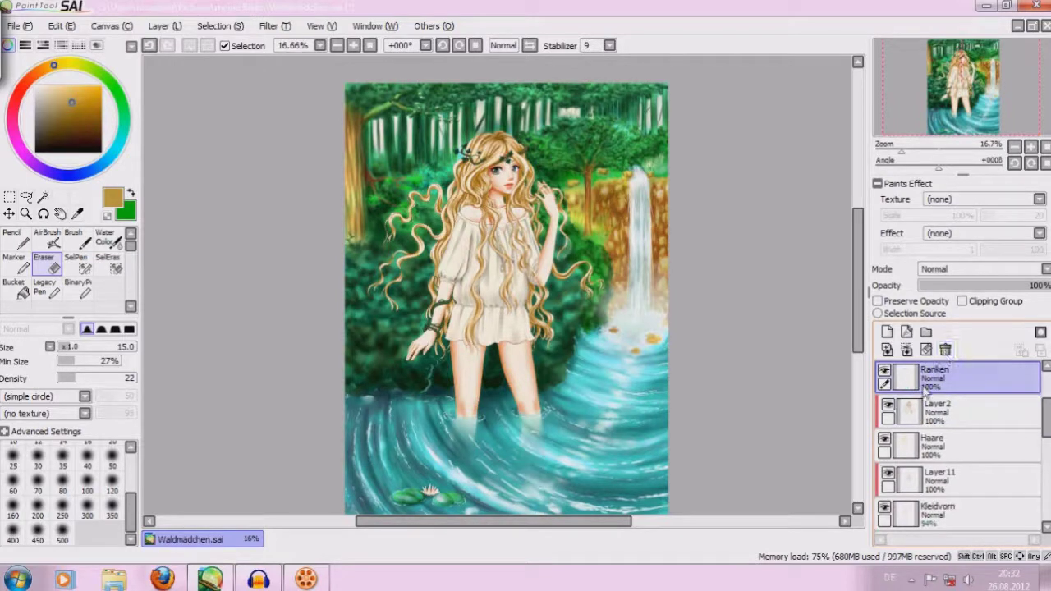
Lasso-select around the hair, then add the arm and sleeve to the selection.
click(27, 197)
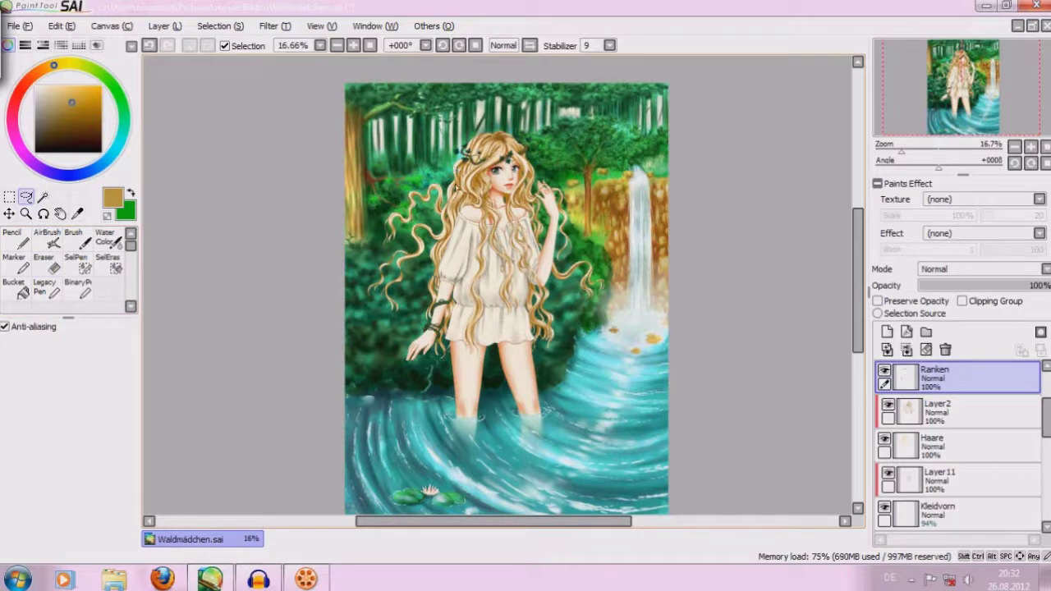
mouse_move(435, 151)
mouse_down()
mouse_move(474, 252)
mouse_move(399, 279)
mouse_up()
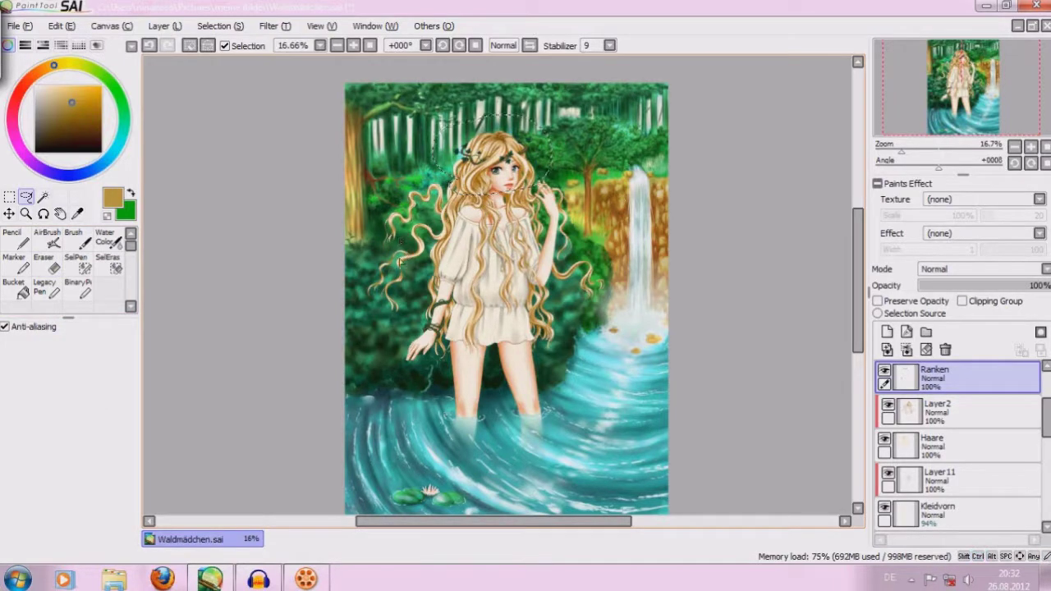
key(alt)
key(shift)
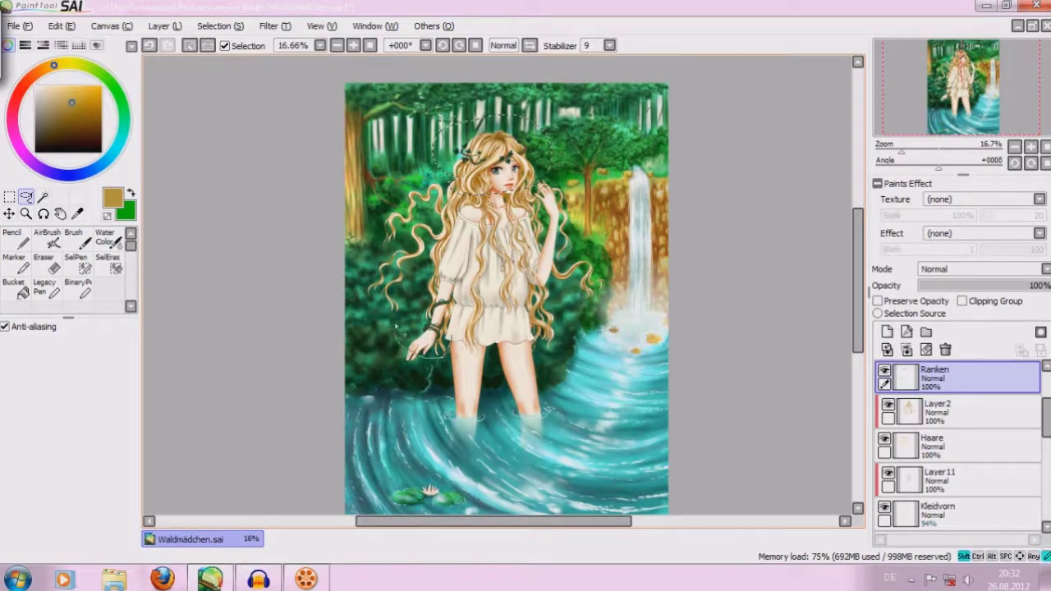
drag(398, 326, 472, 345)
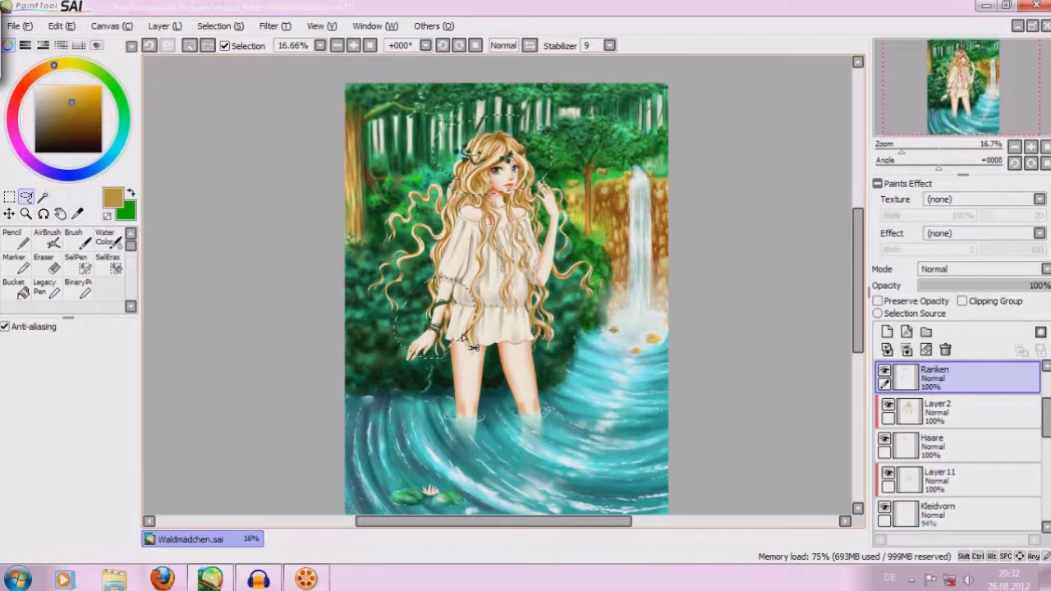
drag(472, 345, 460, 361)
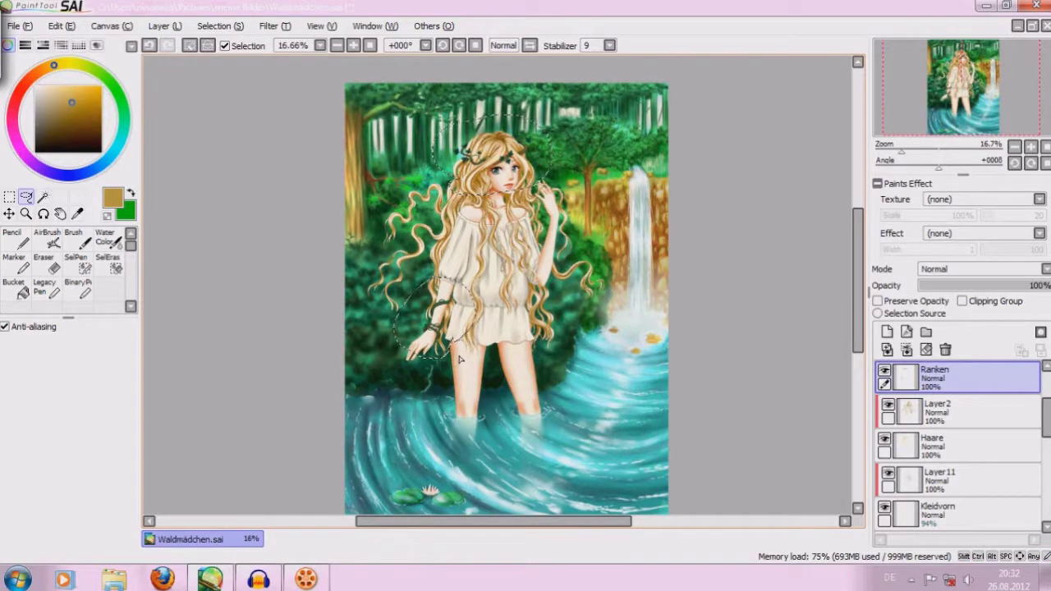
Extend the selection along the arm and dress, and add a new layer above Ranken.
key(alt)
drag(452, 380, 463, 261)
drag(465, 362, 457, 343)
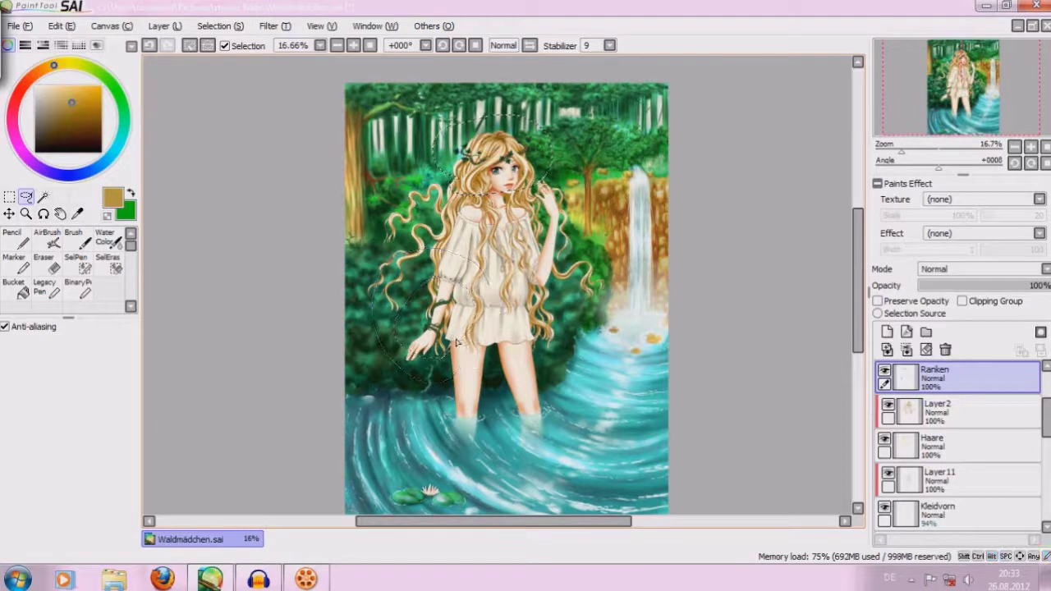
key(shift)
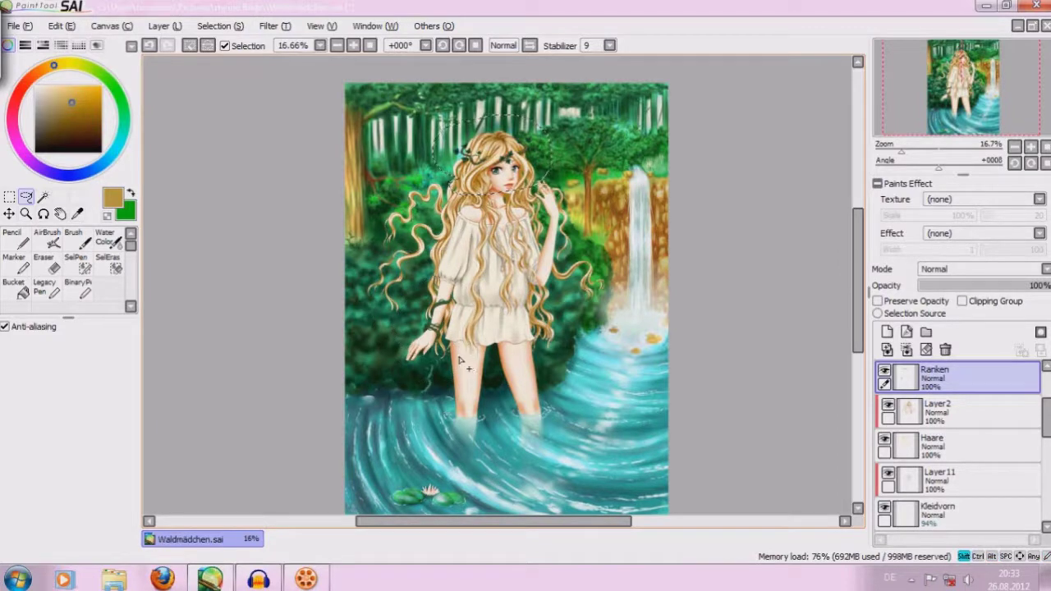
drag(436, 242, 484, 345)
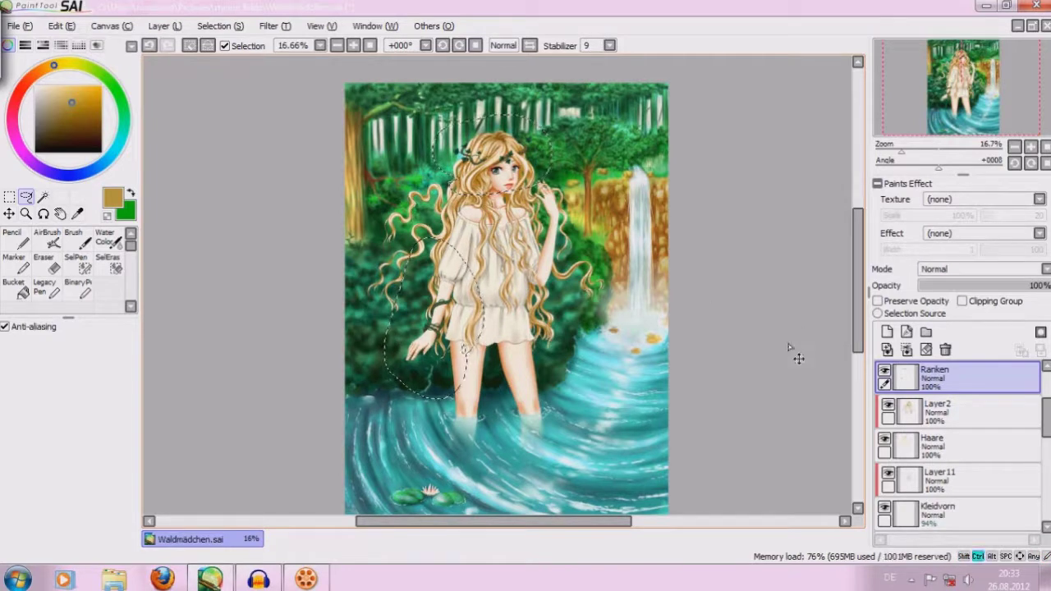
key(ctrl+v)
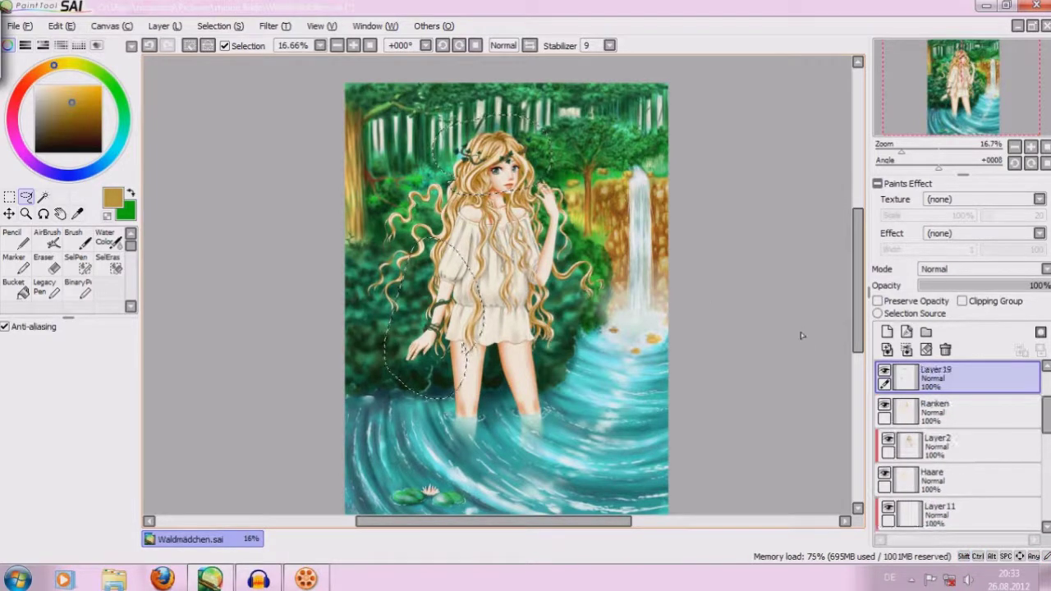
Hide Layer19, clear the arm selection, and delete the Ranken, Layer2 and Haare layers.
click(884, 371)
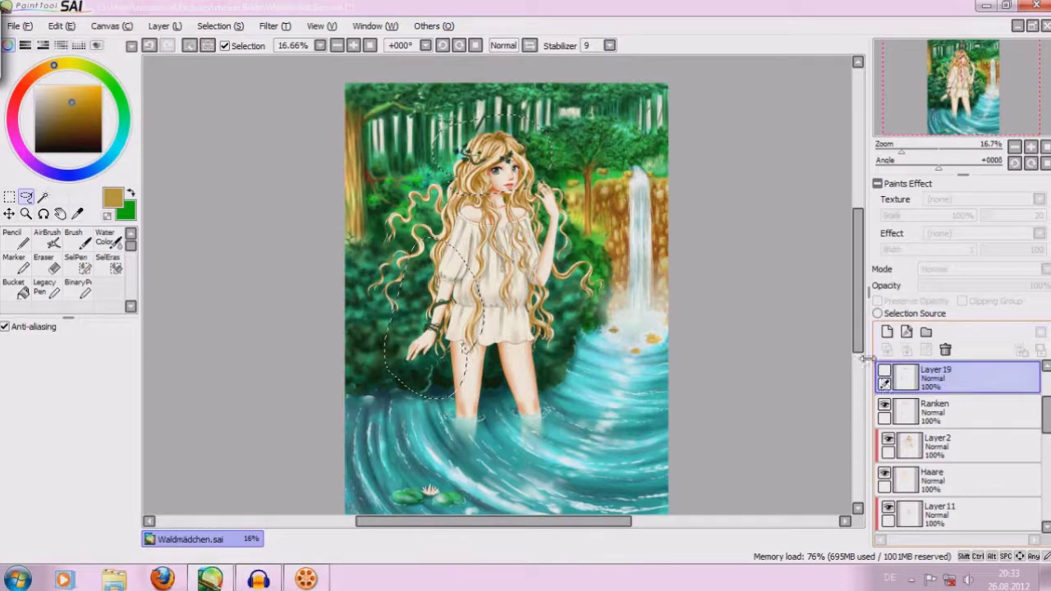
key(ctrl+d)
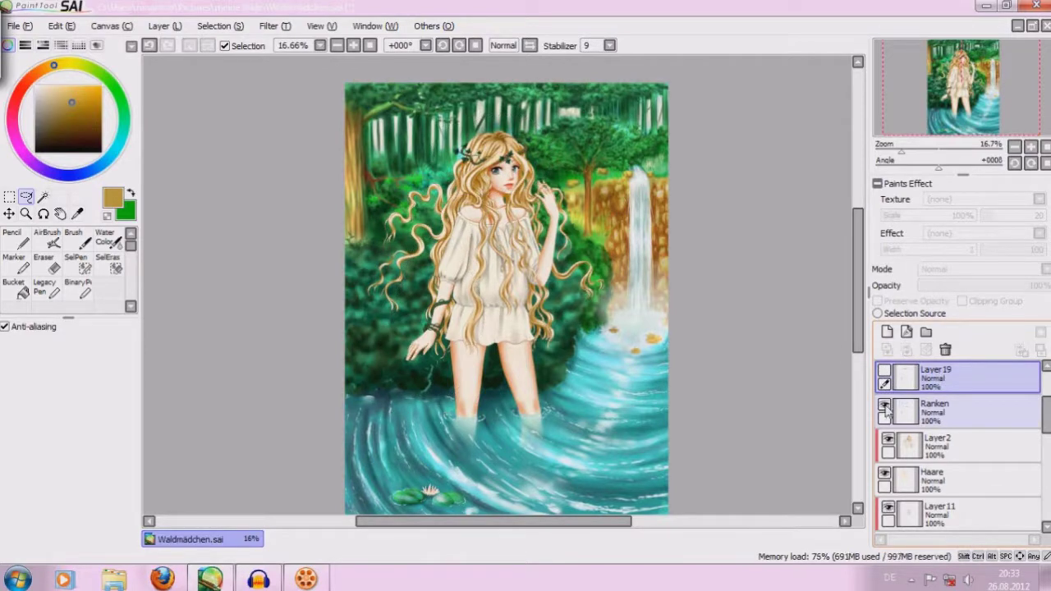
click(932, 410)
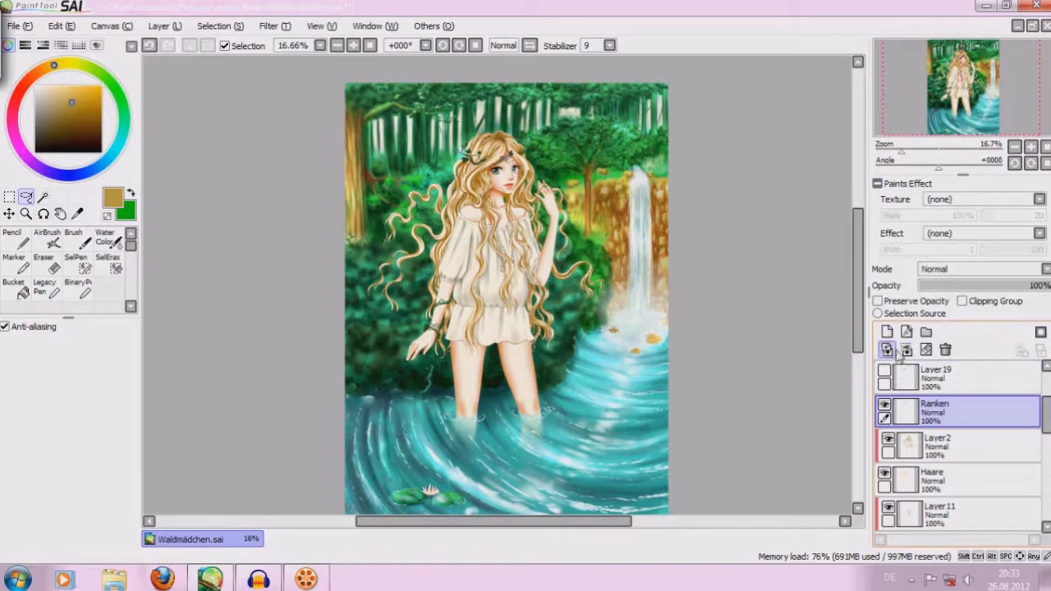
click(945, 349)
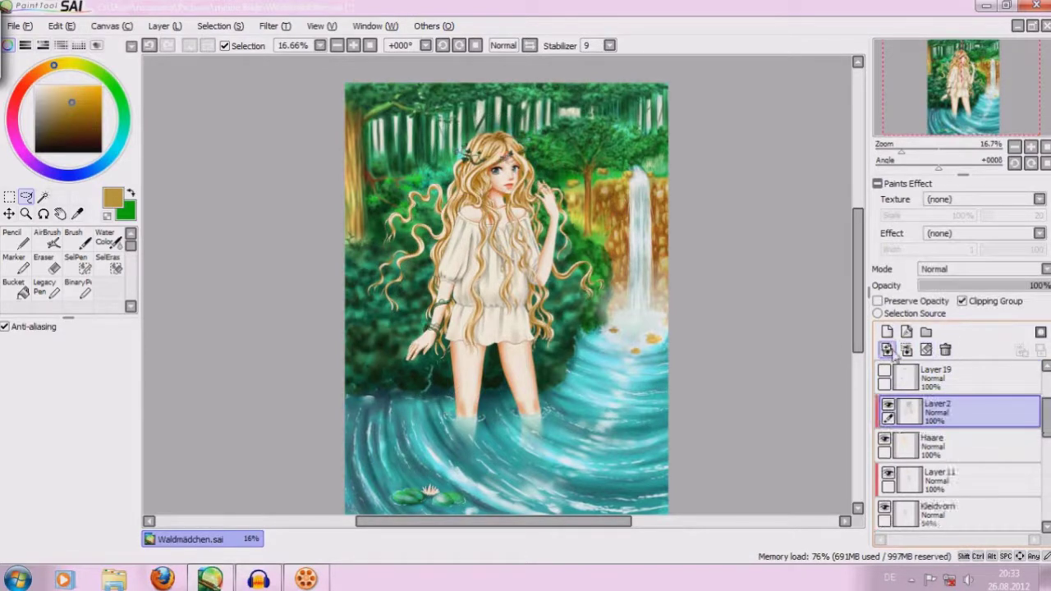
click(945, 349)
click(887, 349)
click(944, 350)
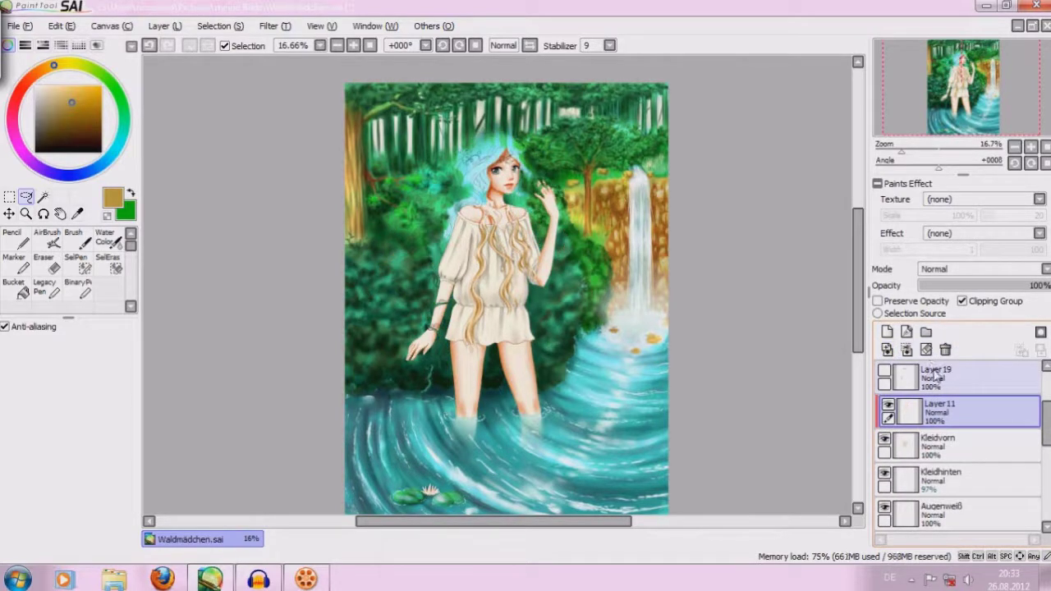
Undo to restore the Haare layer and check Layer2 and hair visibility.
click(150, 45)
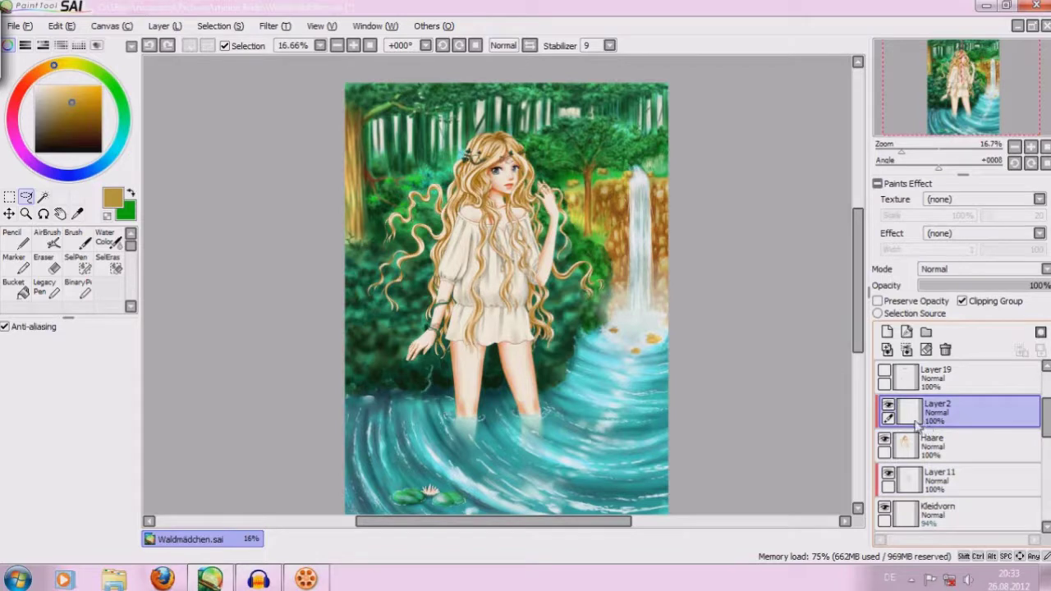
click(887, 408)
click(893, 443)
click(885, 440)
click(893, 412)
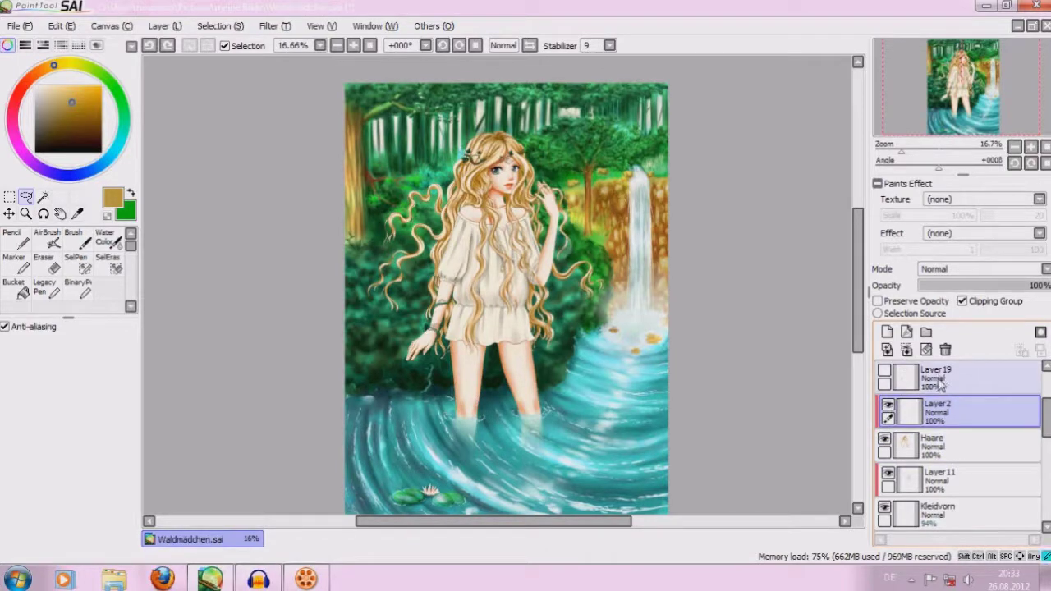
click(895, 376)
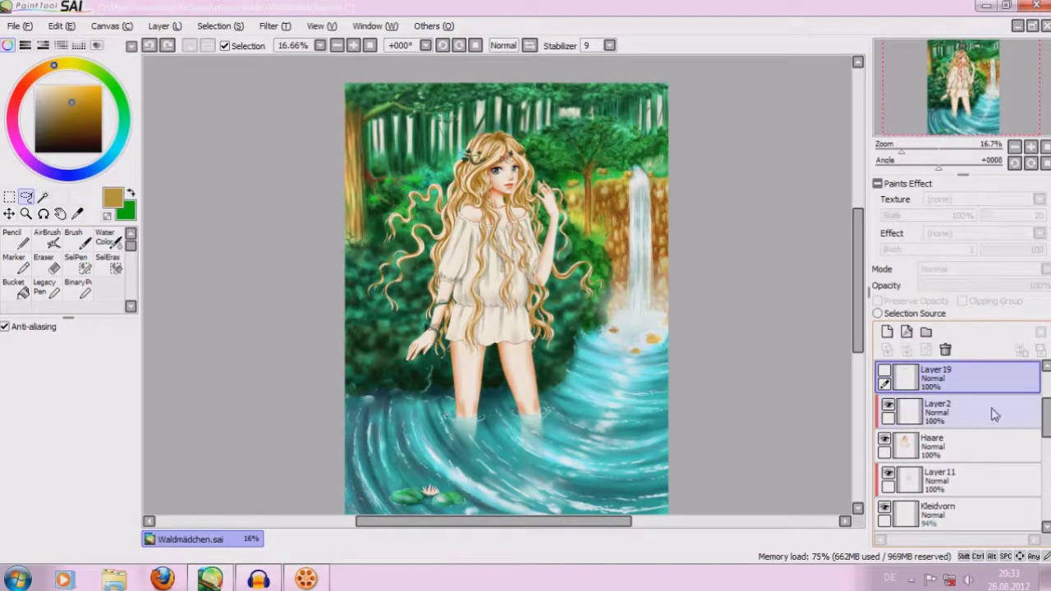
scroll(944, 423, up, 2)
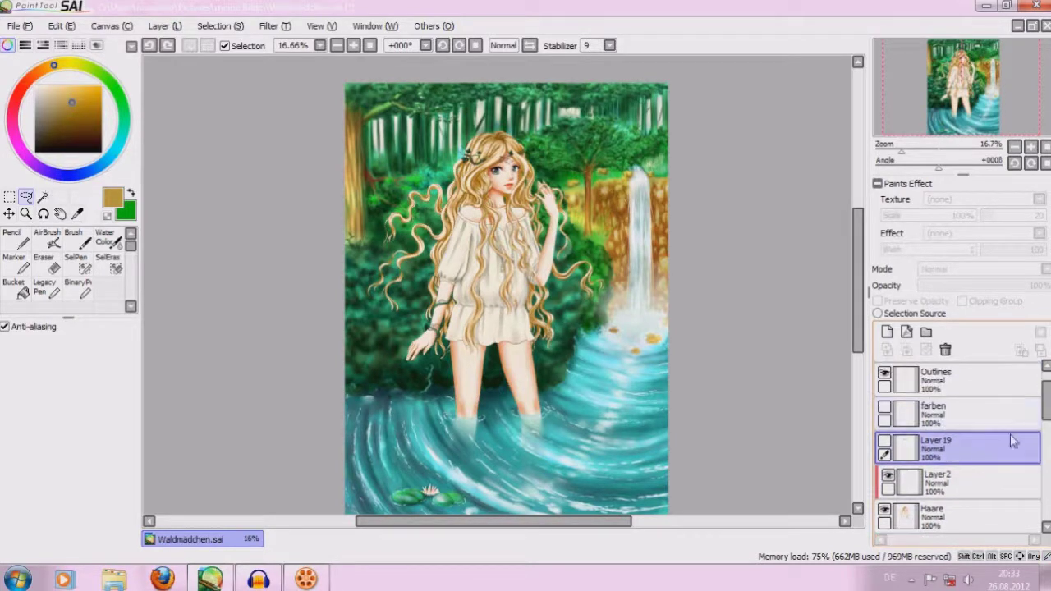
drag(1047, 404, 1047, 435)
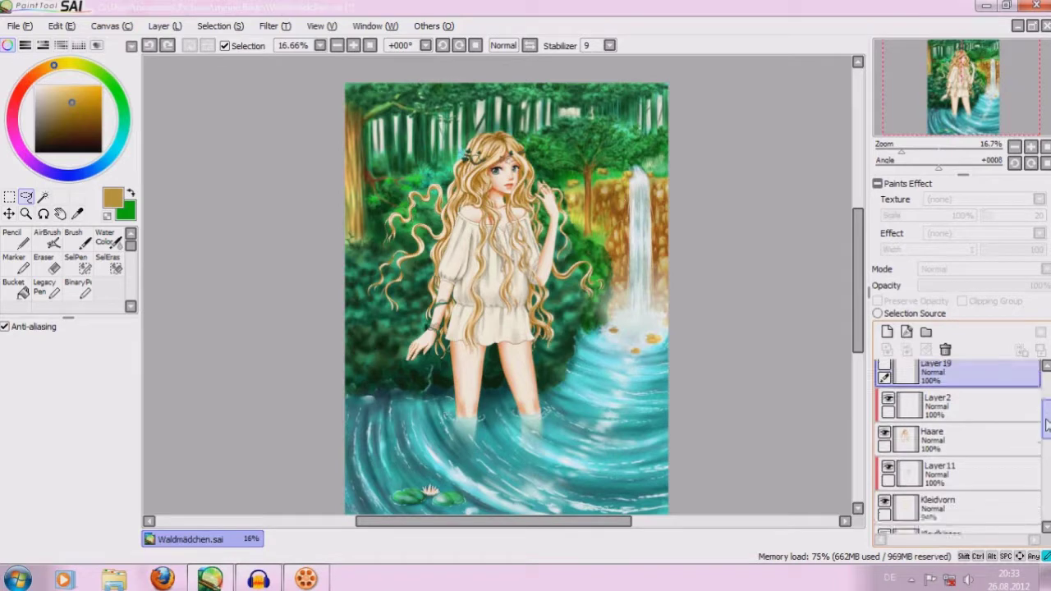
click(888, 465)
click(888, 465)
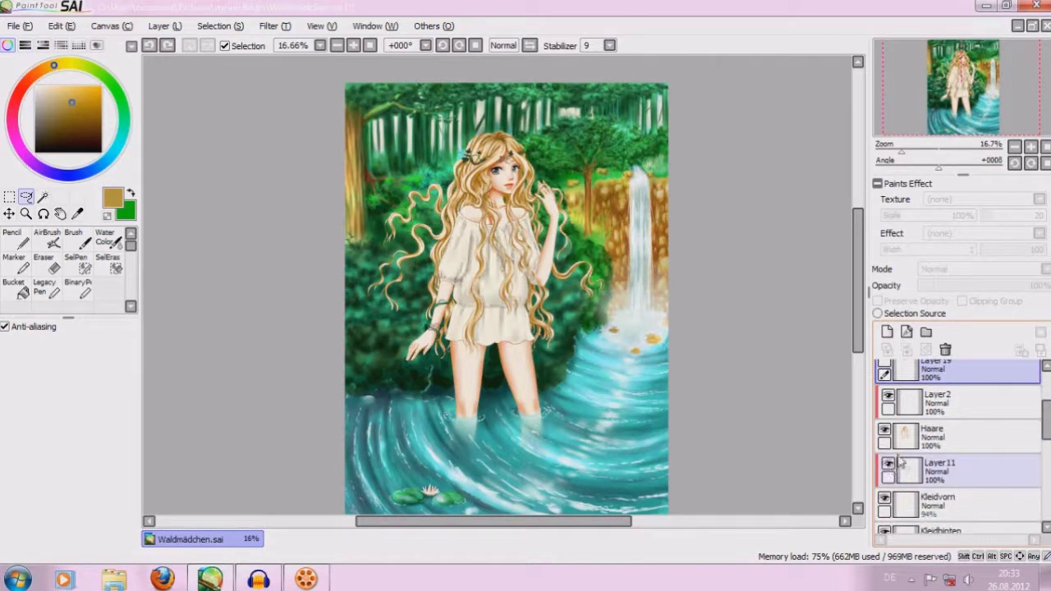
Step through Haare, Layer11 and Kleidvorn, then undo until Ranken and Layer2 return.
click(911, 402)
click(911, 435)
click(887, 472)
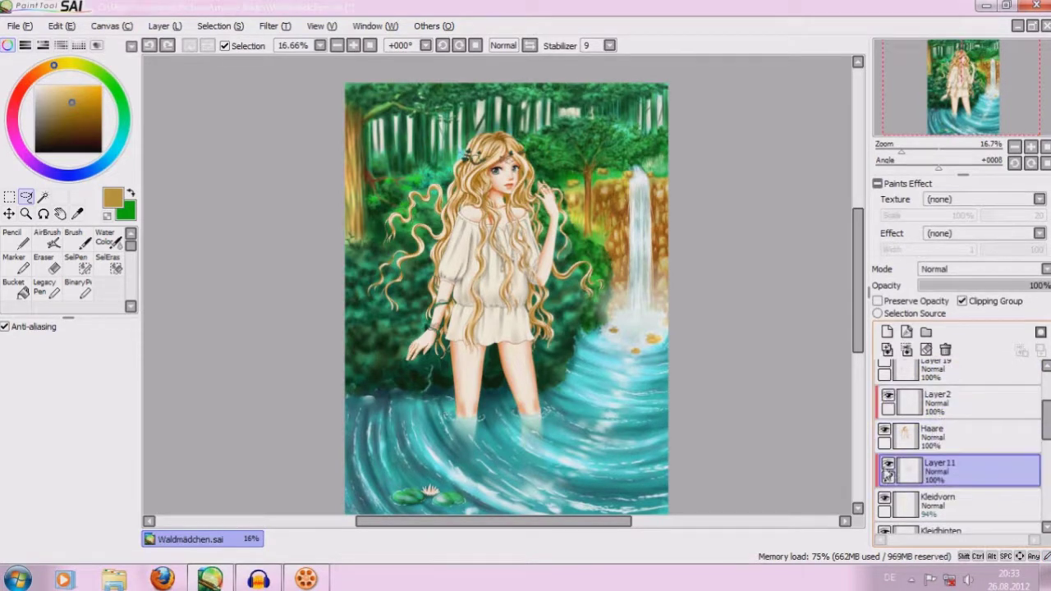
click(887, 475)
click(943, 501)
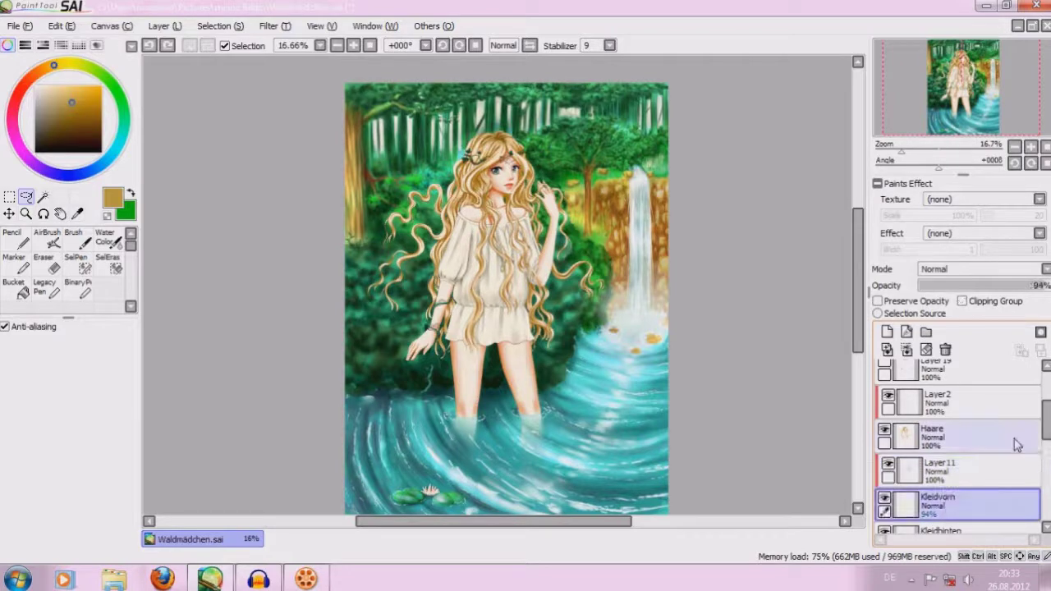
drag(1046, 423, 1045, 437)
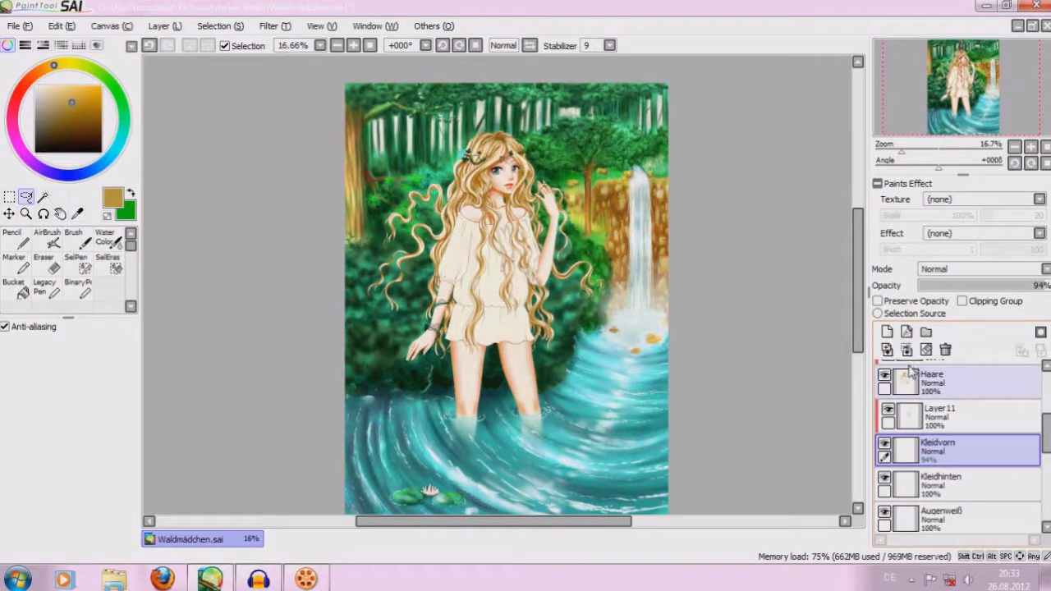
click(149, 46)
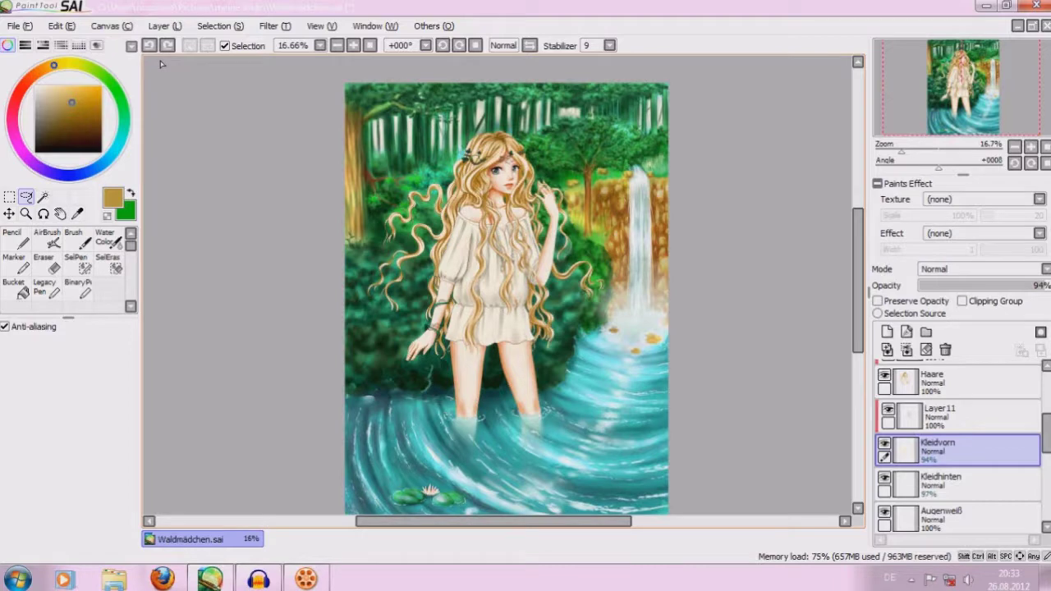
click(149, 46)
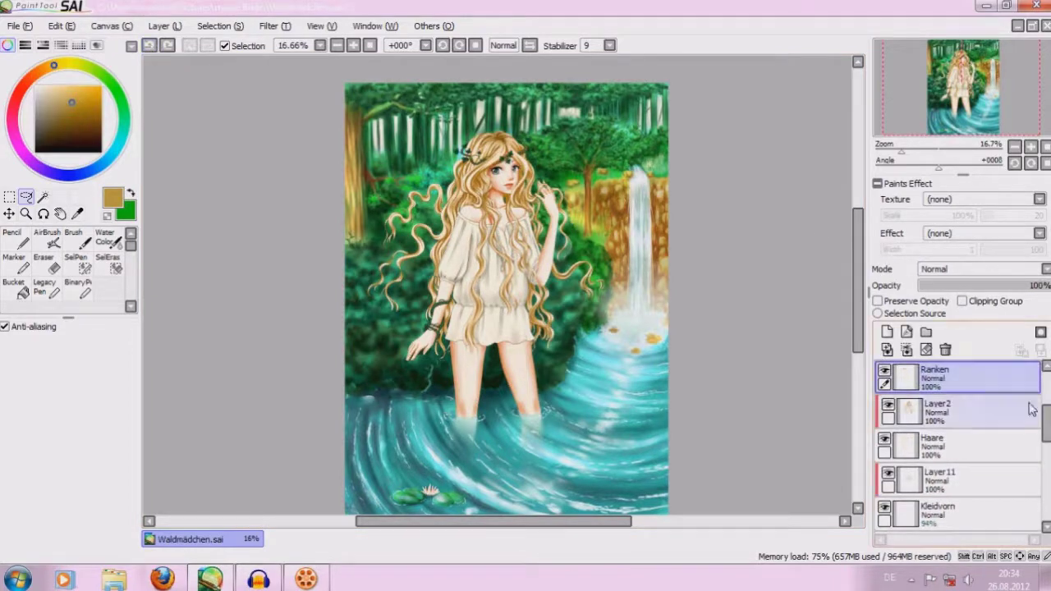
Hide the Ranken vines layer and show it again.
scroll(985, 377, up, 2)
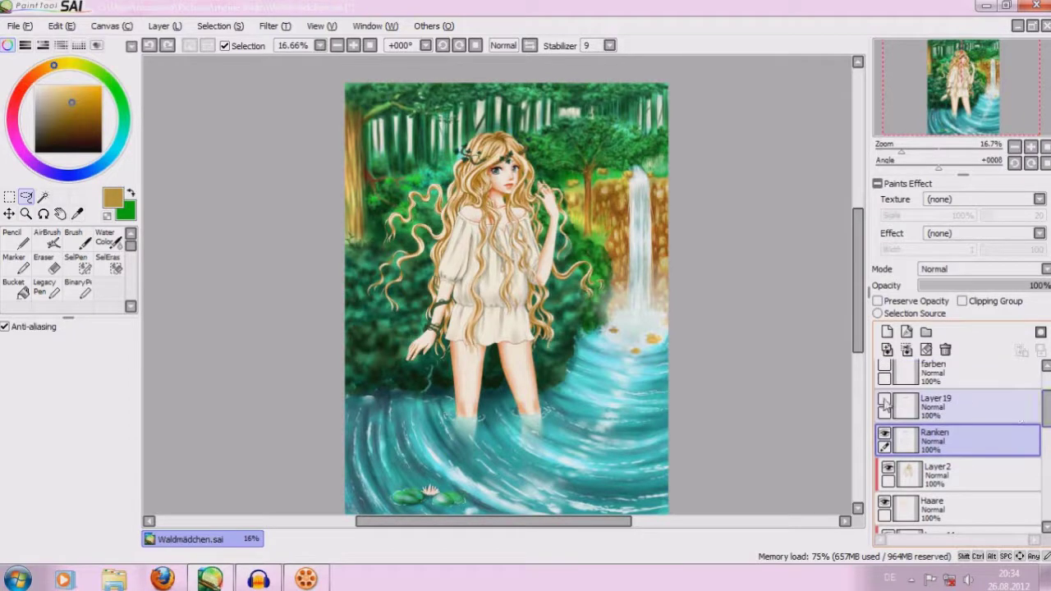
click(884, 435)
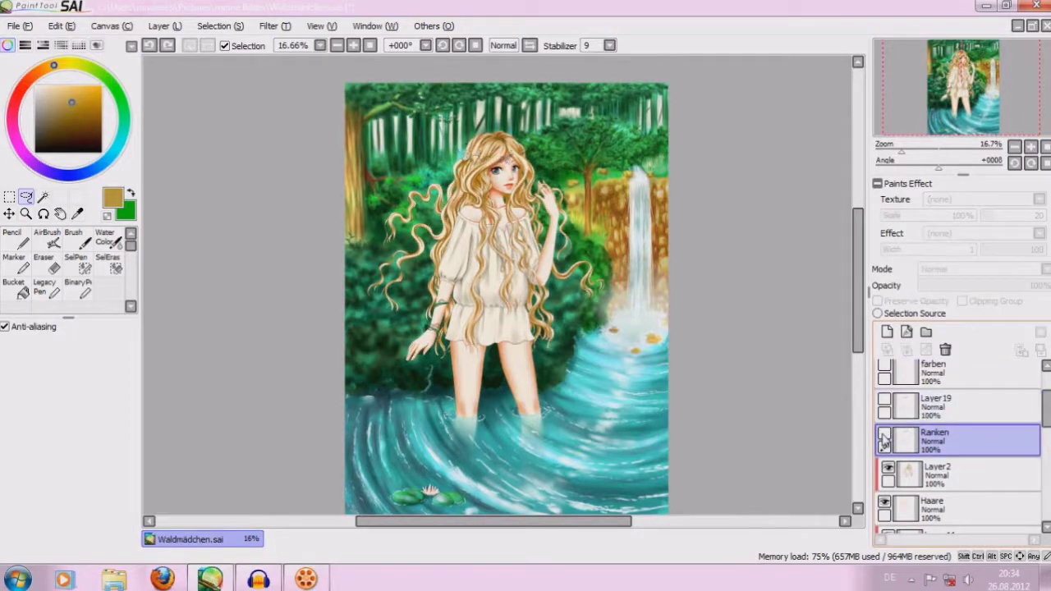
drag(884, 439, 923, 461)
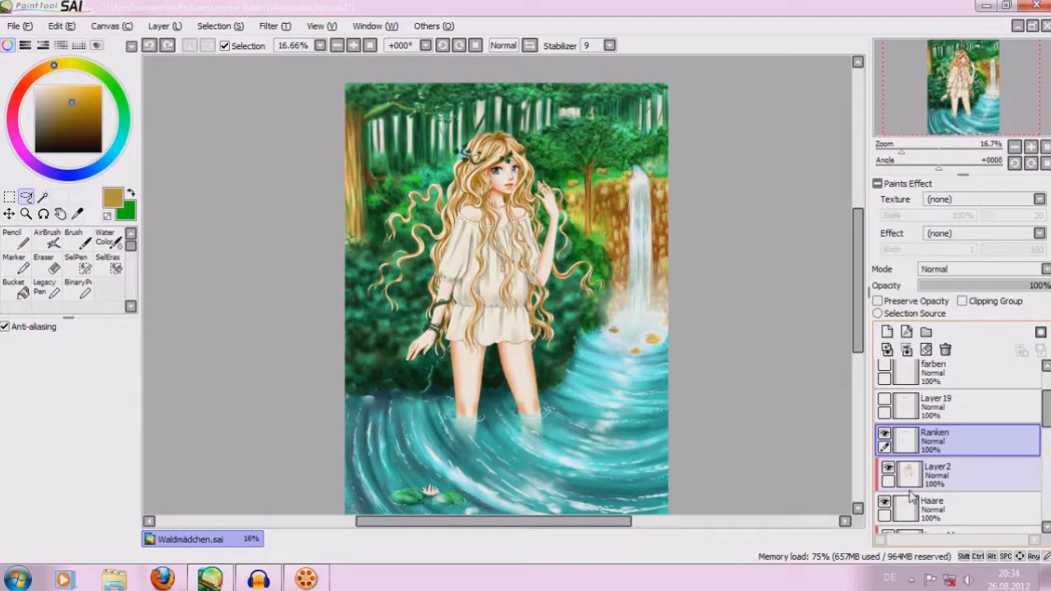
scroll(917, 444, down, 2)
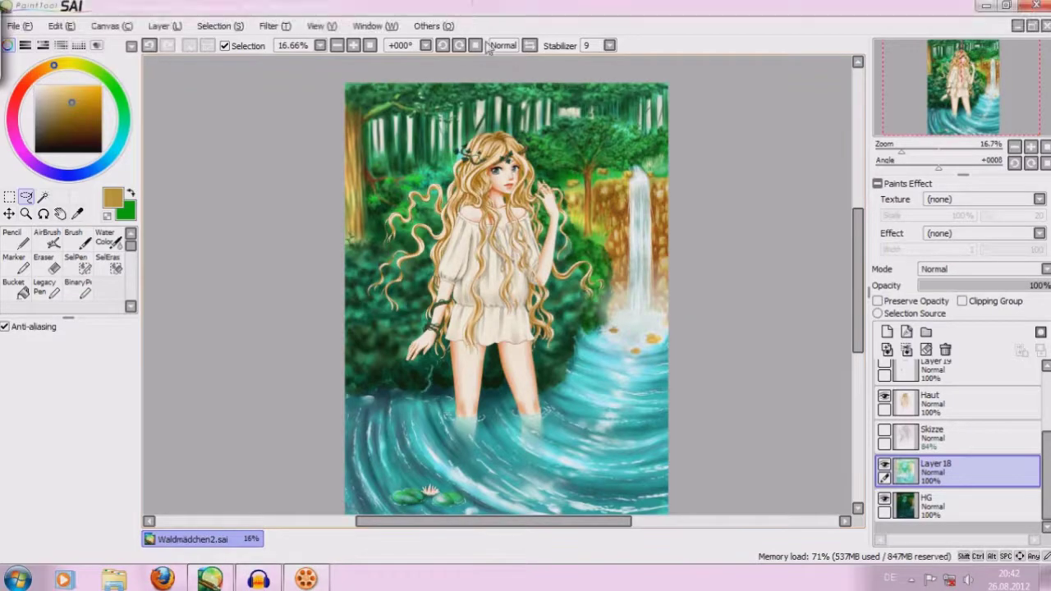
Toggle the Haut skin layer's visibility and make it the working layer.
drag(859, 226, 859, 242)
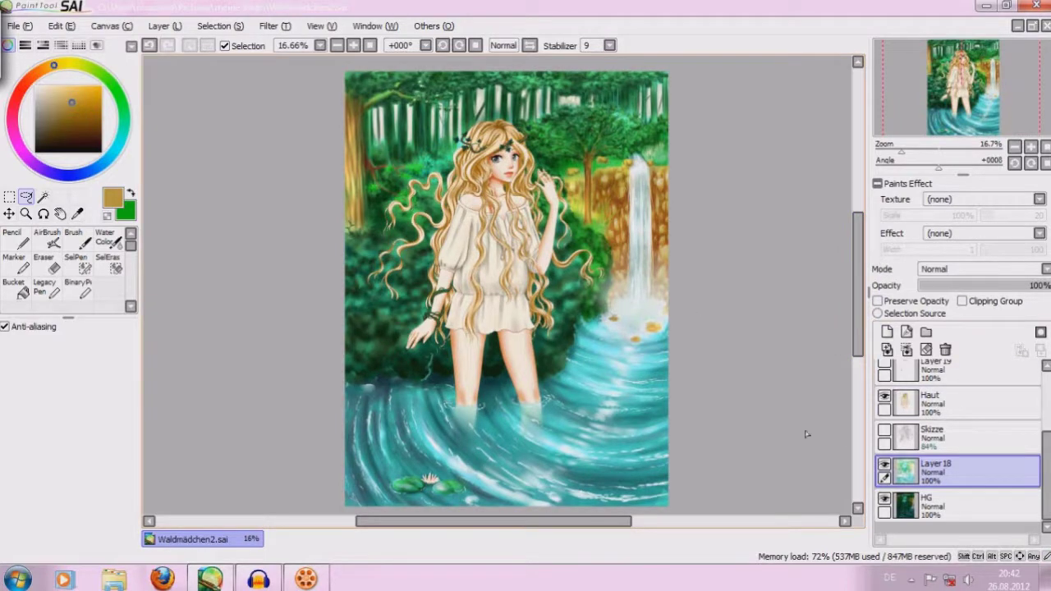
click(884, 398)
click(919, 406)
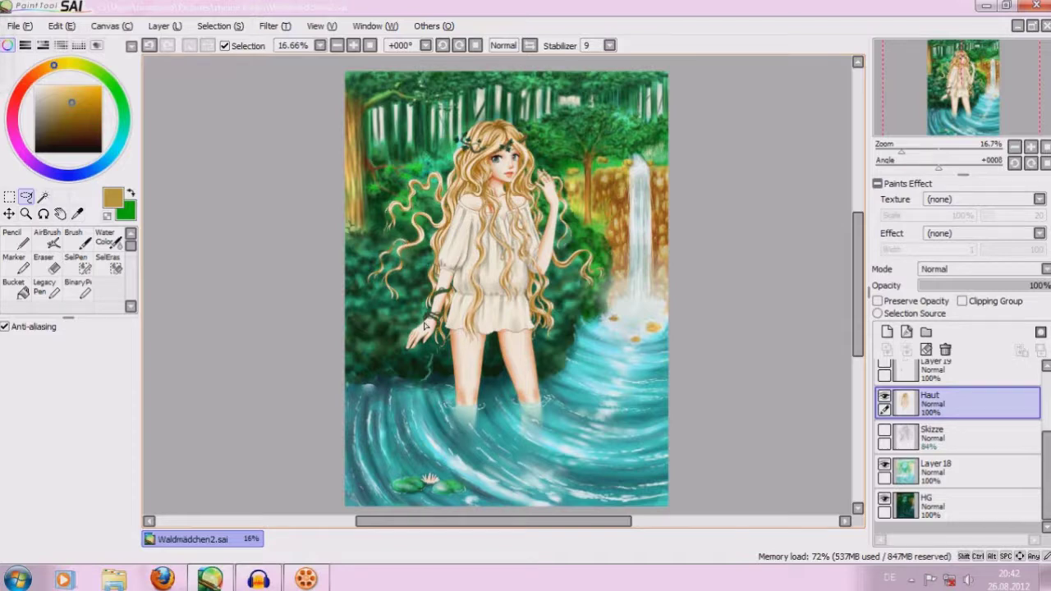
Rectangle-select the character and paste Haut's artwork as Layer20 above it, then hide Layer20.
click(9, 197)
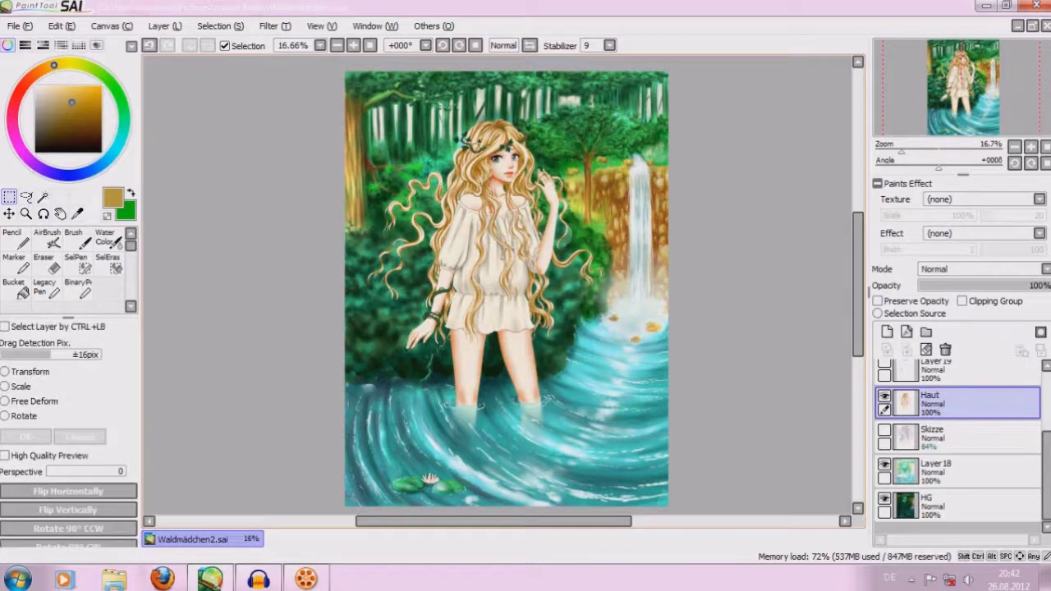
drag(353, 80, 622, 453)
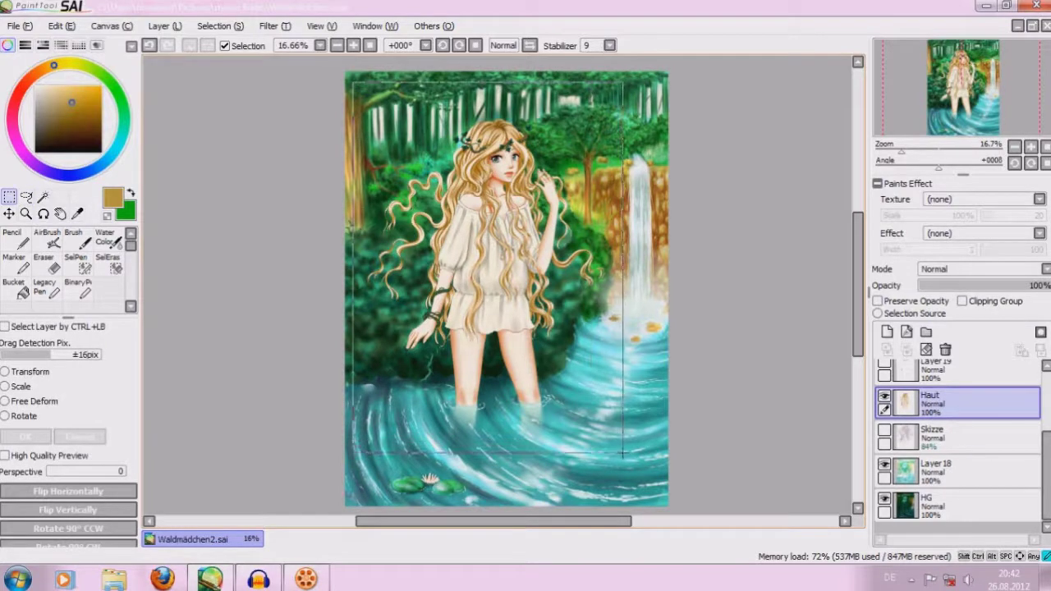
drag(622, 453, 629, 466)
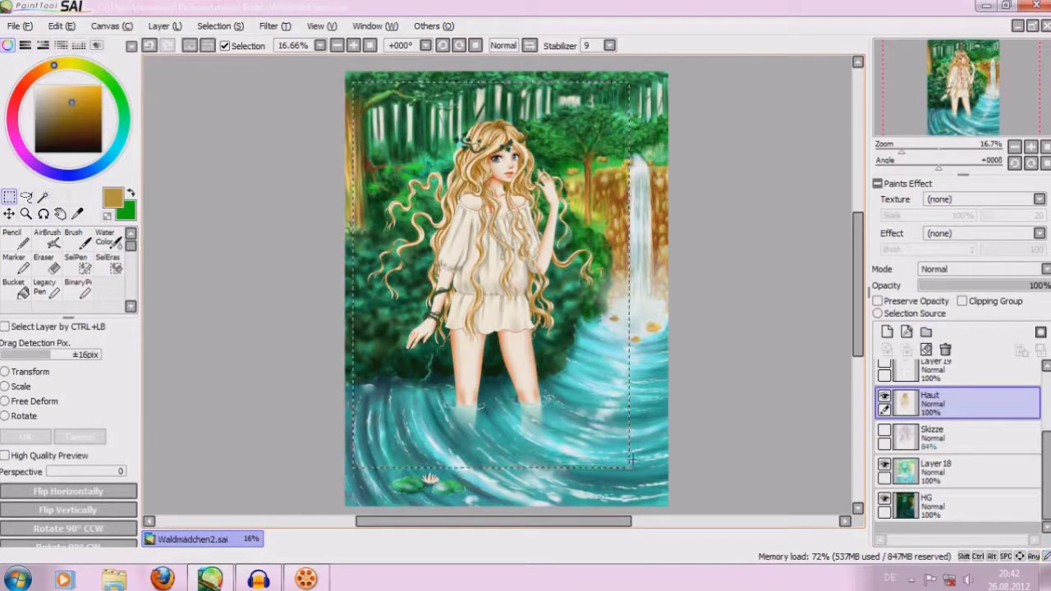
key(ctrl)
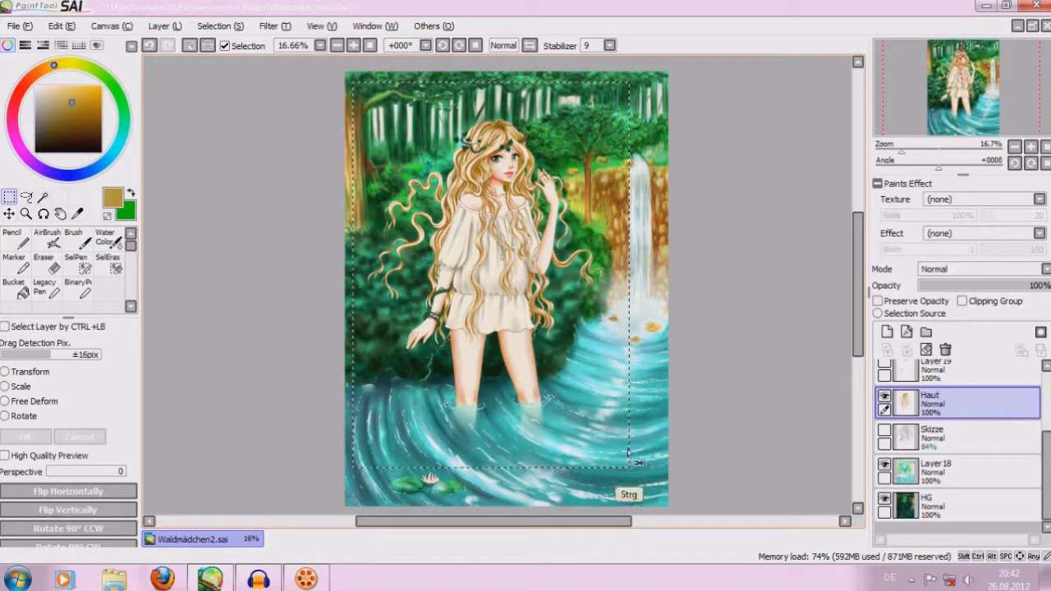
key(ctrl)
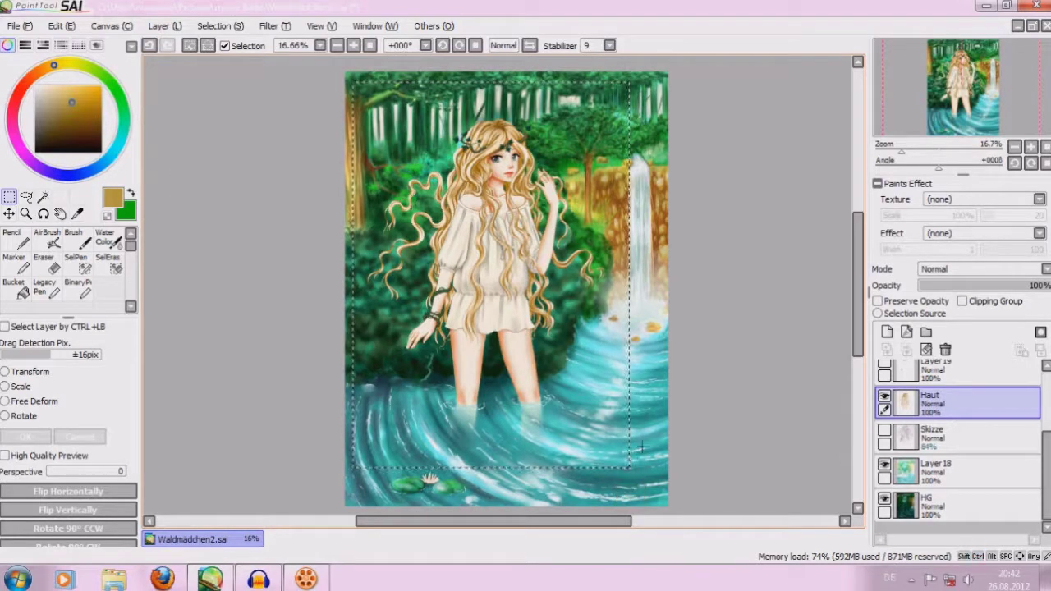
key(ctrl+v)
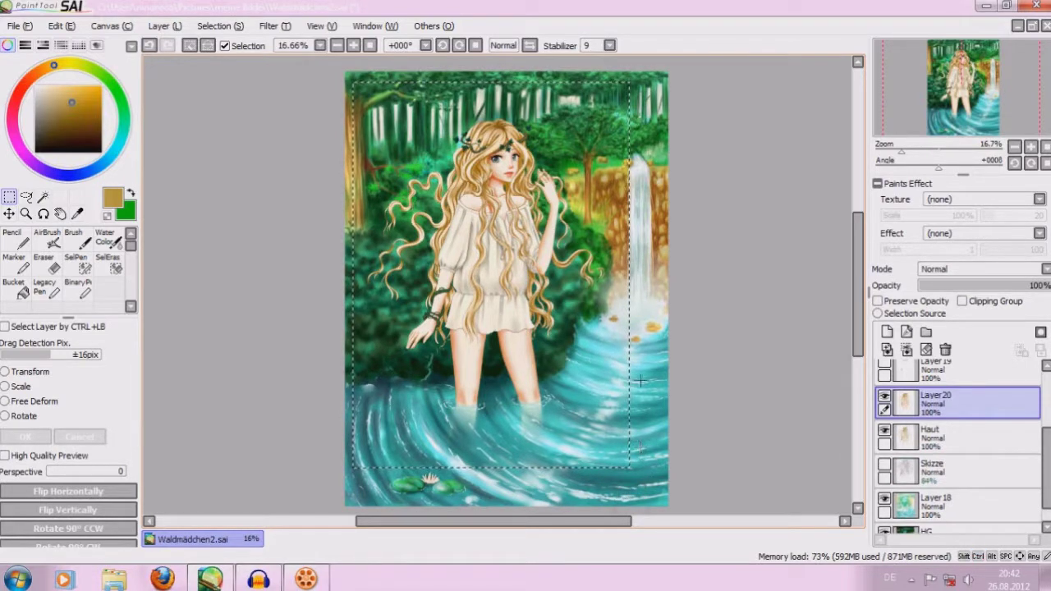
key(ctrl)
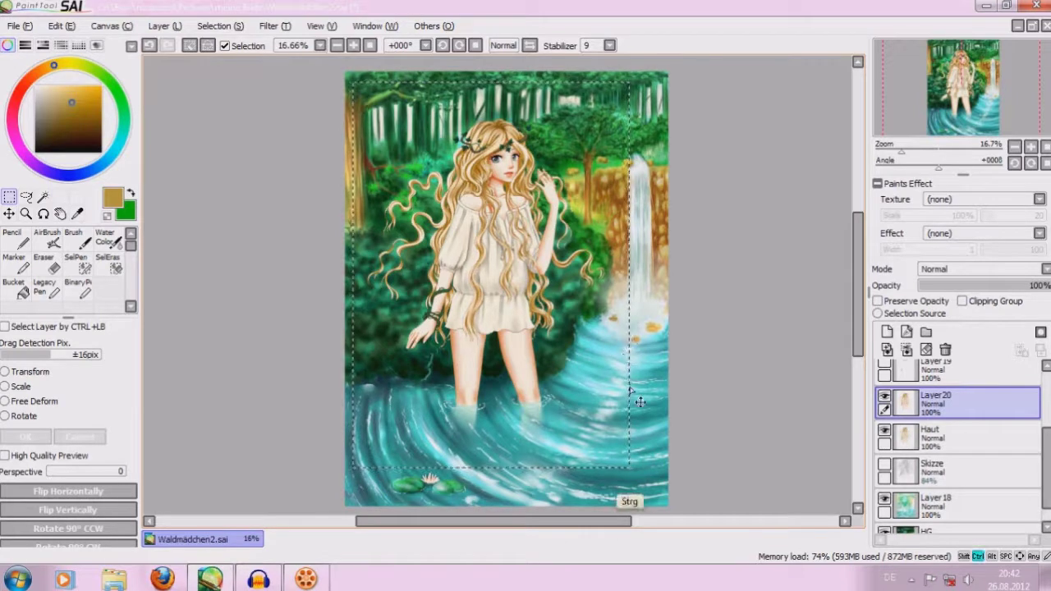
click(884, 396)
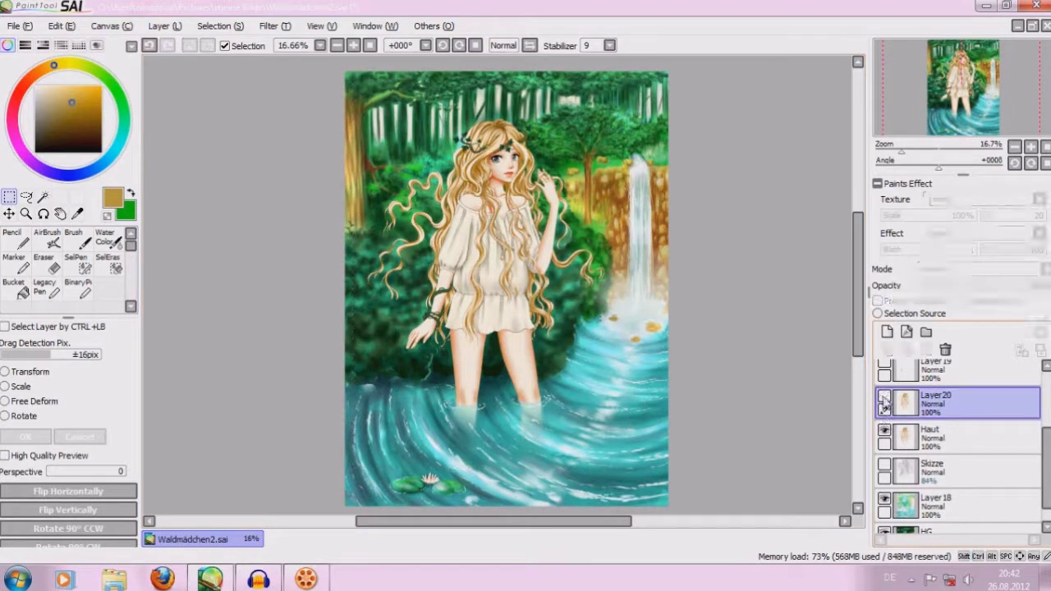
Show Layer20 again, duplicate it as Layer21, and hide the original Haut layer.
click(884, 396)
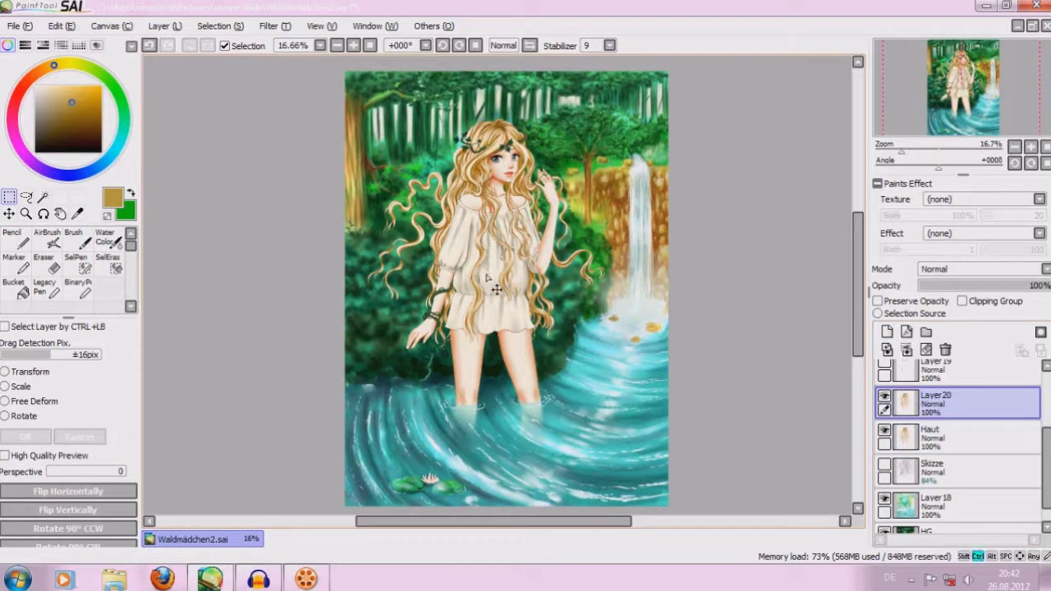
key(ctrl+shift+n)
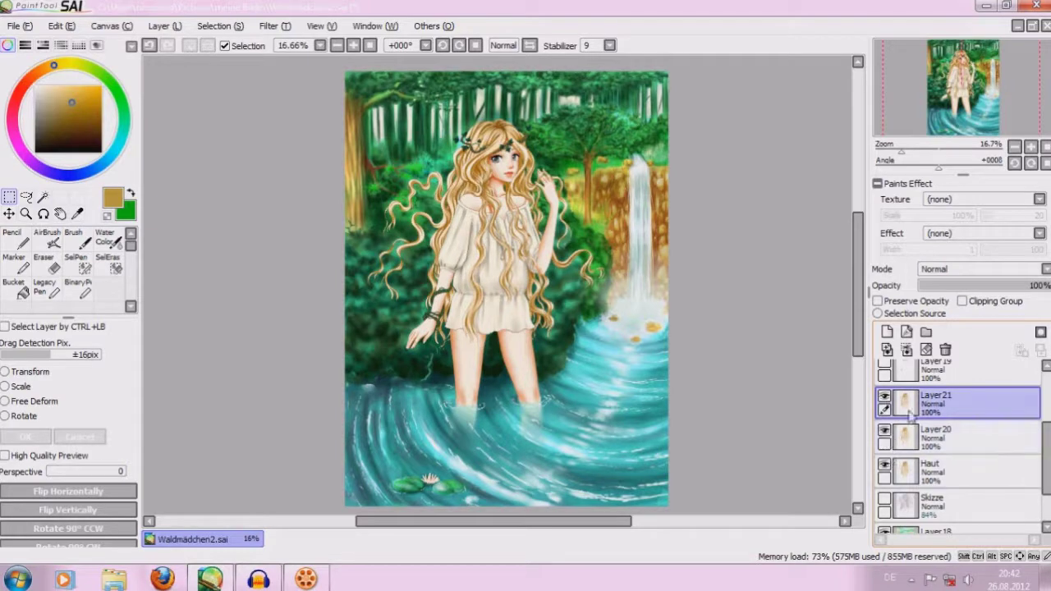
click(884, 465)
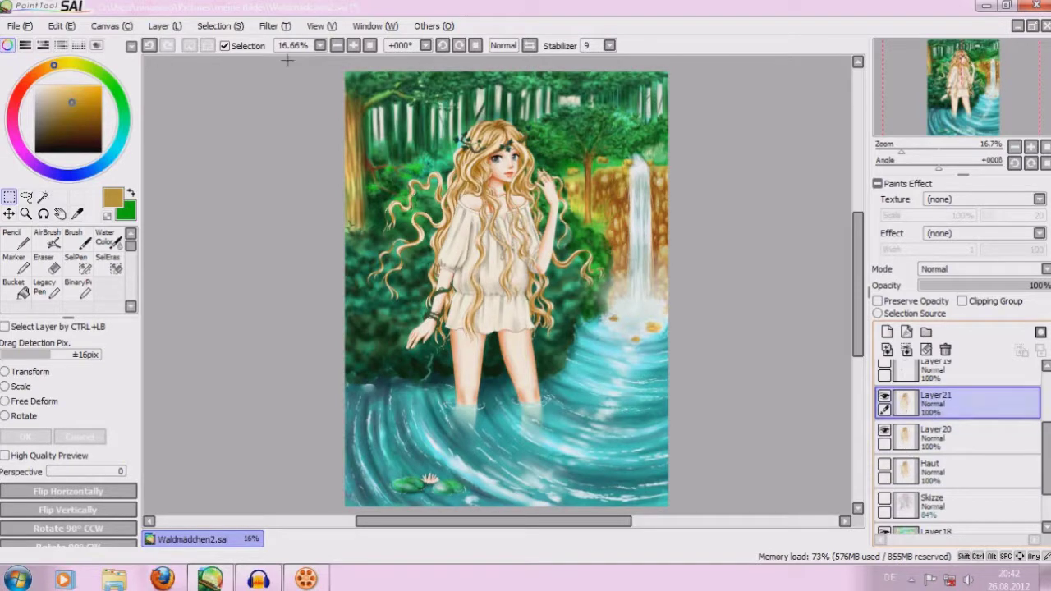
click(275, 25)
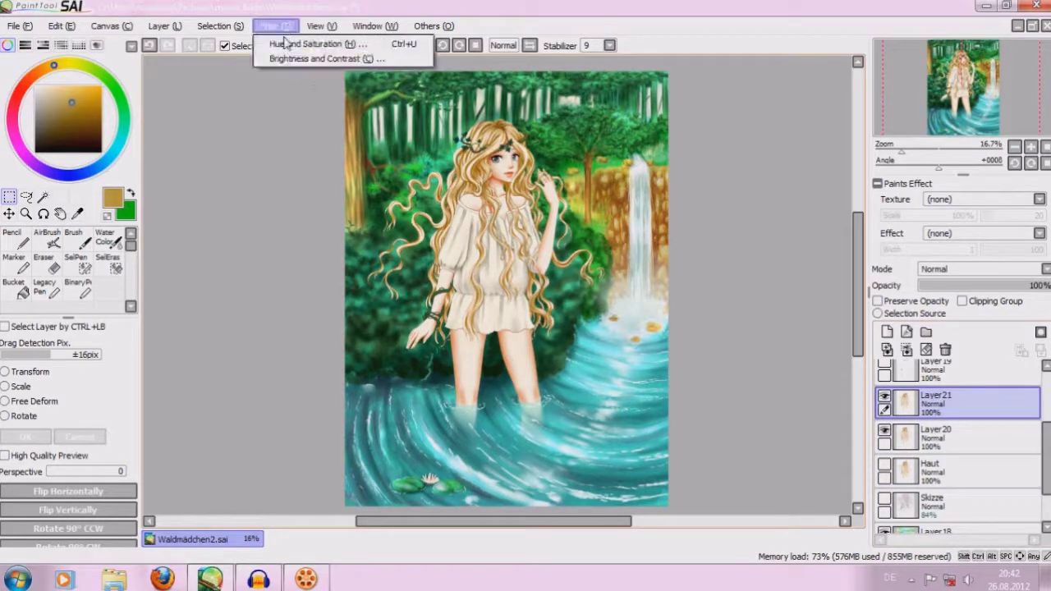
Raise Layer21's brightness to about +35 with Brightness and Contrast.
click(301, 58)
mouse_move(576, 182)
mouse_down()
mouse_move(926, 227)
mouse_move(982, 264)
mouse_up()
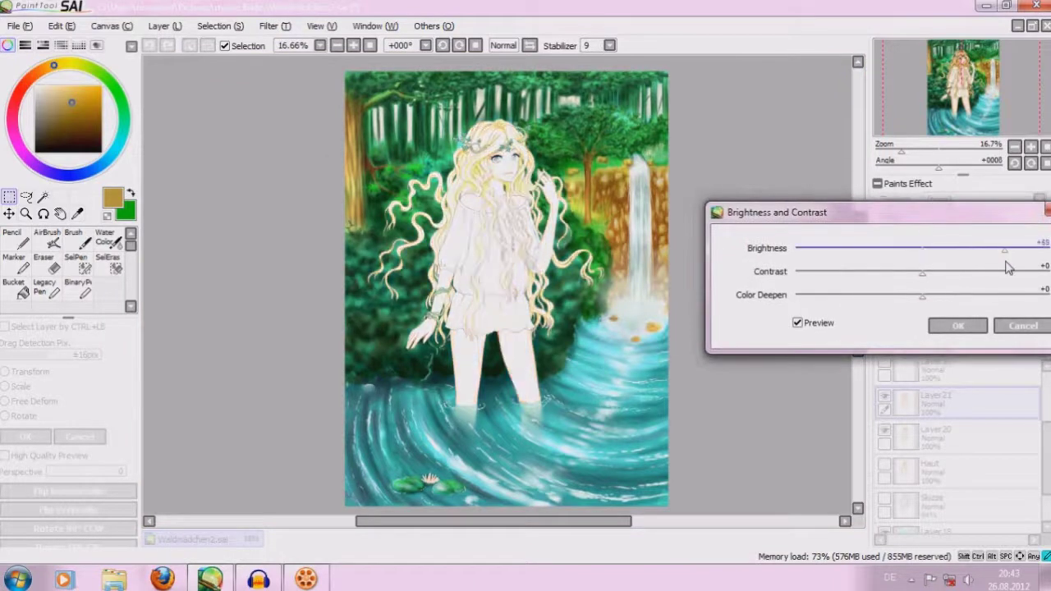
drag(982, 265, 986, 271)
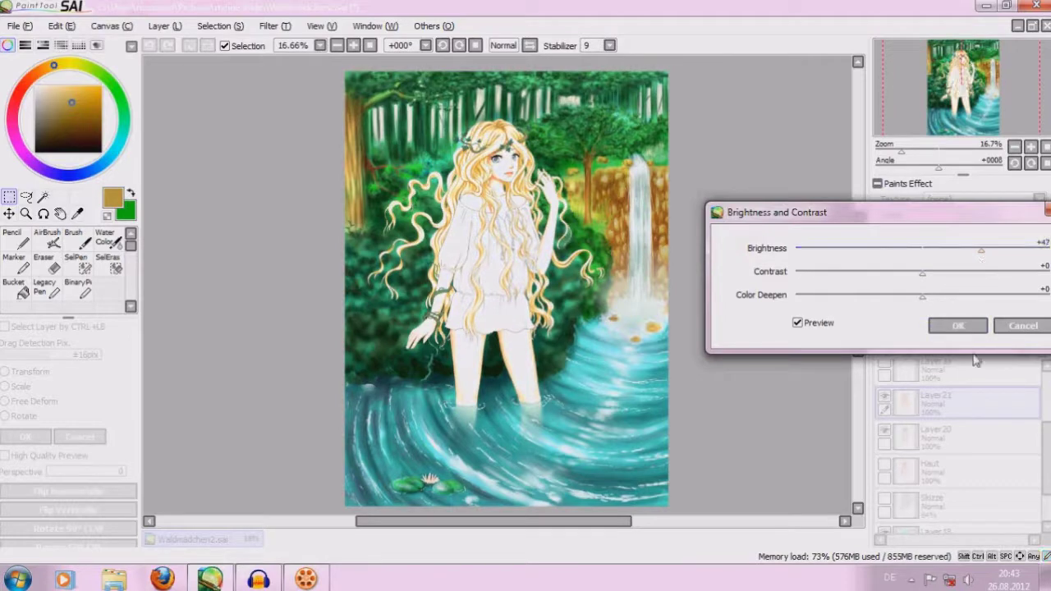
drag(981, 250, 968, 258)
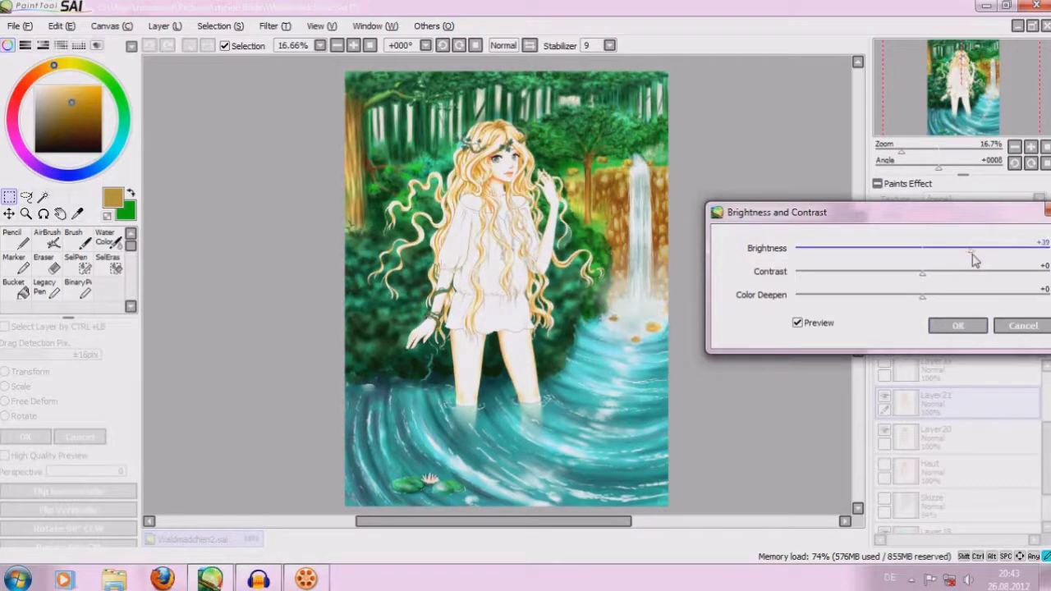
click(957, 326)
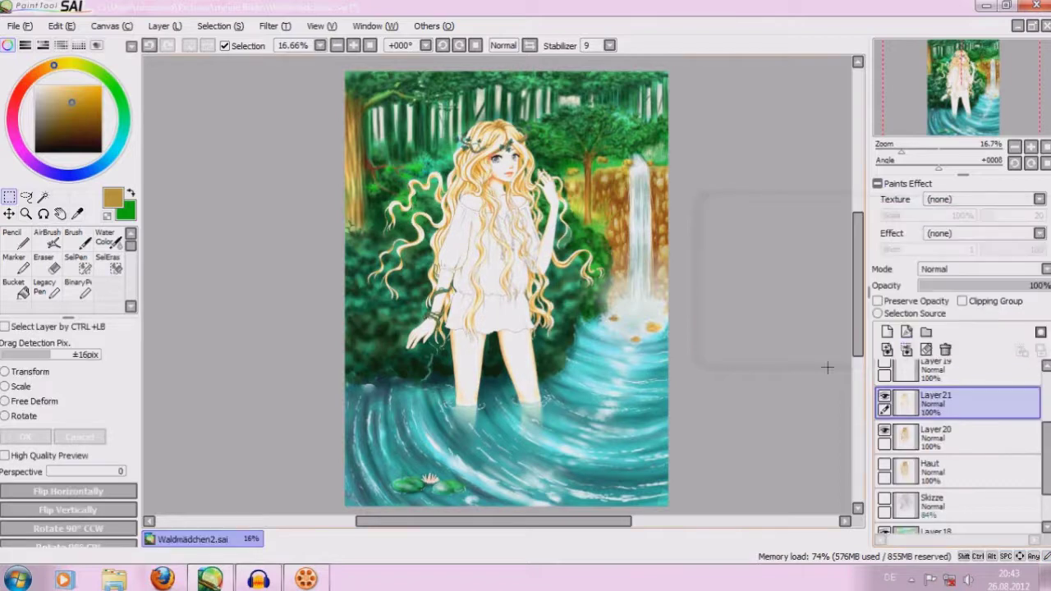
With Layer21 hidden, set Layer20's brightness to −55, then show Layer21 again.
click(936, 435)
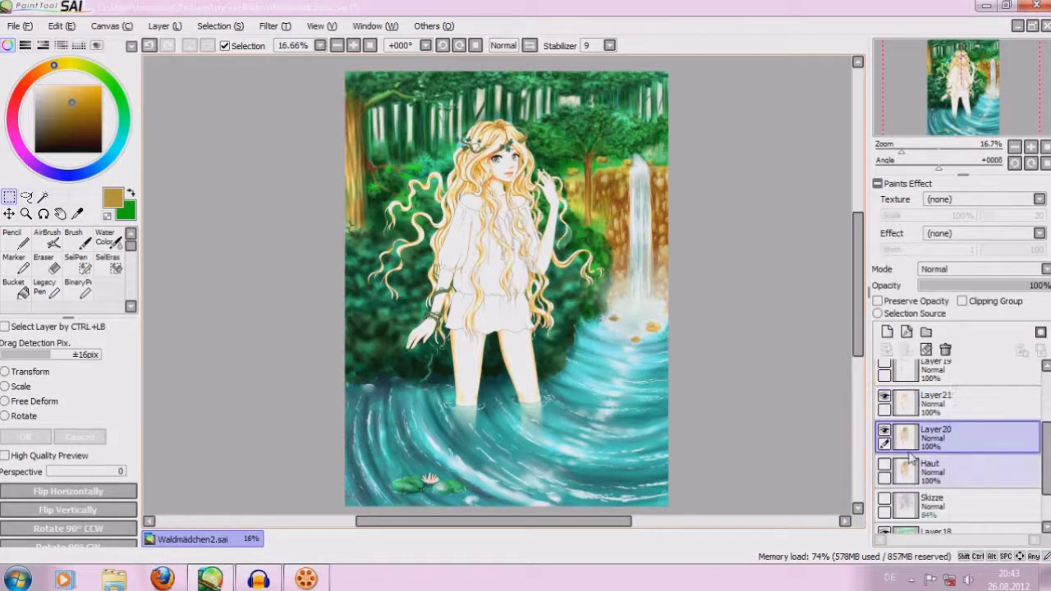
click(883, 396)
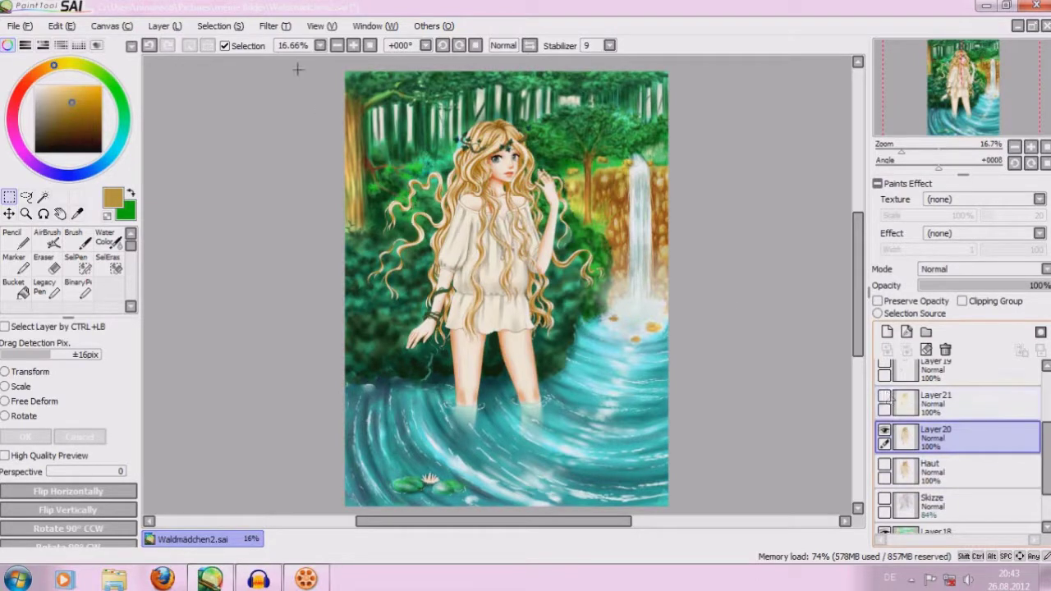
click(275, 26)
click(320, 56)
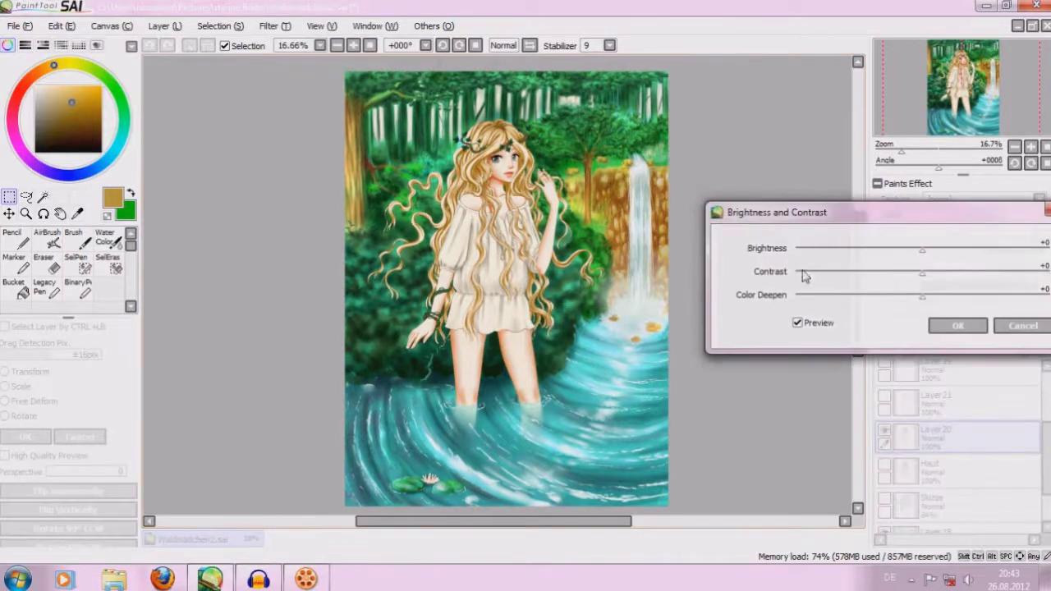
drag(921, 251, 853, 256)
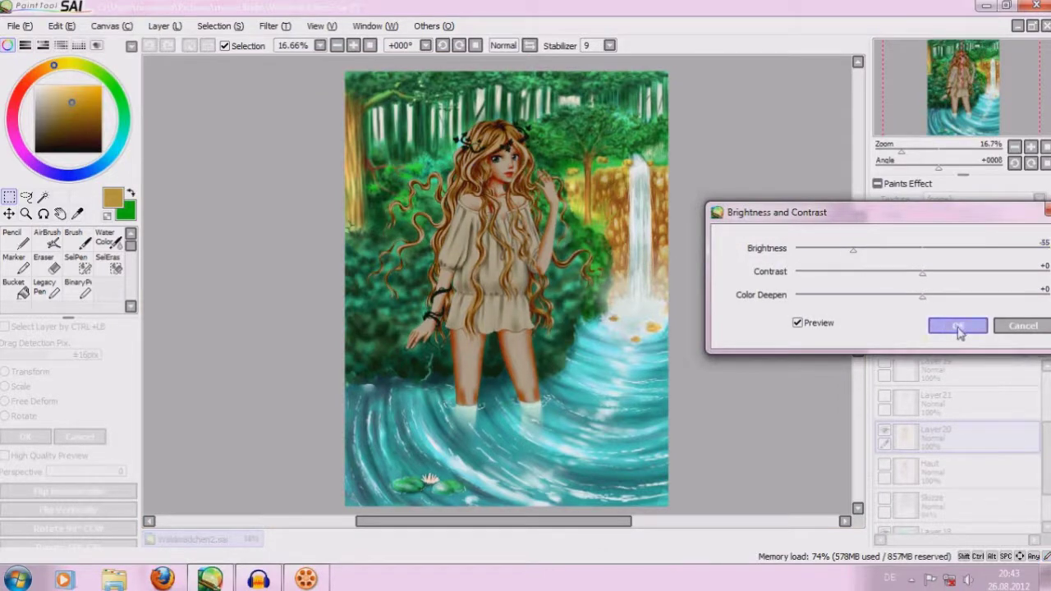
click(956, 331)
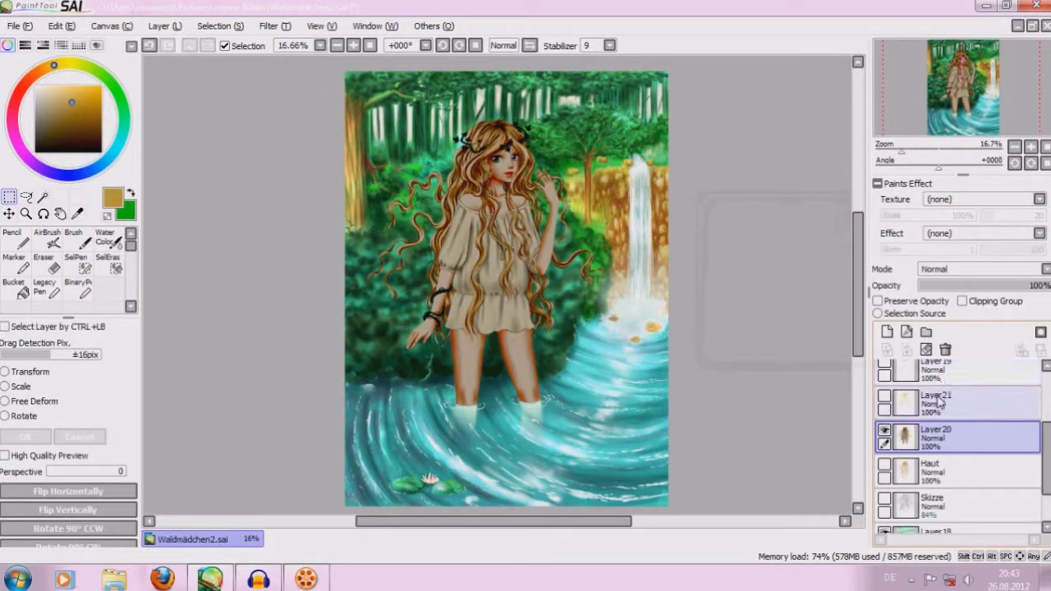
click(884, 398)
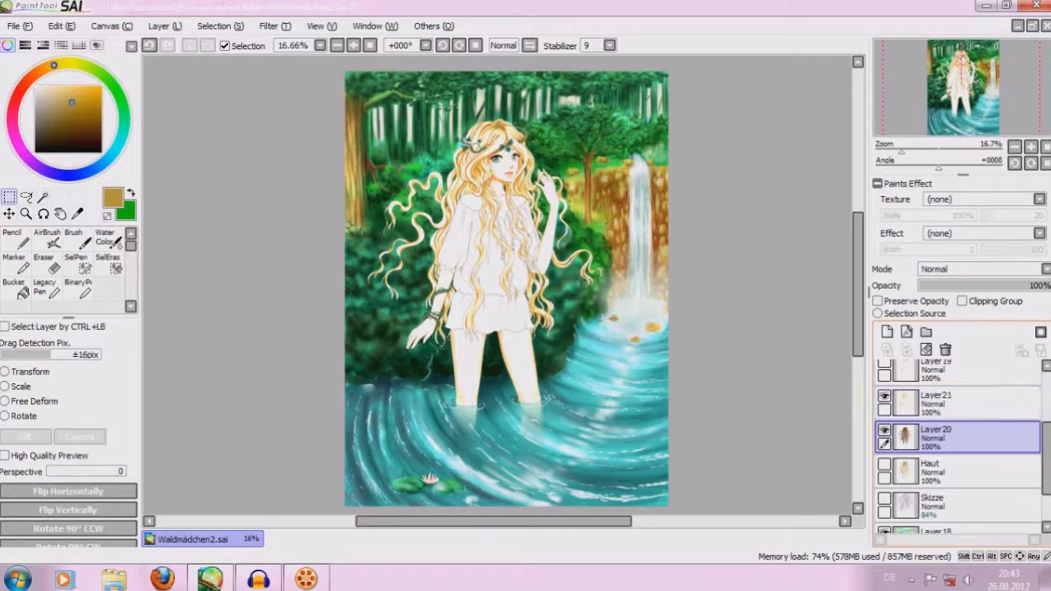
click(353, 46)
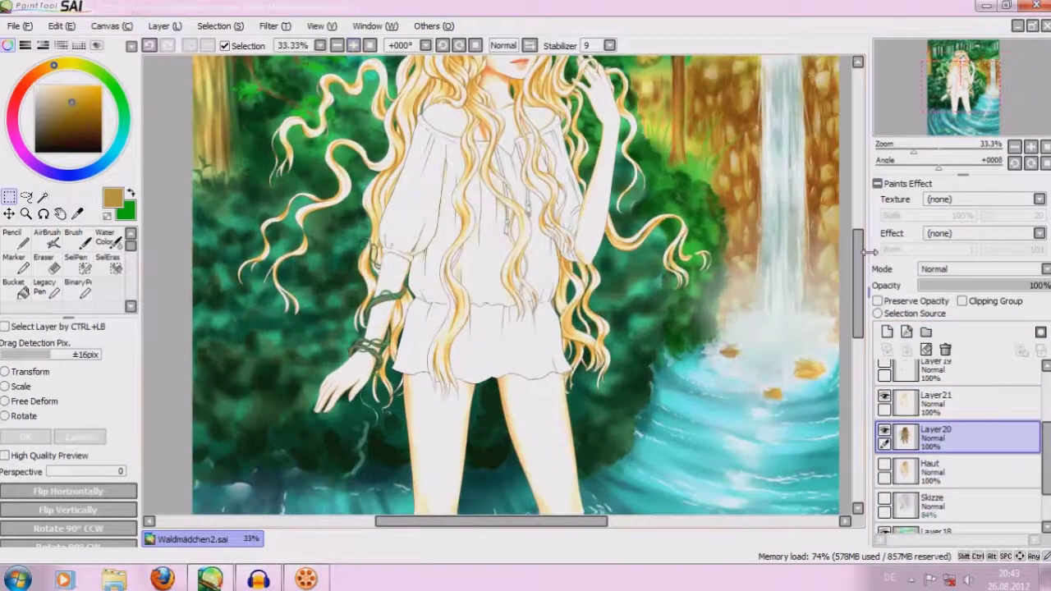
Switch to the Eraser, enlarge it, and make Layer21 the working layer.
drag(857, 271, 857, 235)
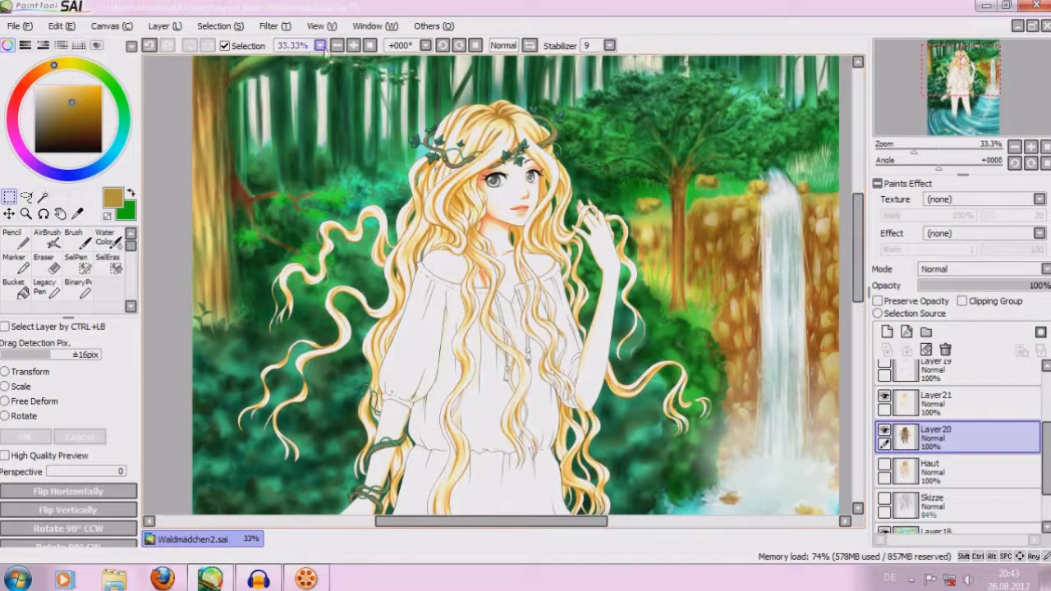
click(336, 46)
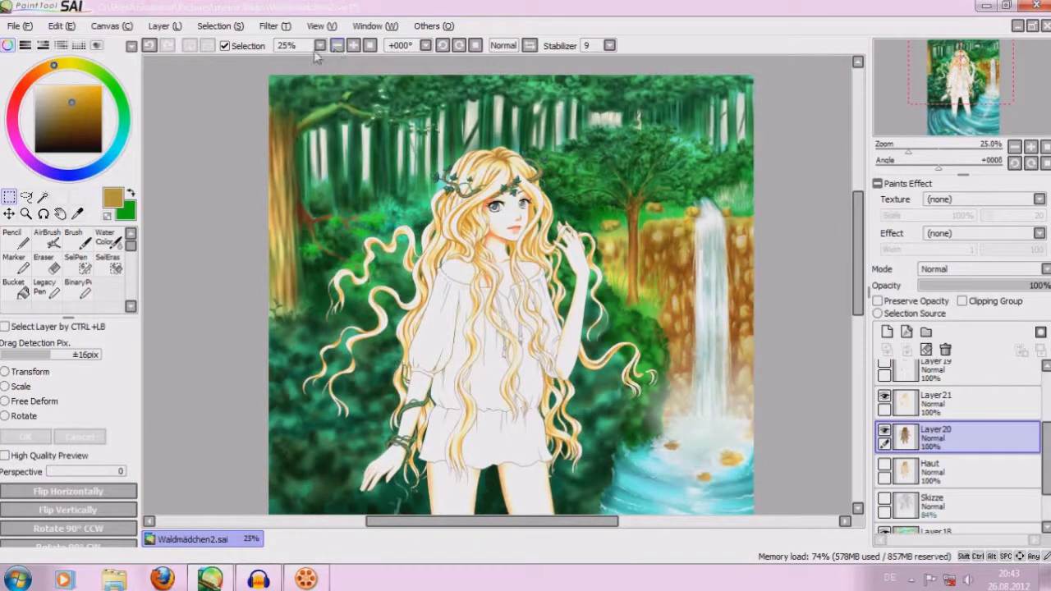
click(44, 262)
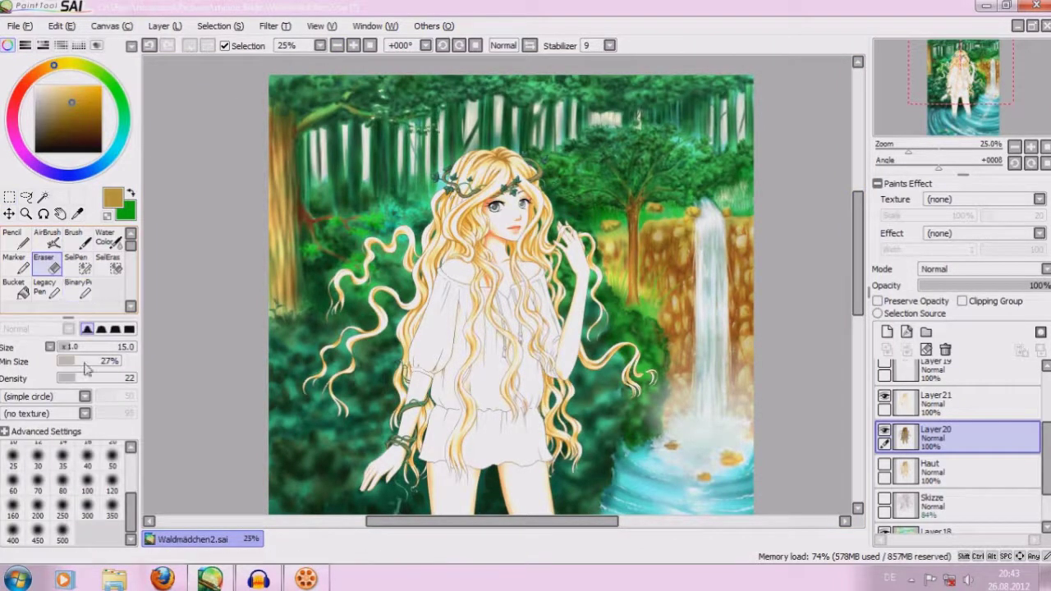
drag(78, 348, 125, 346)
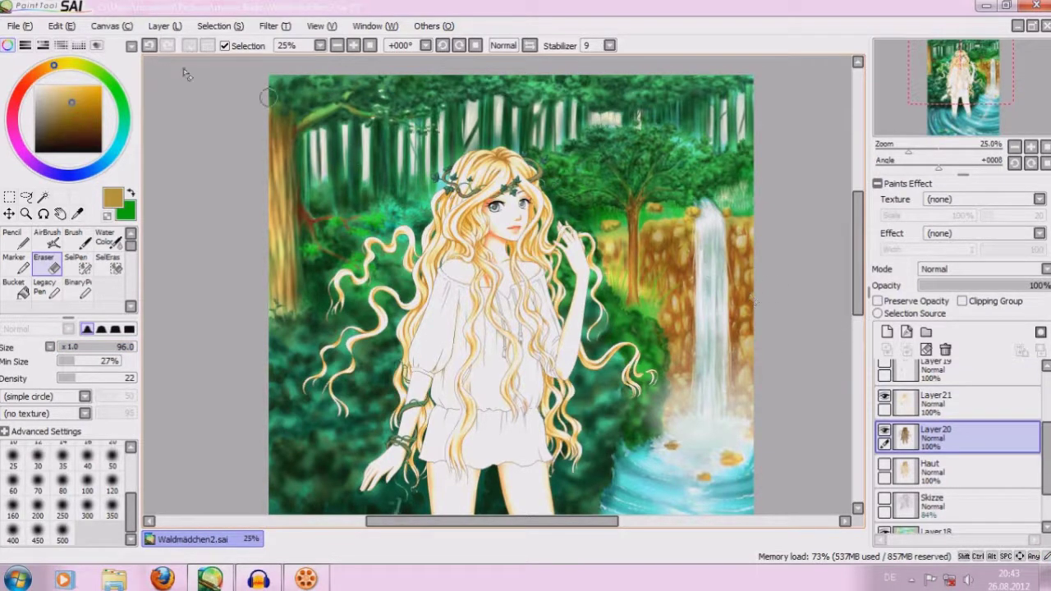
click(150, 46)
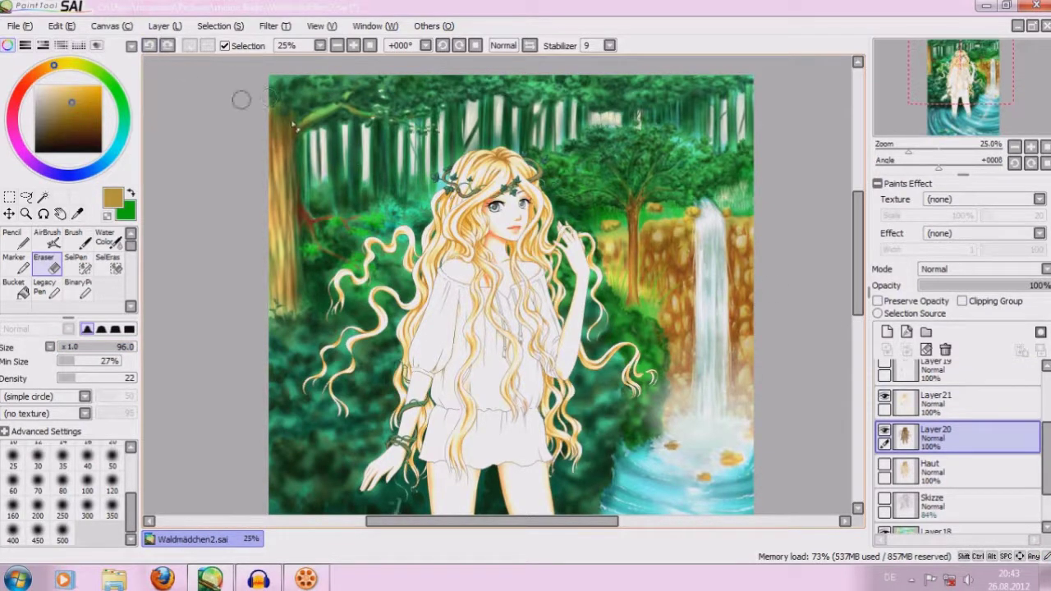
click(163, 50)
click(168, 47)
click(957, 399)
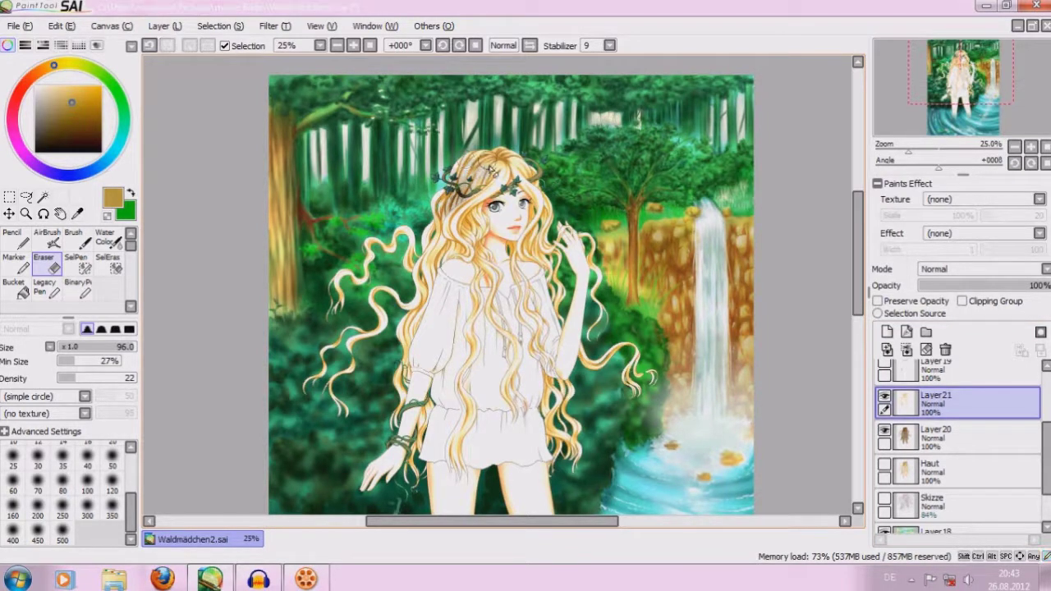
Erase Layer21 over the hair crown at density 49, size 88; hide Layer20 and show Haut.
click(353, 45)
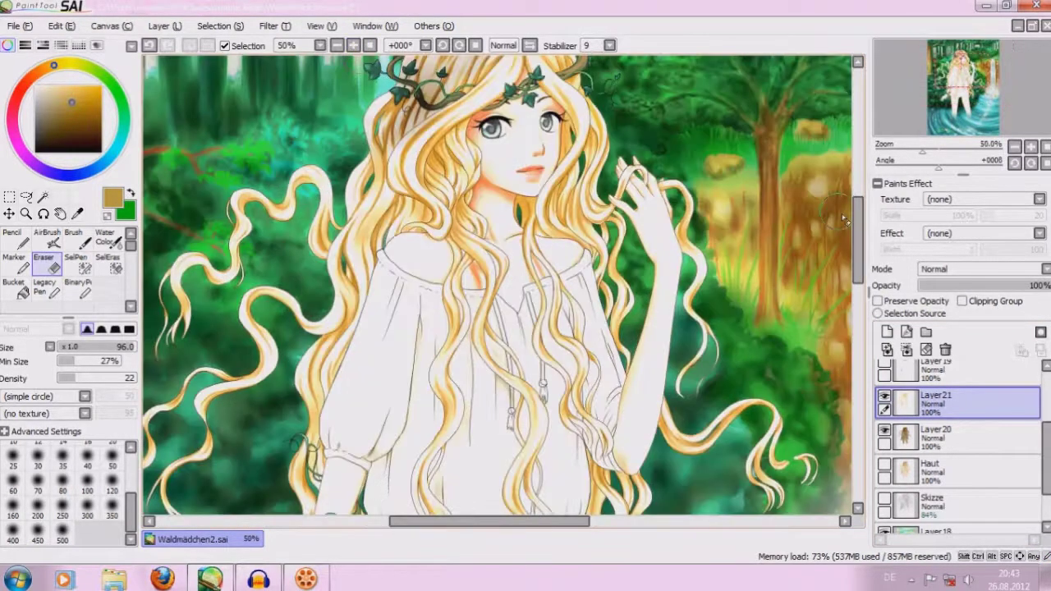
drag(857, 238, 857, 213)
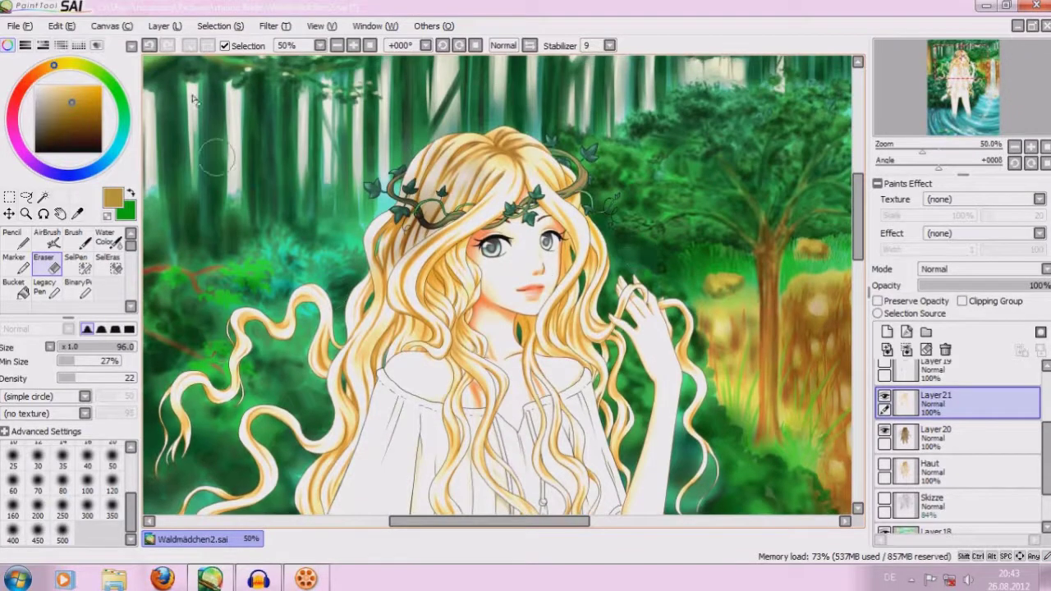
key(ctrl+z)
click(95, 377)
click(78, 347)
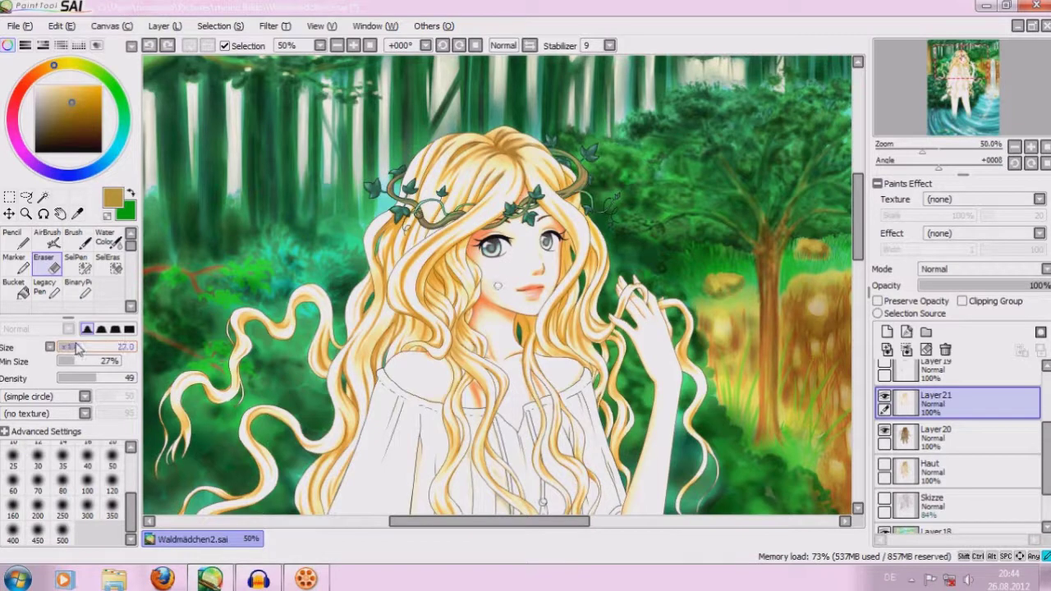
key(bracketright)
key(bracketright)
key(bracketright)
mouse_move(443, 170)
mouse_down()
mouse_move(411, 177)
mouse_move(419, 164)
mouse_move(406, 160)
mouse_move(436, 144)
mouse_move(460, 152)
mouse_move(418, 201)
mouse_move(468, 165)
mouse_move(480, 139)
mouse_move(509, 188)
mouse_move(530, 165)
mouse_up()
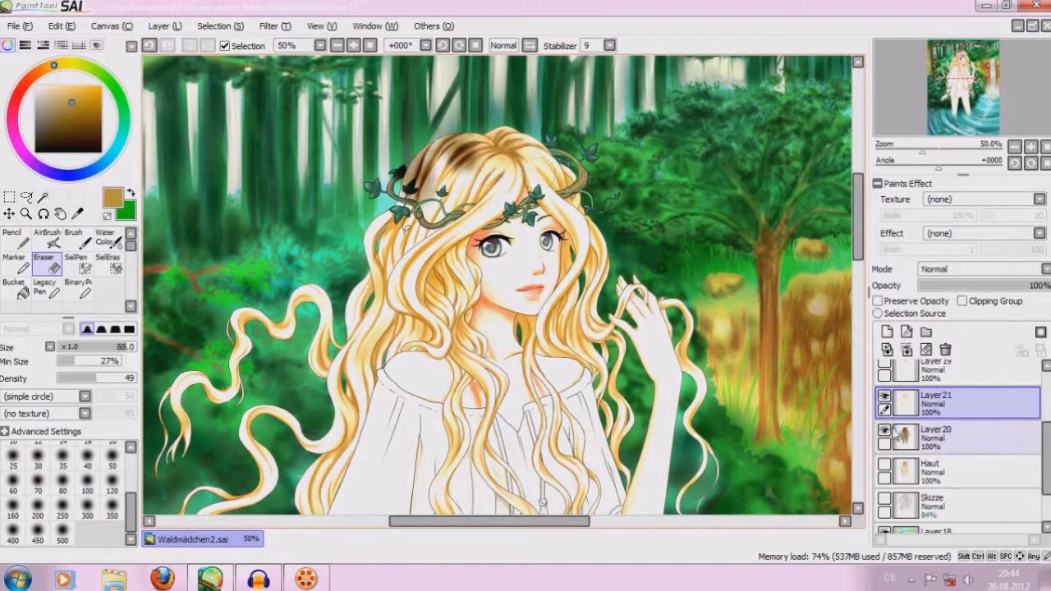
click(884, 431)
click(884, 467)
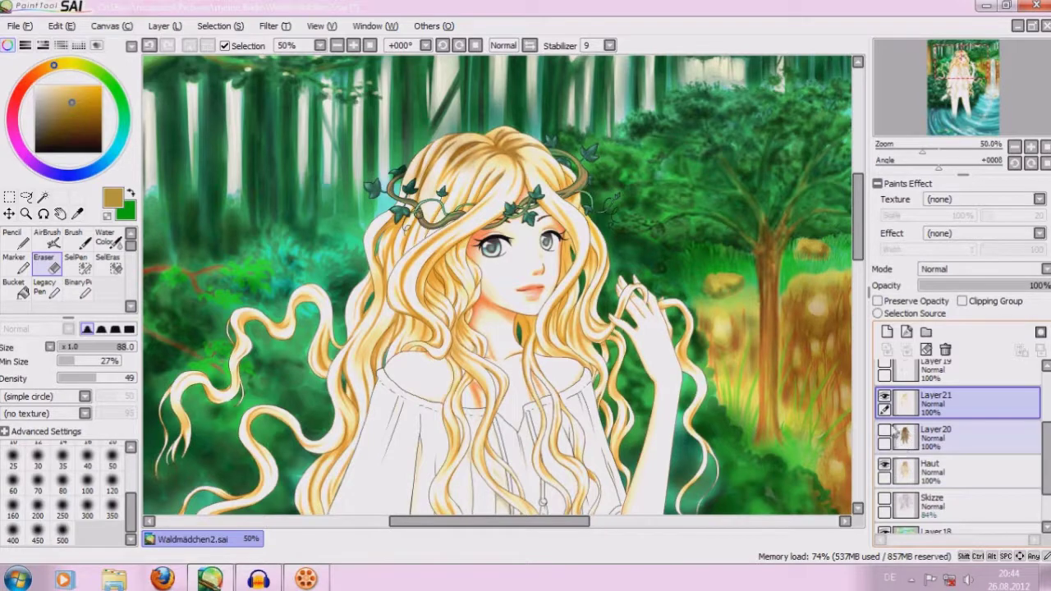
Hide the pale Layer21, touch up the hair crown on Layer20, and delete Layer21.
click(884, 430)
click(884, 398)
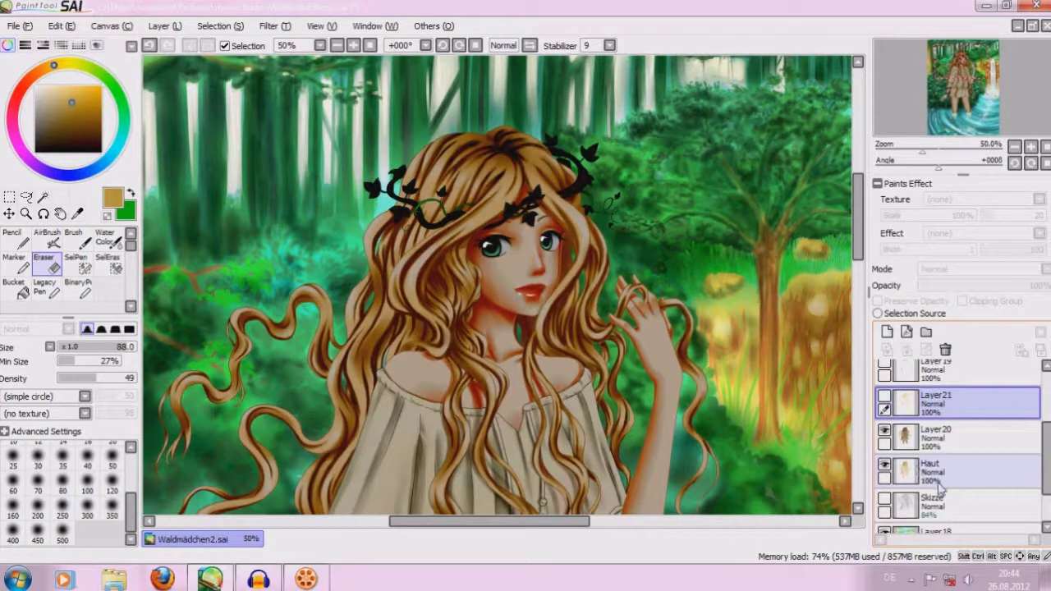
click(337, 46)
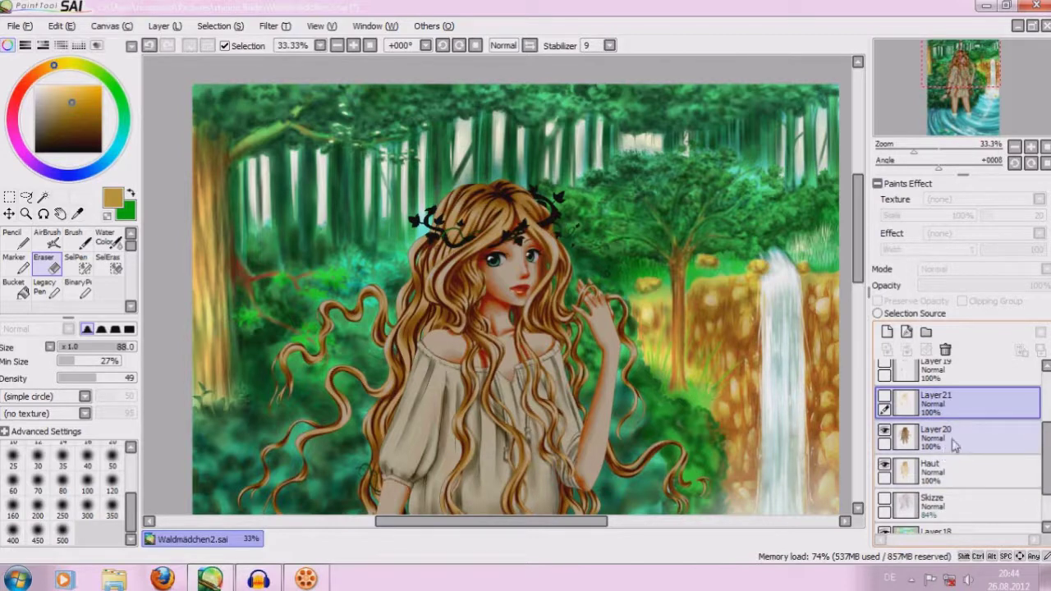
click(946, 442)
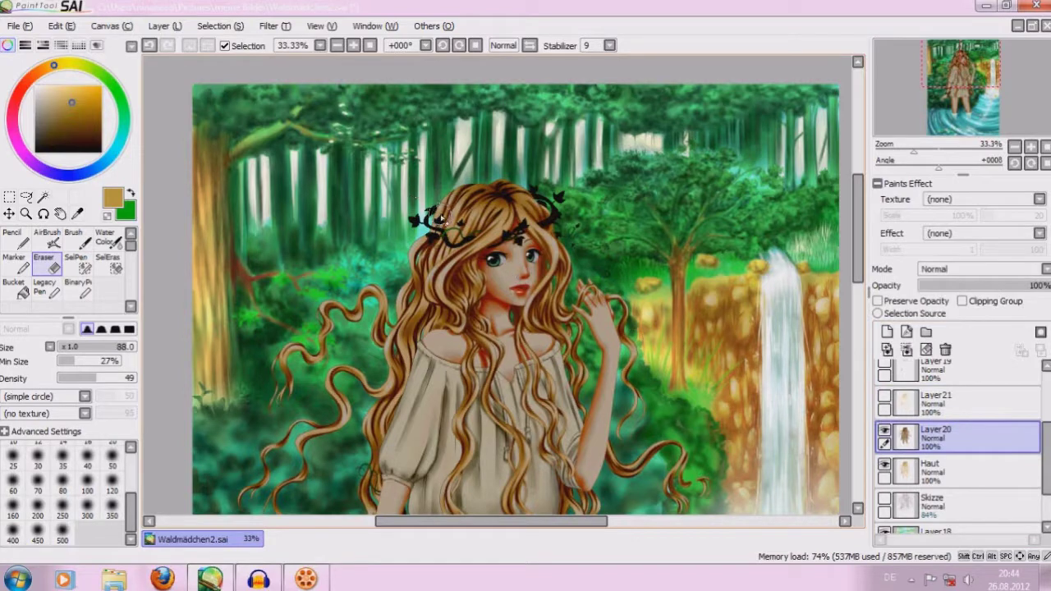
mouse_move(441, 217)
mouse_down()
mouse_move(464, 231)
mouse_move(504, 191)
mouse_up()
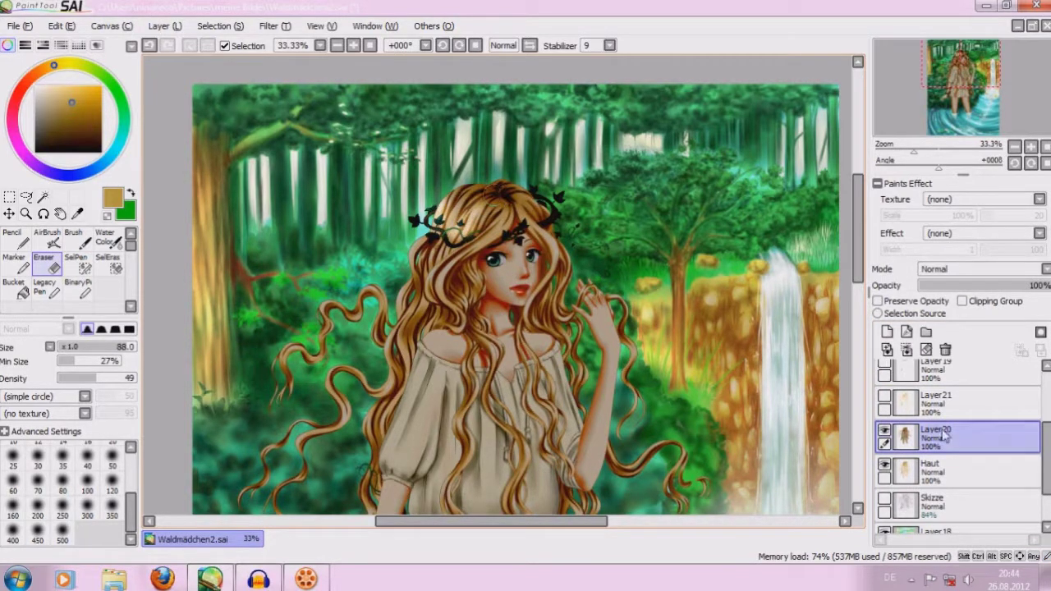
drag(945, 437, 897, 417)
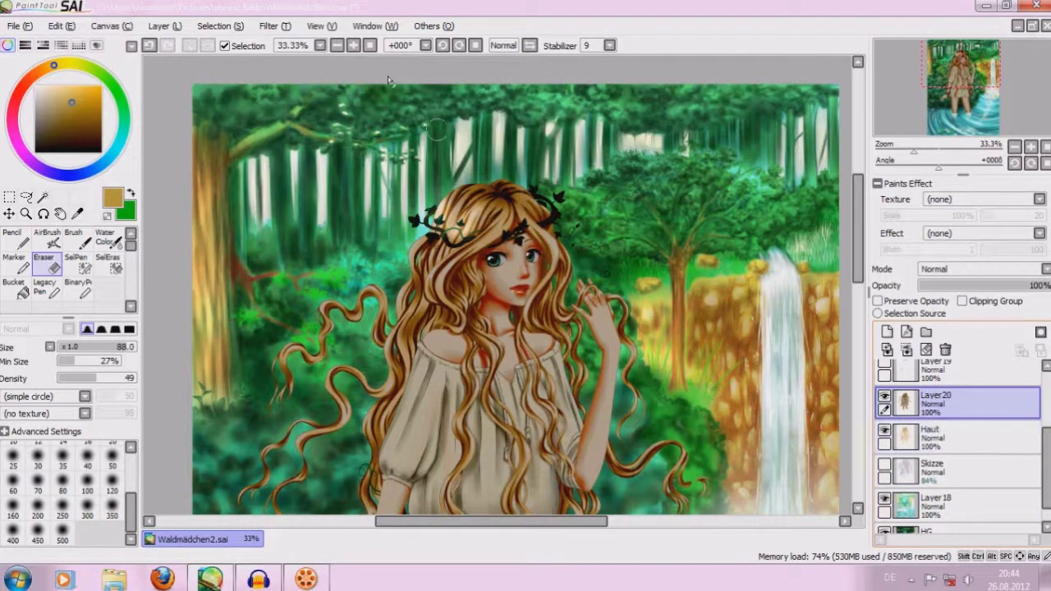
click(353, 46)
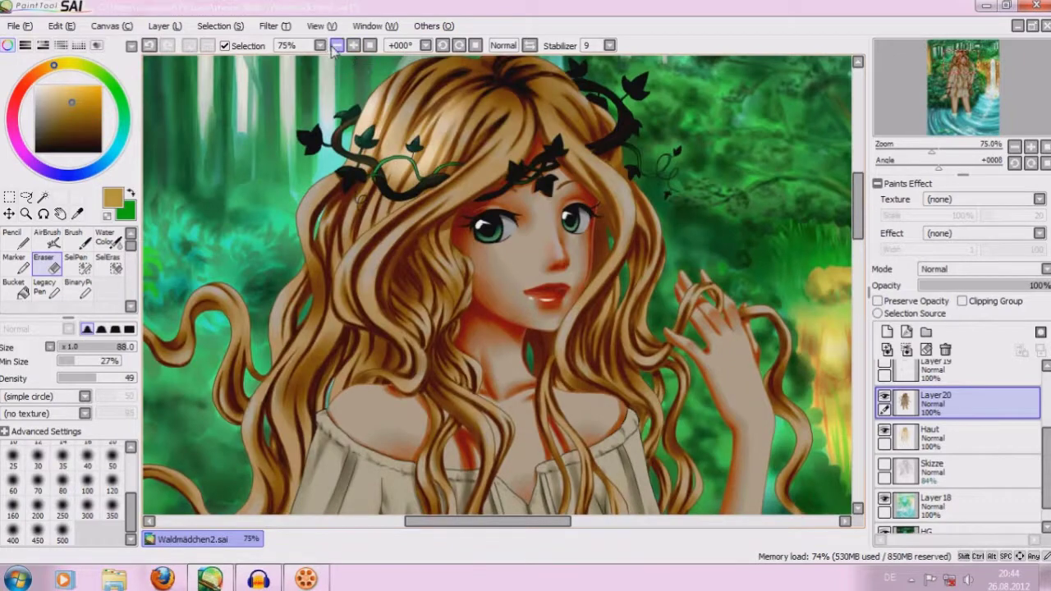
Lower the eraser density to 38, try a size-250 erase across the face, then undo it.
click(336, 46)
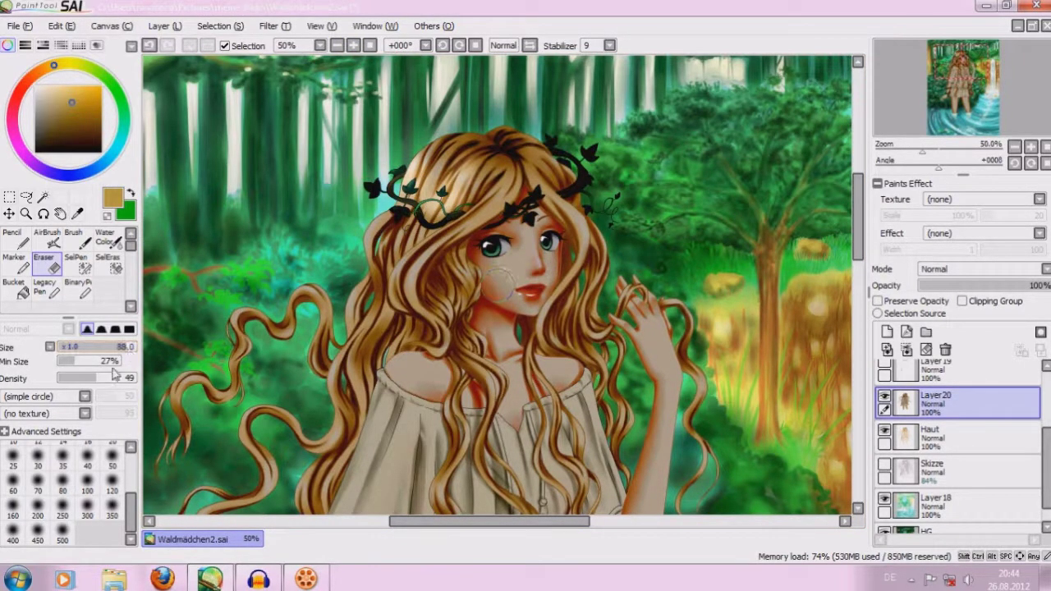
drag(103, 383, 90, 381)
click(62, 509)
drag(533, 270, 534, 191)
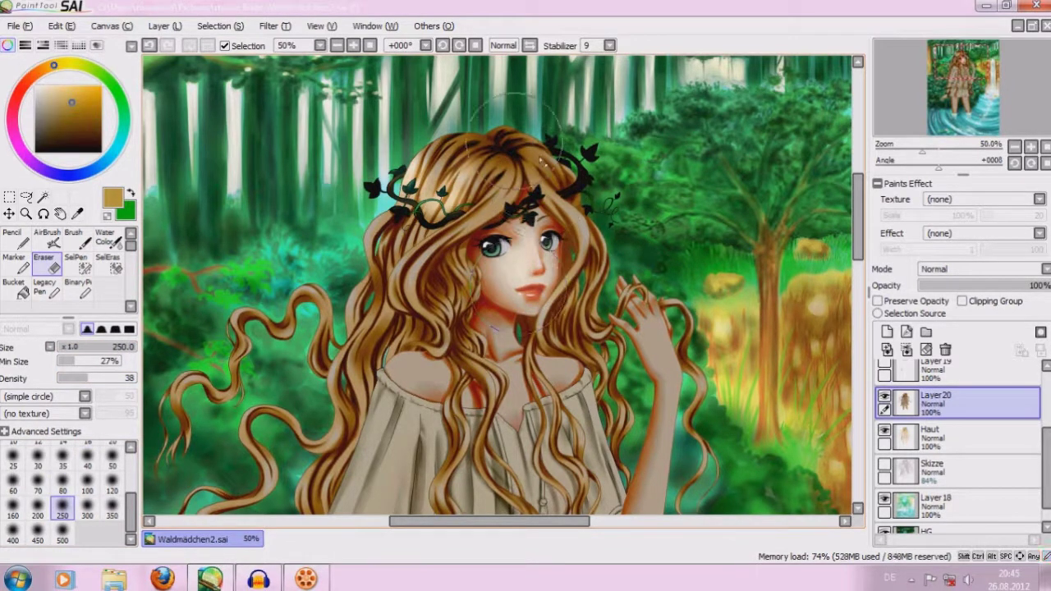
key(ctrl+z)
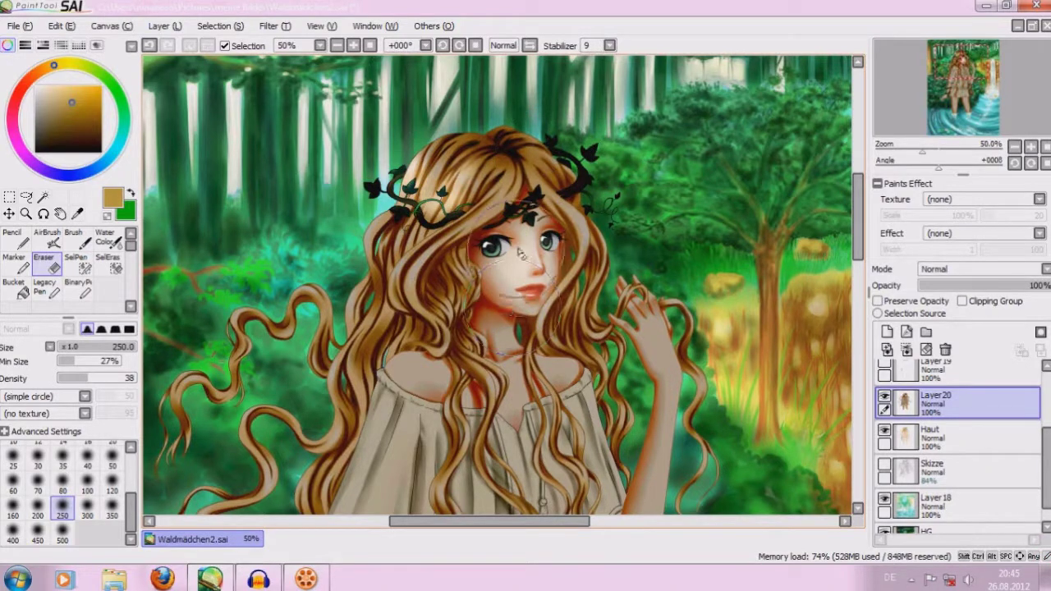
Erase the faint sketch lines around the eyes, nose and right eye with a size-100 eraser.
drag(90, 348, 140, 348)
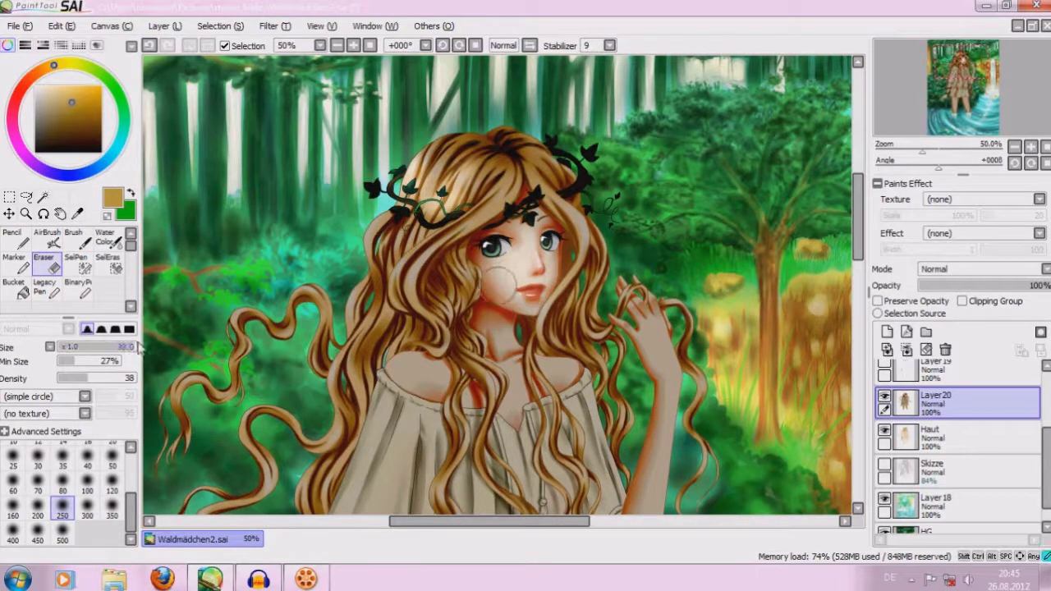
click(87, 490)
drag(515, 255, 558, 244)
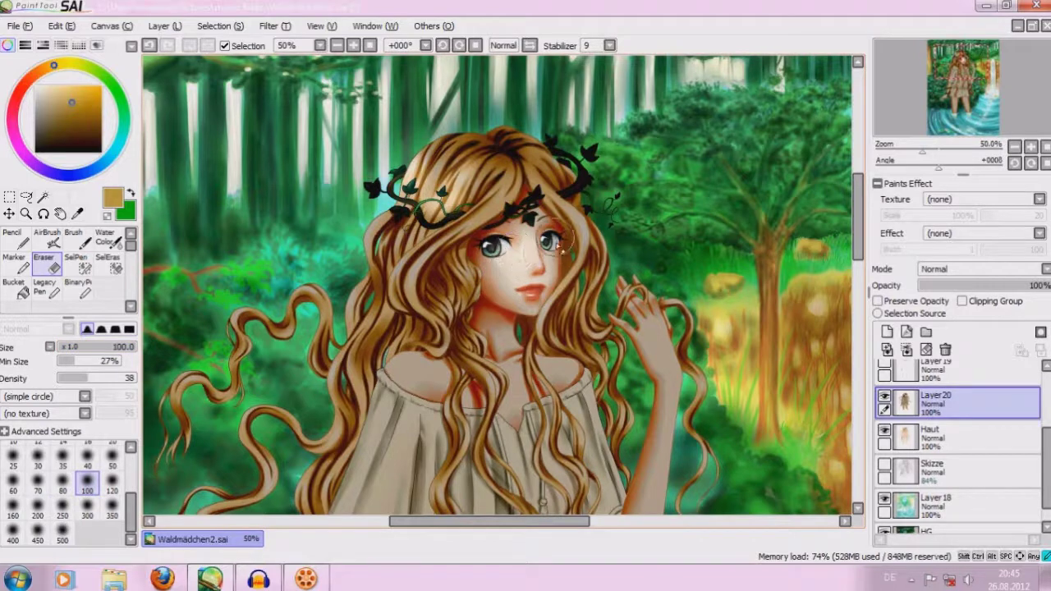
drag(558, 245, 558, 345)
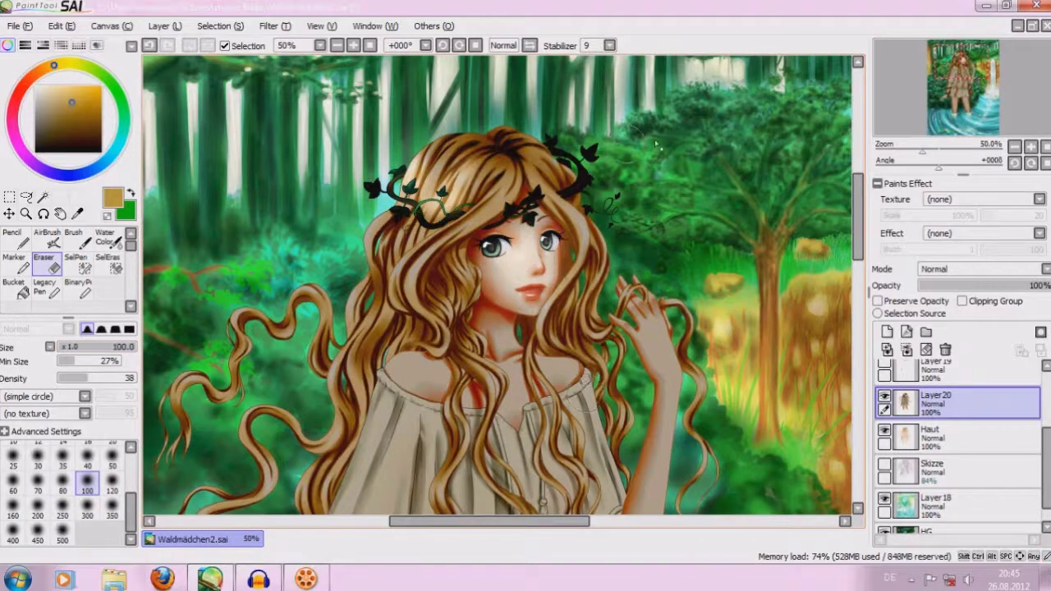
double_click(338, 47)
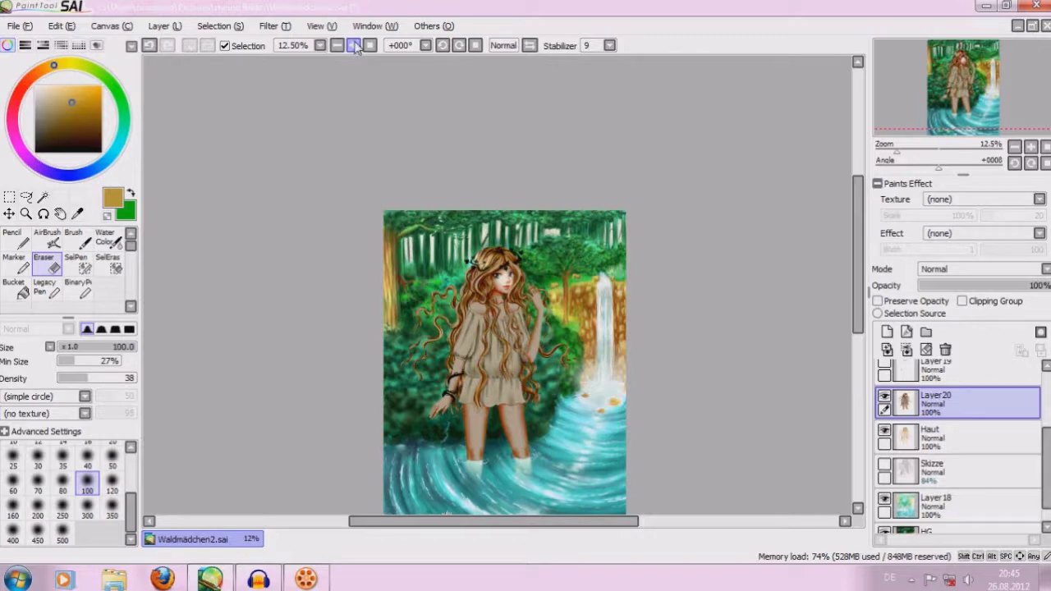
Set the eraser to size 30 and bring the dress, legs and water into view at 33.33%.
click(355, 46)
click(354, 46)
click(355, 45)
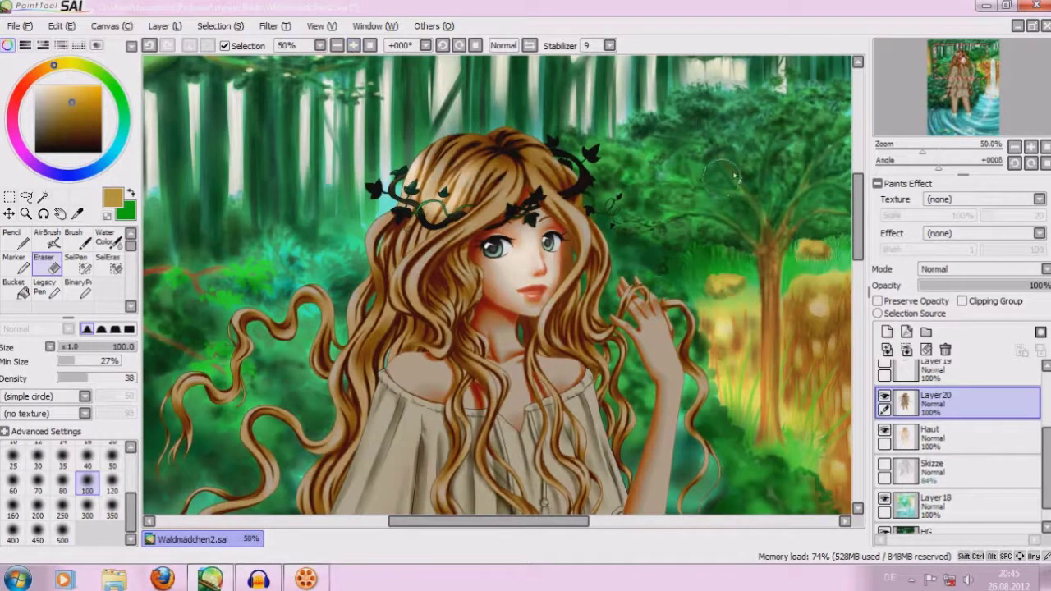
click(337, 46)
click(337, 46)
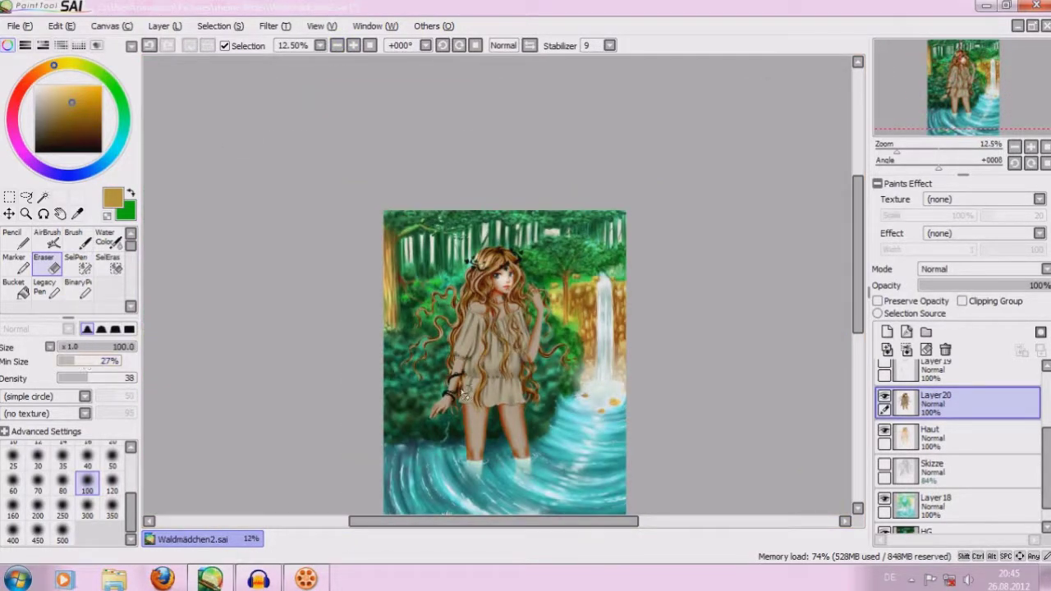
click(87, 504)
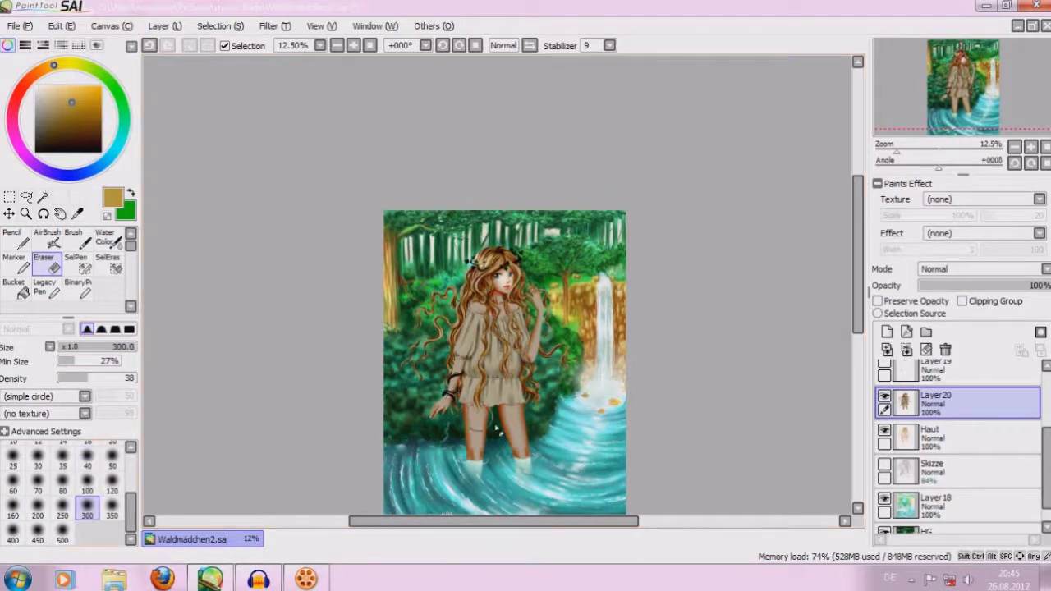
click(62, 534)
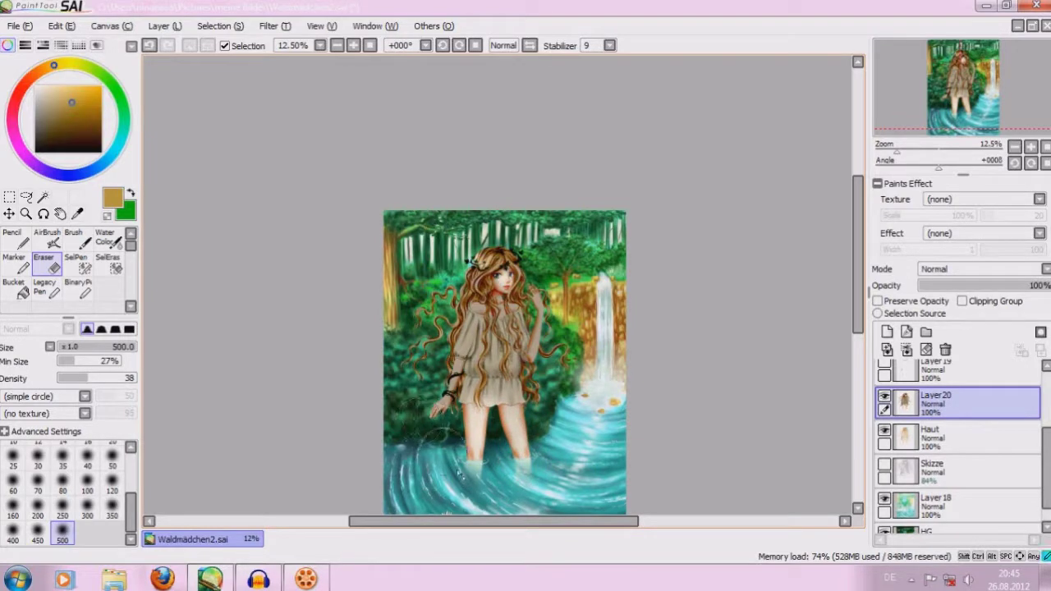
click(96, 348)
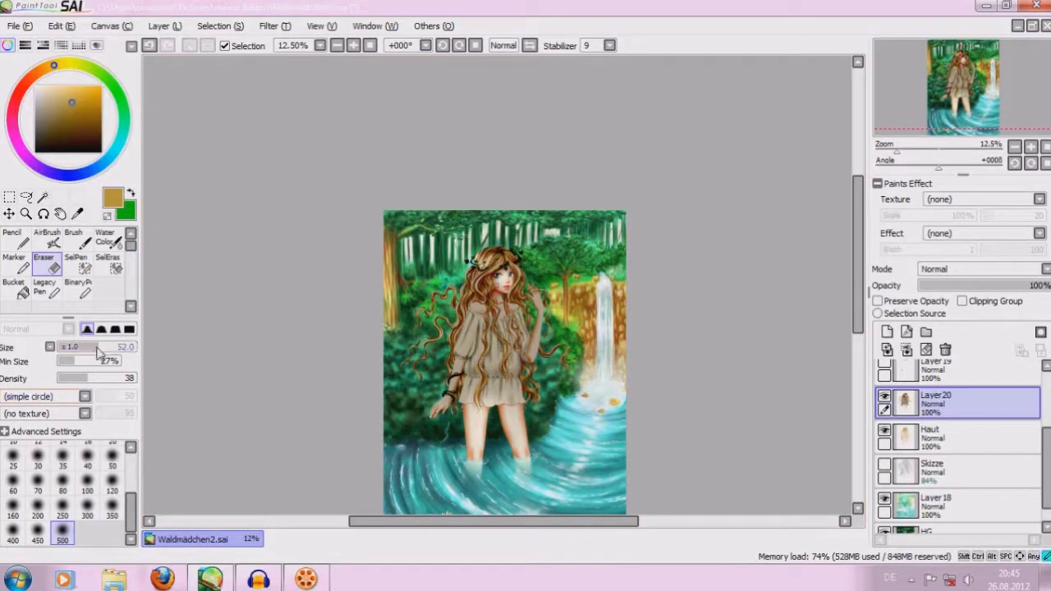
drag(88, 351, 84, 351)
click(353, 45)
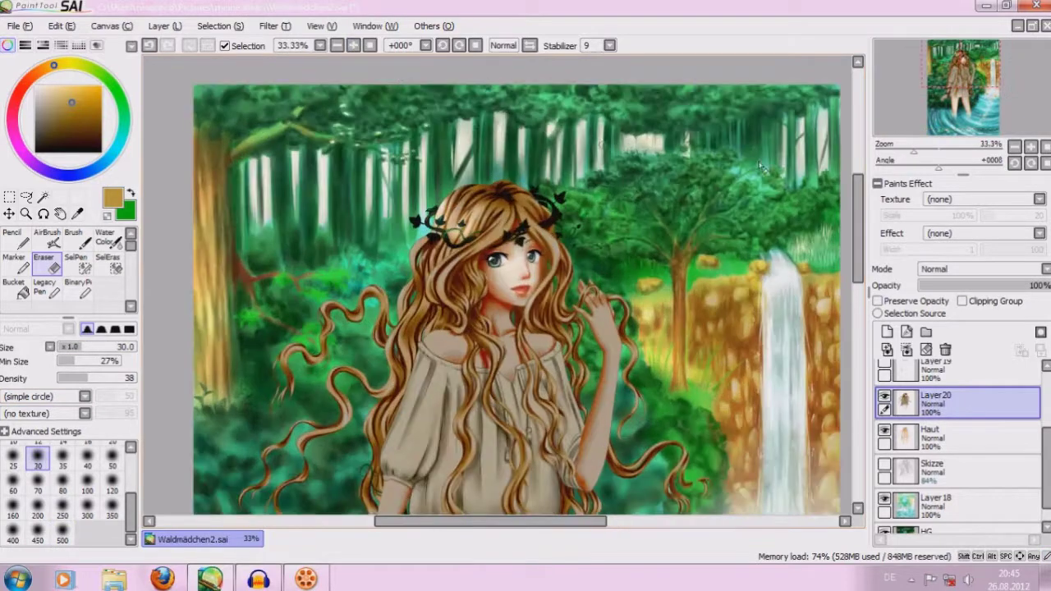
drag(860, 215, 435, 302)
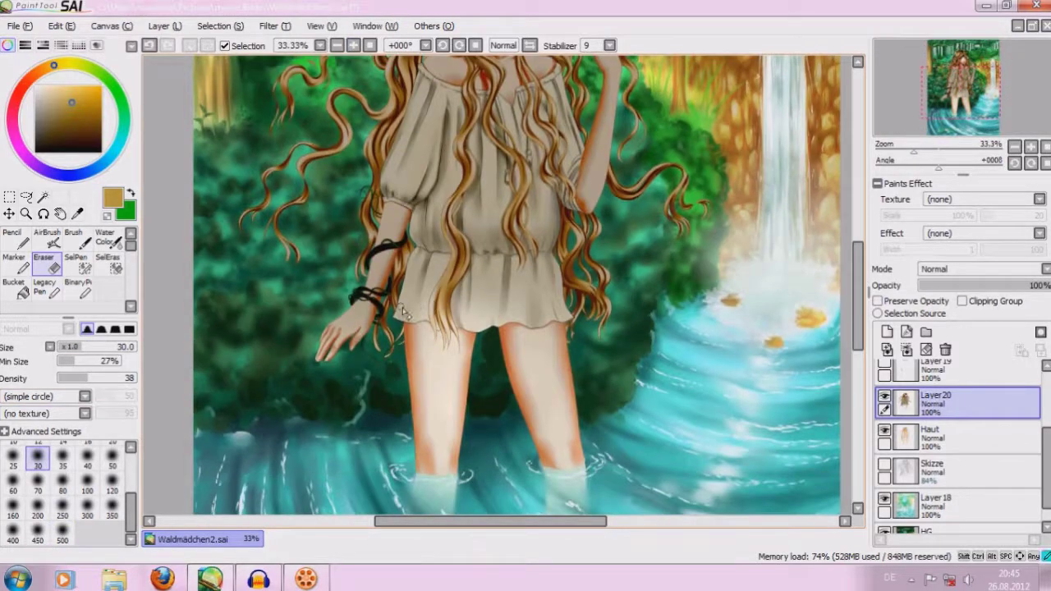
Lighten the skirt shading and lower legs with eraser sizes 100 and 300.
click(103, 348)
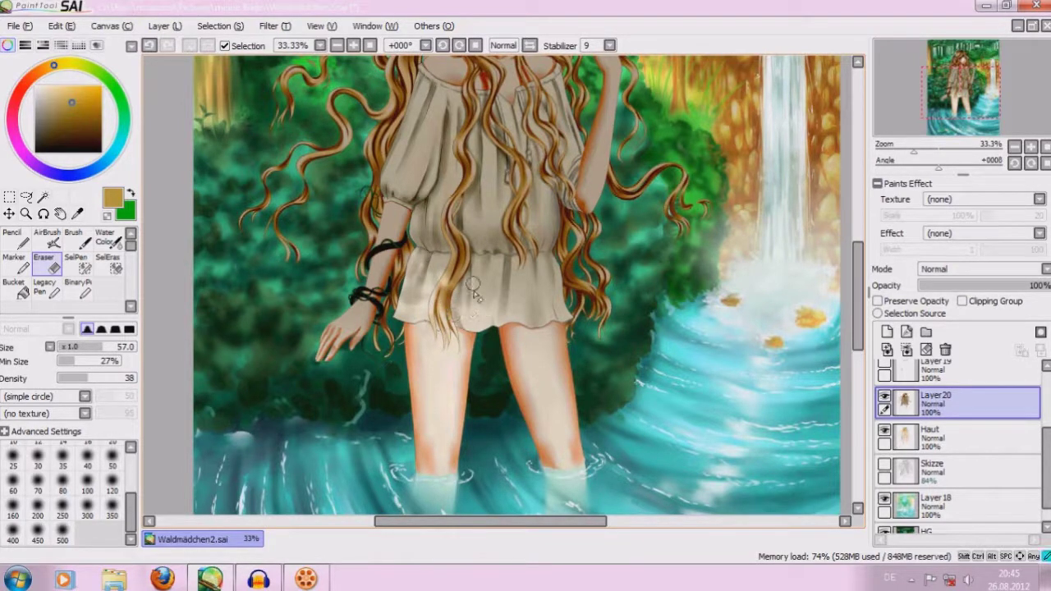
click(87, 482)
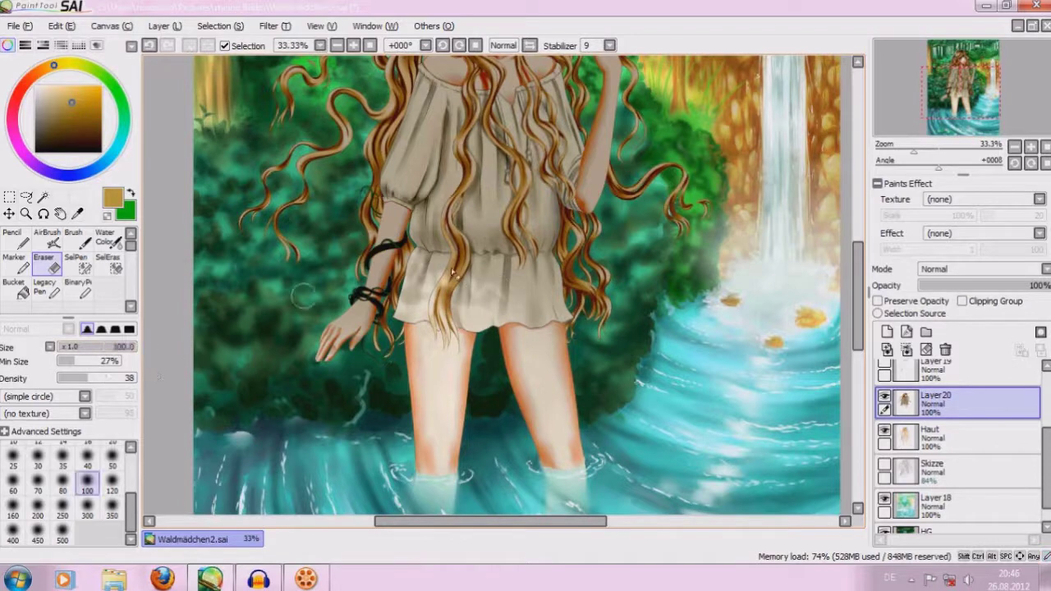
drag(507, 309, 458, 303)
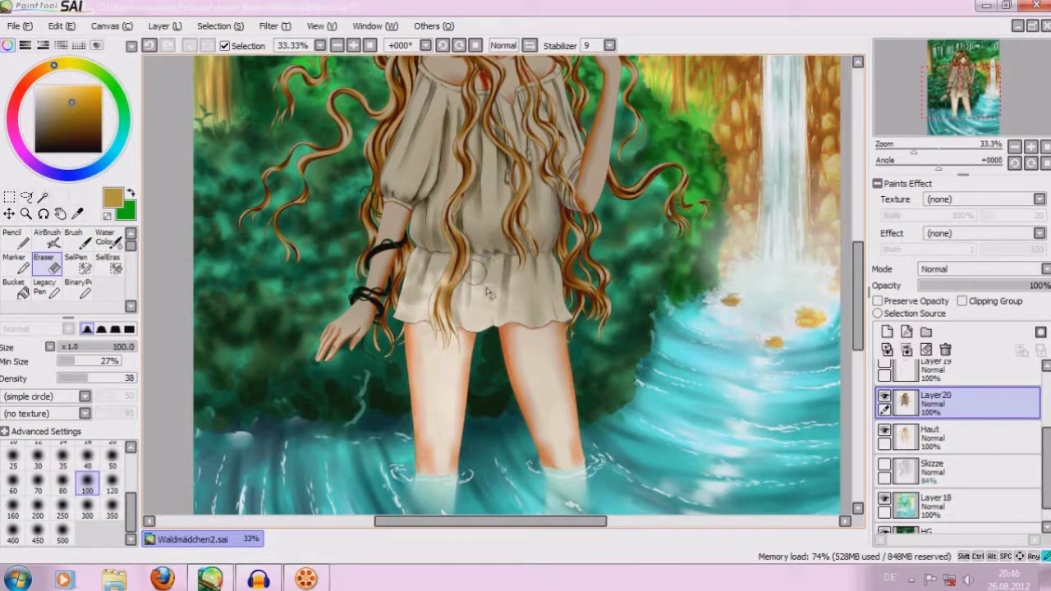
mouse_move(458, 303)
mouse_down()
mouse_move(508, 316)
mouse_move(525, 390)
mouse_up()
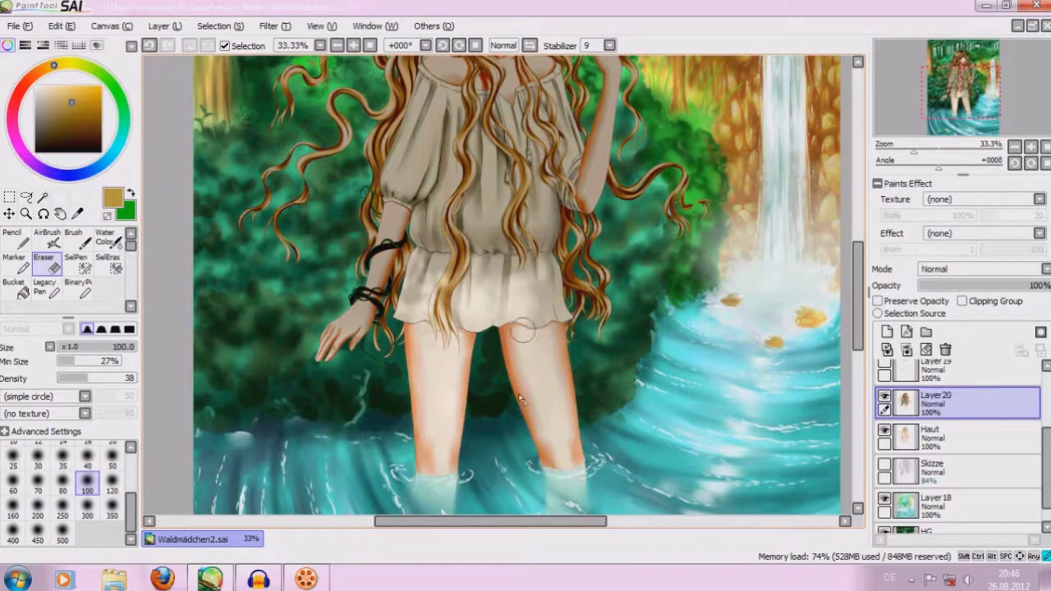
click(87, 505)
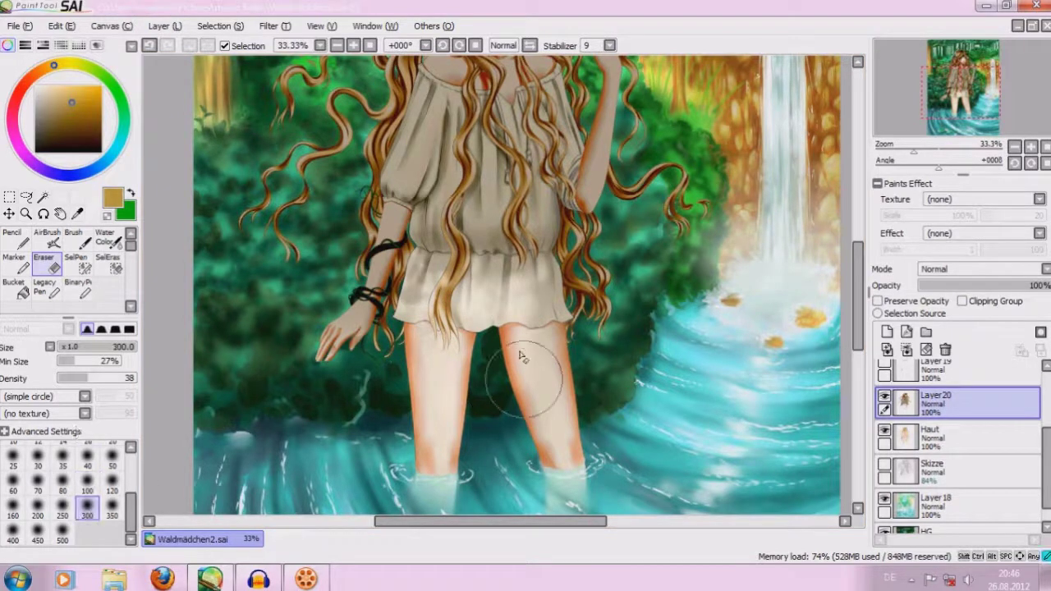
mouse_move(533, 438)
mouse_down()
mouse_move(514, 454)
mouse_move(397, 360)
mouse_up()
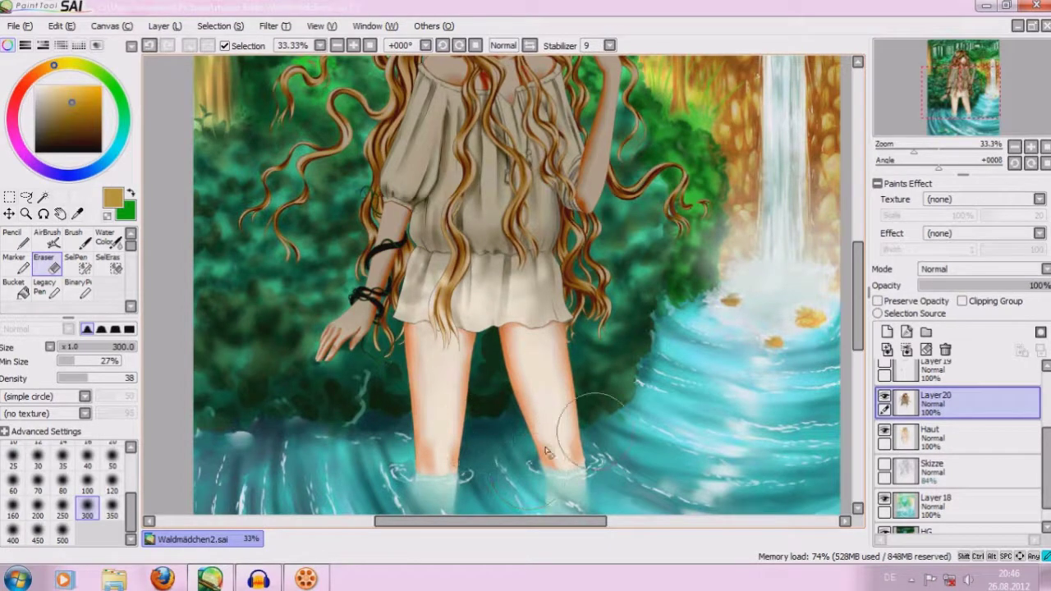
Lighten the left fingertips and the blouse centre's dark shading with a size-35 eraser.
drag(103, 348, 150, 351)
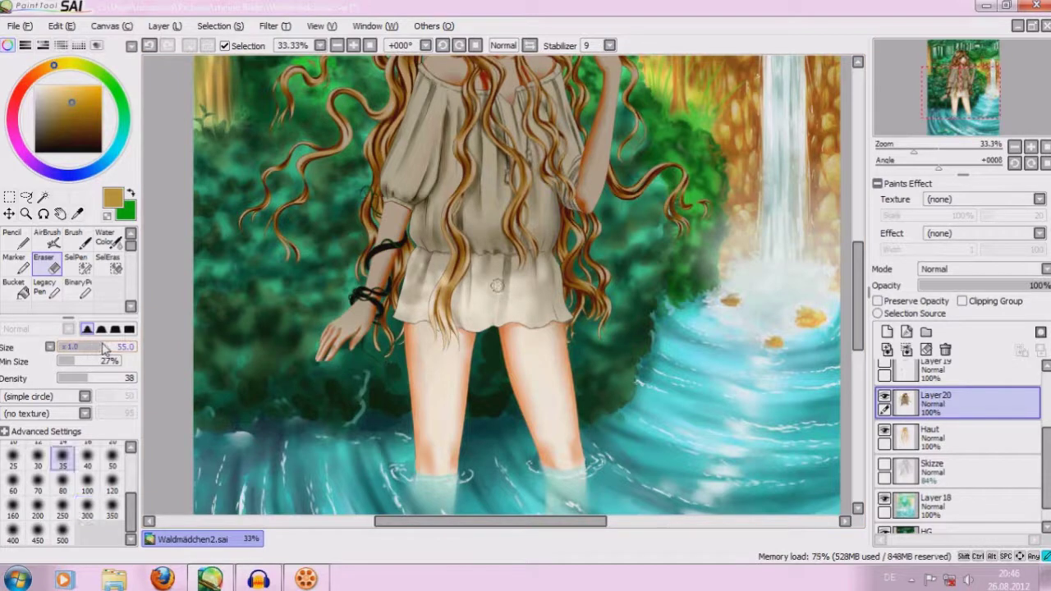
mouse_move(294, 354)
mouse_down()
mouse_move(361, 328)
mouse_move(345, 316)
mouse_move(328, 322)
mouse_move(366, 338)
mouse_move(326, 337)
mouse_move(353, 340)
mouse_move(386, 288)
mouse_move(390, 234)
mouse_move(366, 276)
mouse_move(400, 205)
mouse_move(401, 224)
mouse_move(406, 193)
mouse_move(409, 205)
mouse_move(394, 179)
mouse_move(403, 141)
mouse_move(392, 198)
mouse_move(410, 200)
mouse_move(391, 170)
mouse_move(420, 179)
mouse_up()
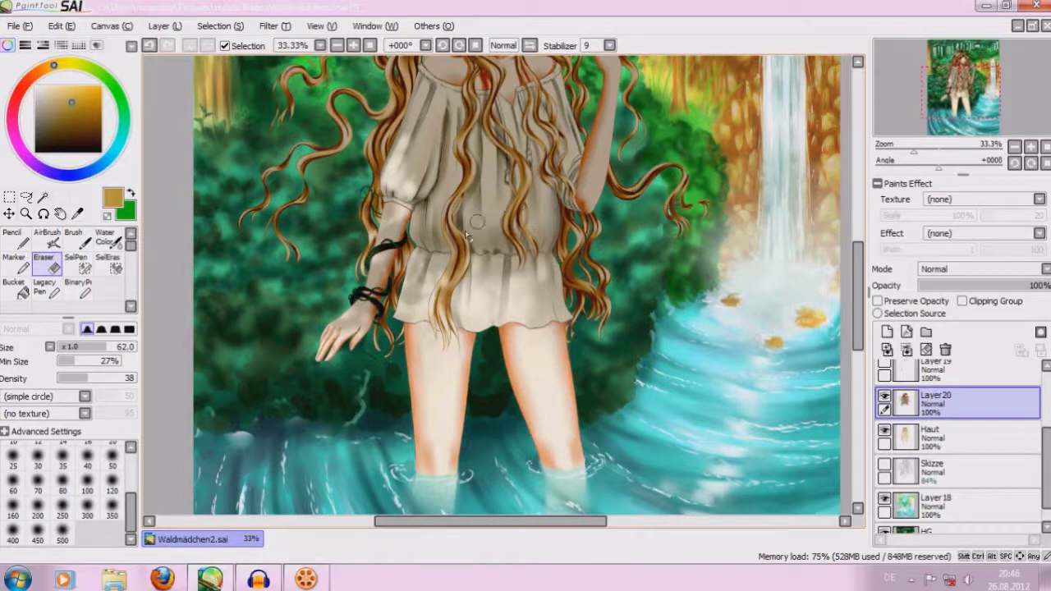
mouse_move(461, 226)
mouse_down()
mouse_move(489, 223)
mouse_move(467, 220)
mouse_move(477, 164)
mouse_move(437, 182)
mouse_up()
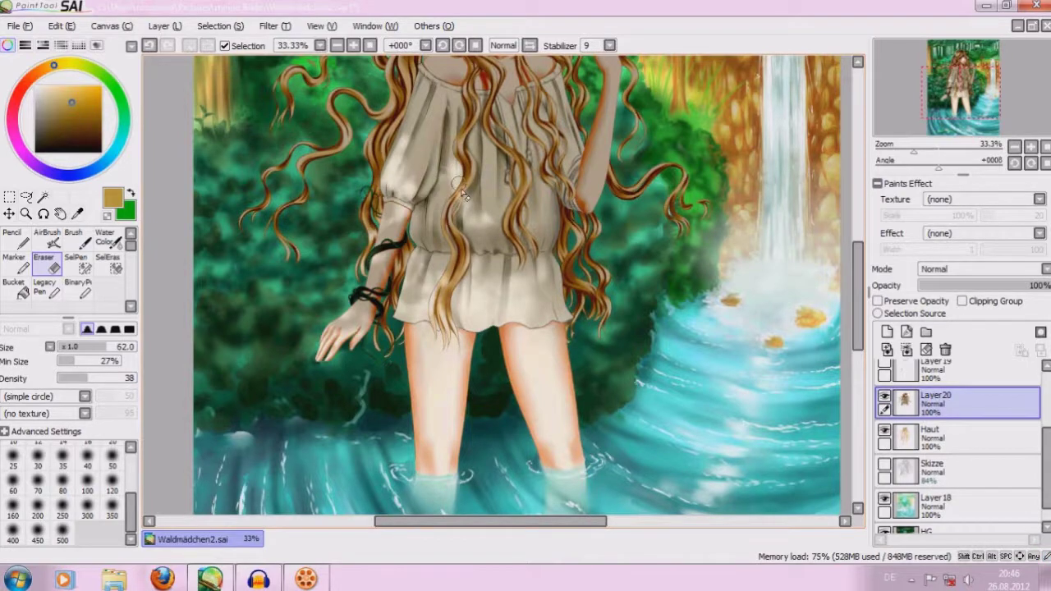
click(337, 45)
click(336, 45)
click(353, 45)
click(353, 45)
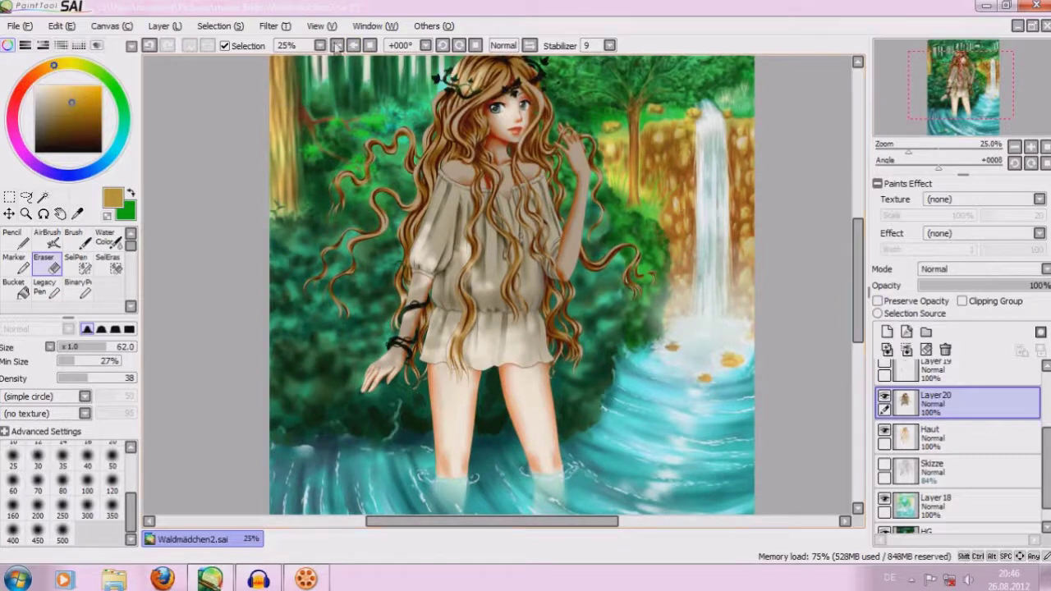
At 33.3% zoom, lighten the hair strands over the left shoulder with a size-91 eraser.
click(352, 46)
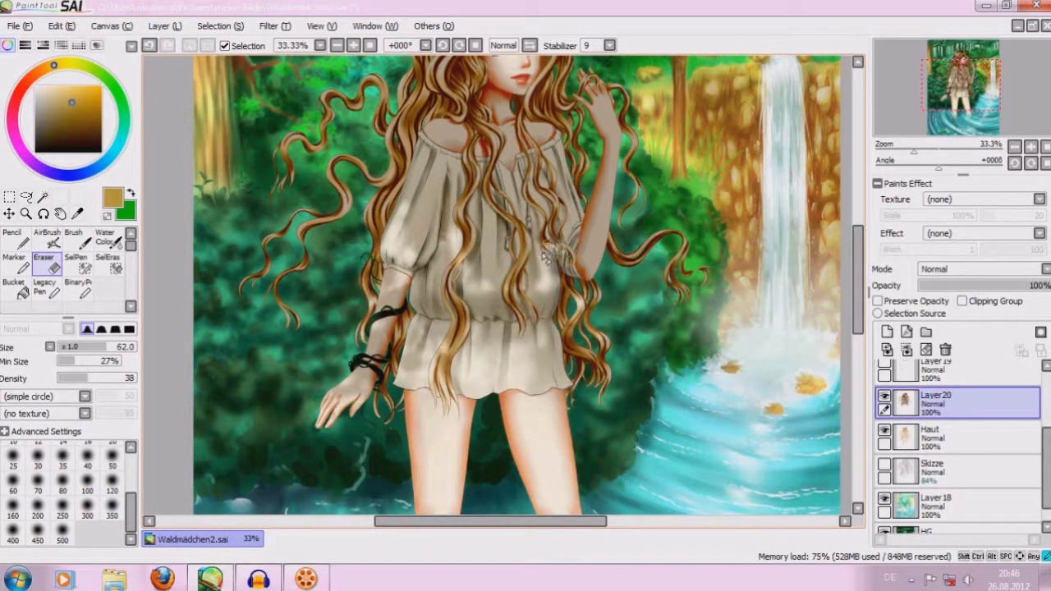
drag(93, 349, 115, 348)
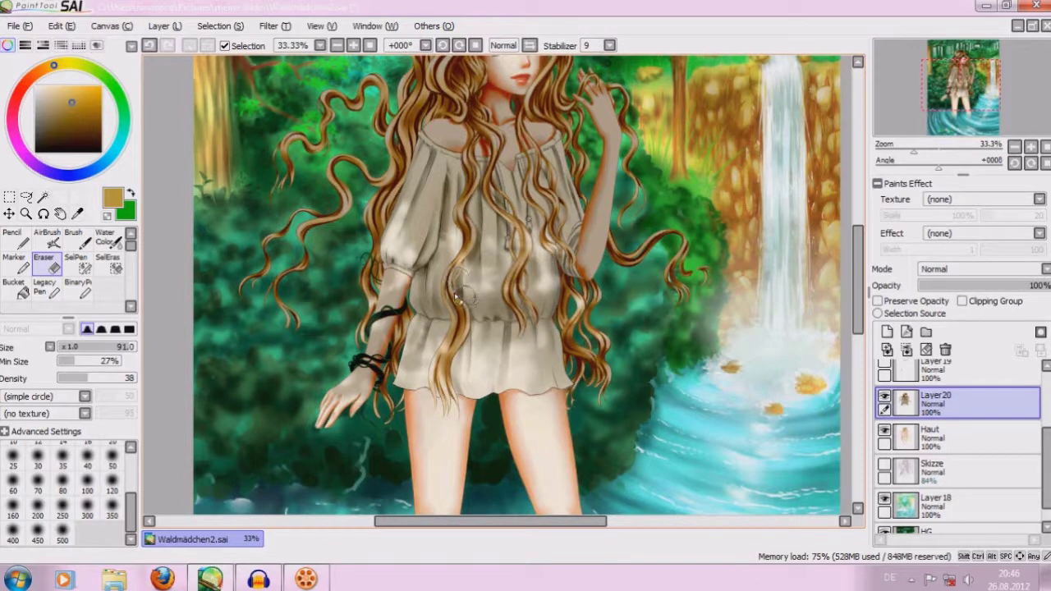
drag(438, 207, 437, 144)
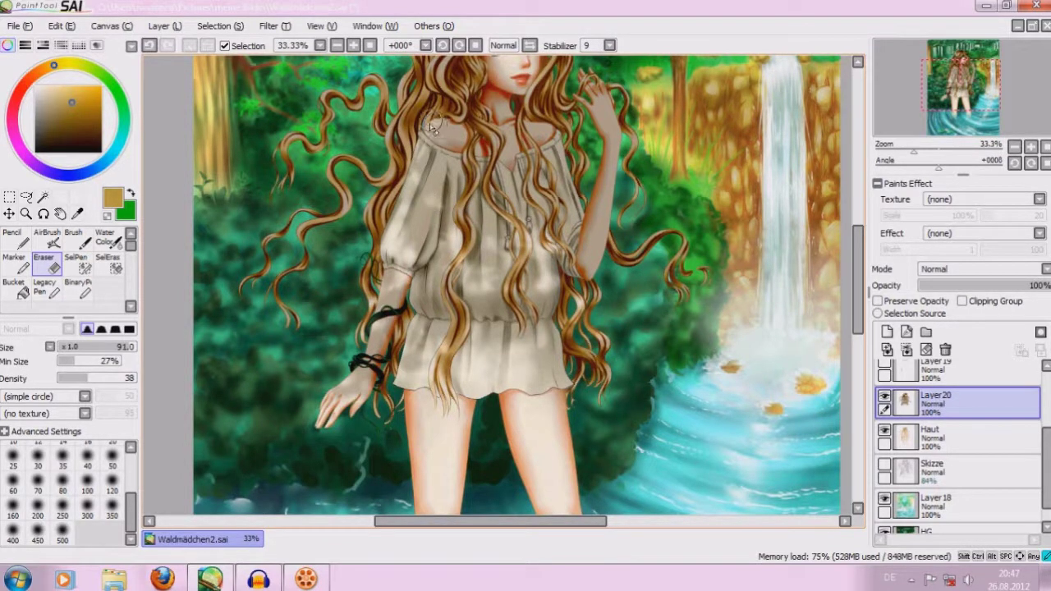
drag(855, 245, 854, 212)
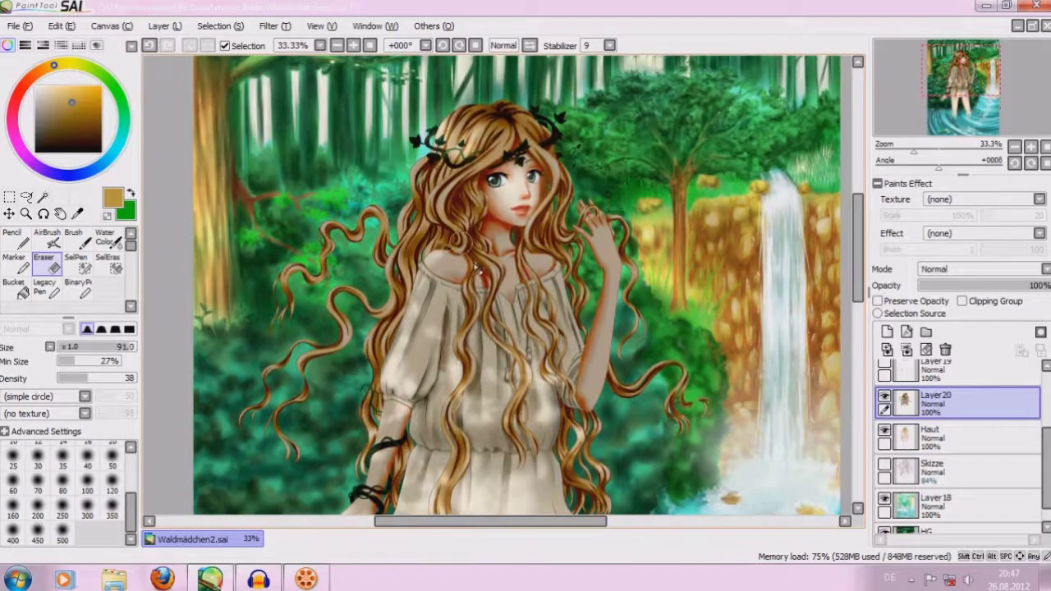
Lighten hair strands over the chest and beside the face, plus the raised hand, at size 91.
drag(458, 267, 507, 272)
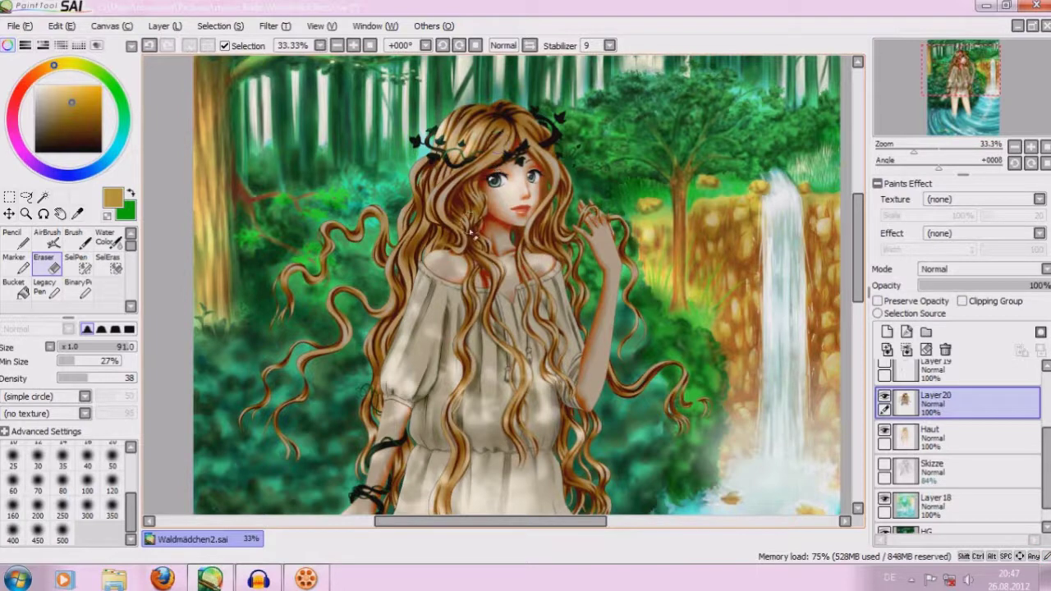
mouse_move(494, 254)
mouse_down()
mouse_move(434, 224)
mouse_move(456, 224)
mouse_move(464, 302)
mouse_up()
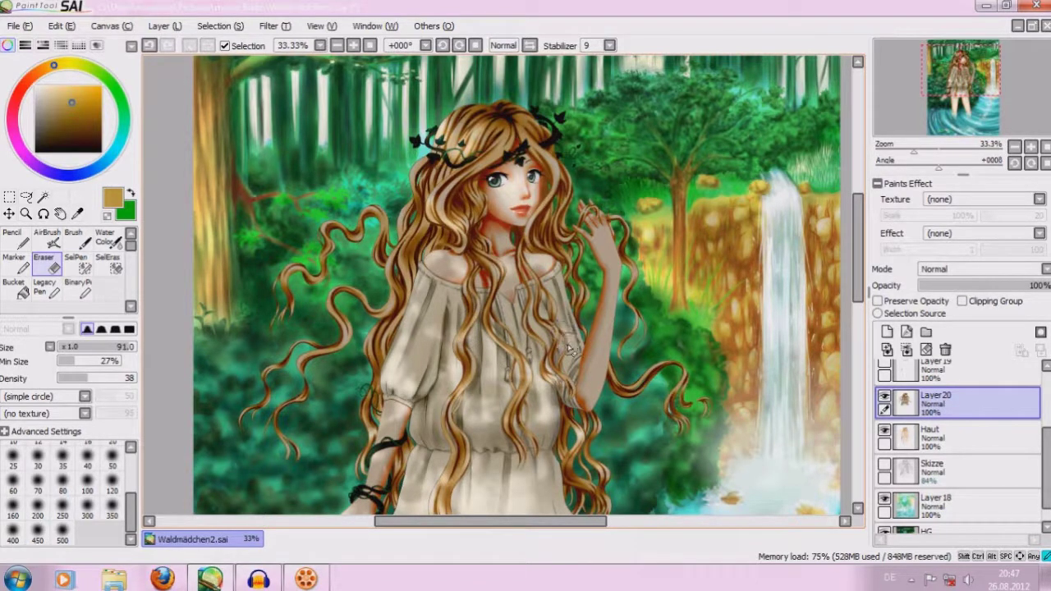
mouse_move(591, 231)
mouse_down()
mouse_move(578, 238)
mouse_move(606, 271)
mouse_move(608, 316)
mouse_move(586, 361)
mouse_up()
drag(599, 291, 579, 396)
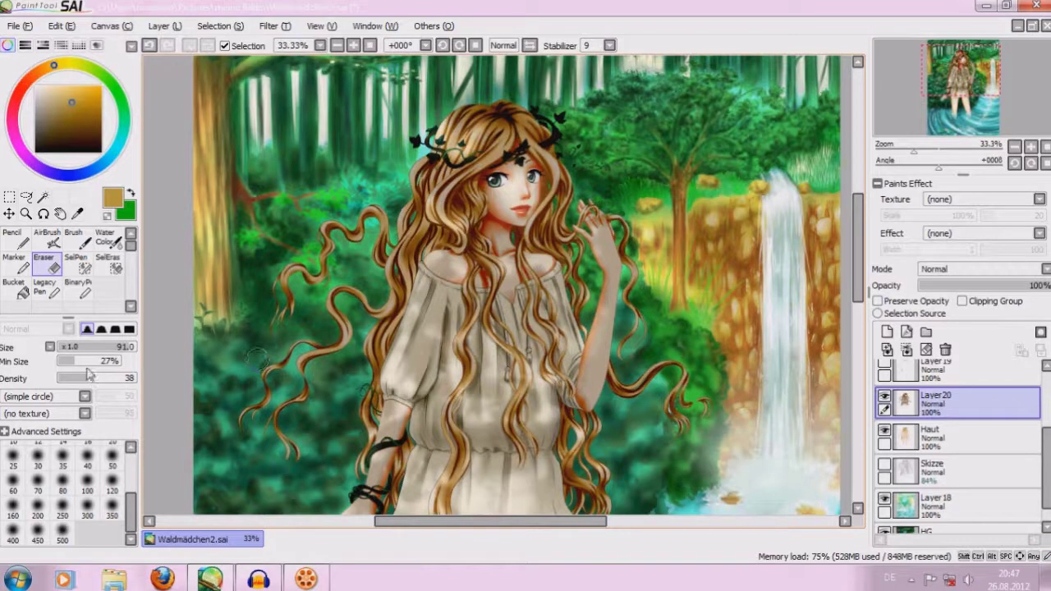
Soften the raised forearm's edge toward the elbow with eraser sizes 40 and 50.
click(87, 457)
drag(593, 335, 588, 348)
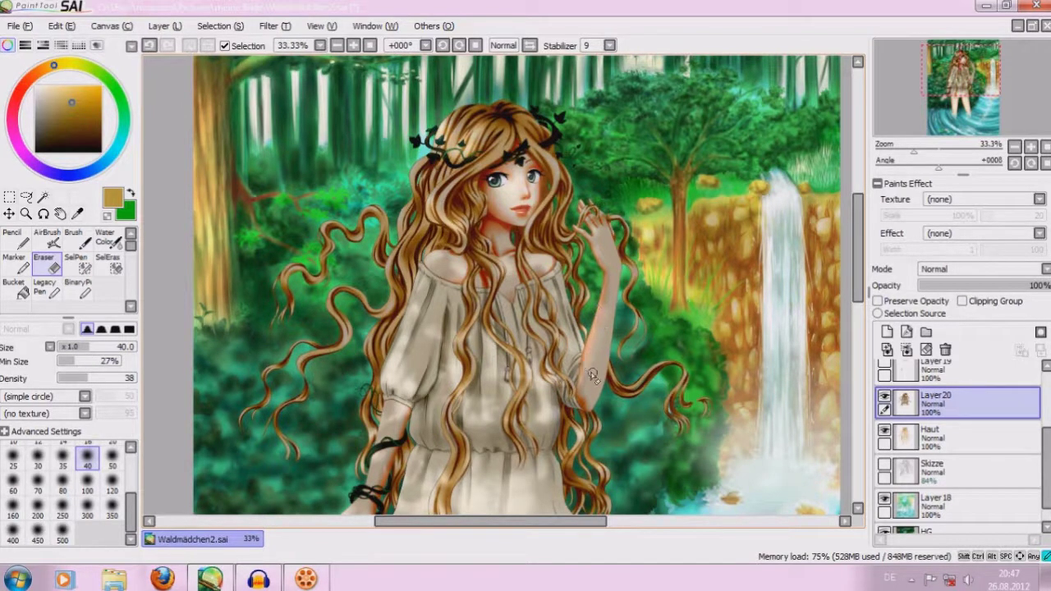
drag(592, 377, 582, 393)
drag(98, 348, 114, 348)
drag(606, 364, 574, 374)
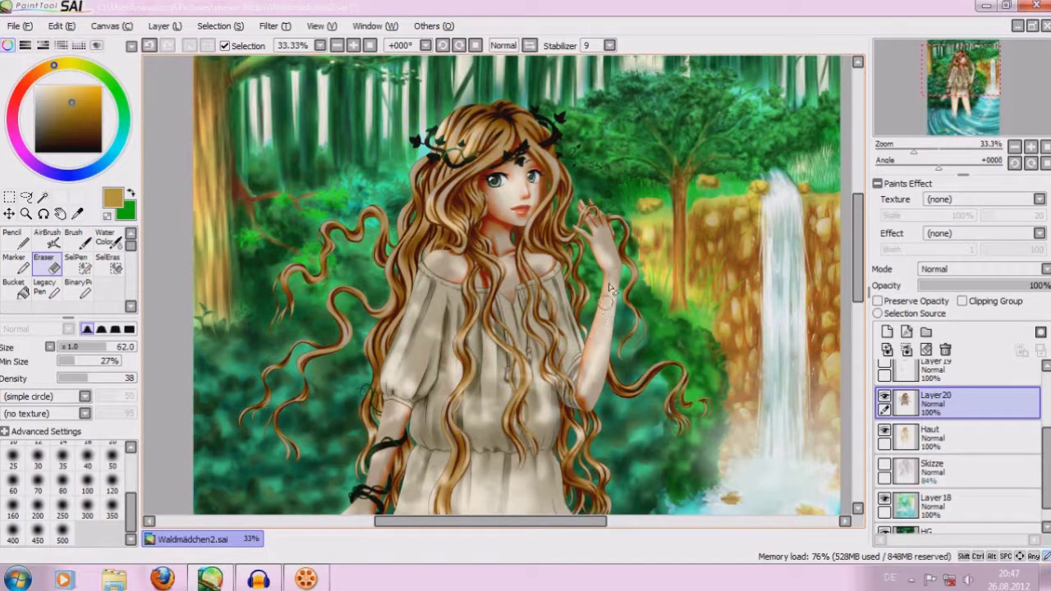
Lighten the long hair strands, the hair by the left cheek and a left curl at size 100.
click(87, 480)
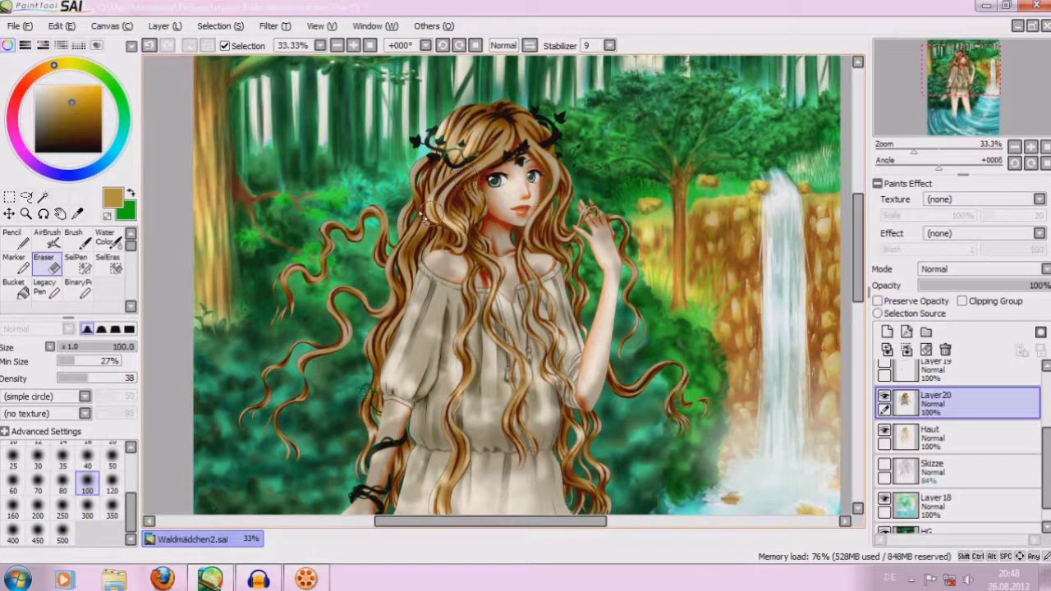
mouse_move(422, 216)
mouse_down()
mouse_move(392, 290)
mouse_move(485, 165)
mouse_move(469, 212)
mouse_move(448, 220)
mouse_up()
mouse_move(542, 202)
mouse_down()
mouse_move(559, 176)
mouse_move(566, 214)
mouse_move(550, 243)
mouse_move(566, 256)
mouse_up()
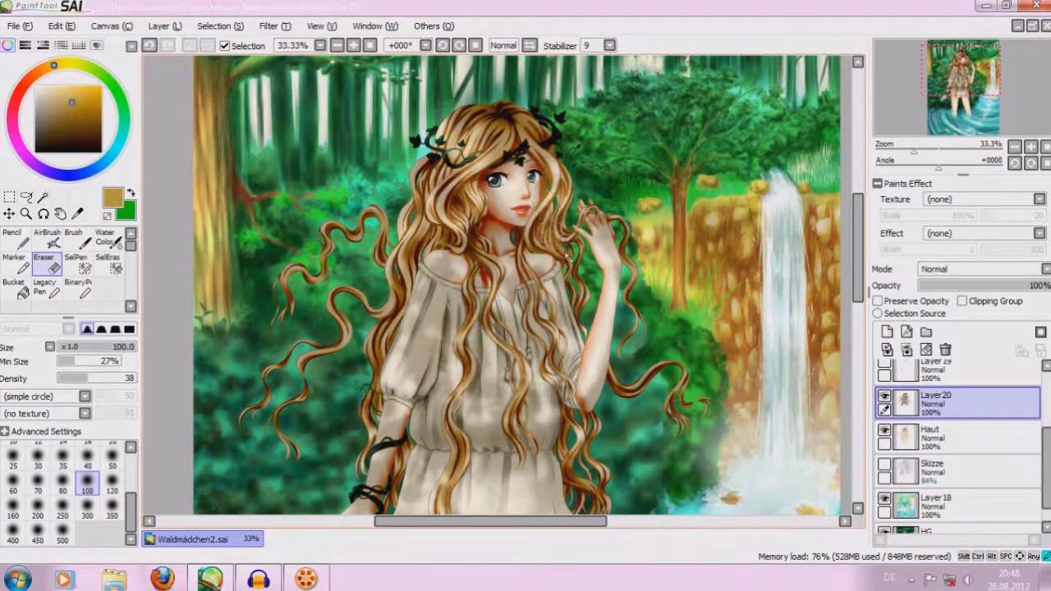
drag(406, 245, 378, 267)
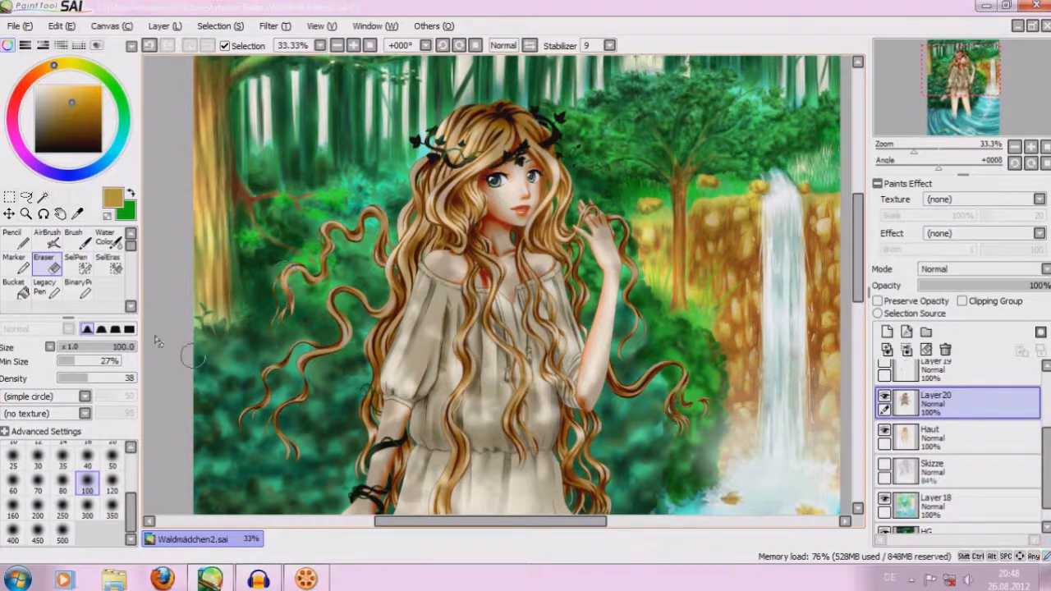
click(86, 509)
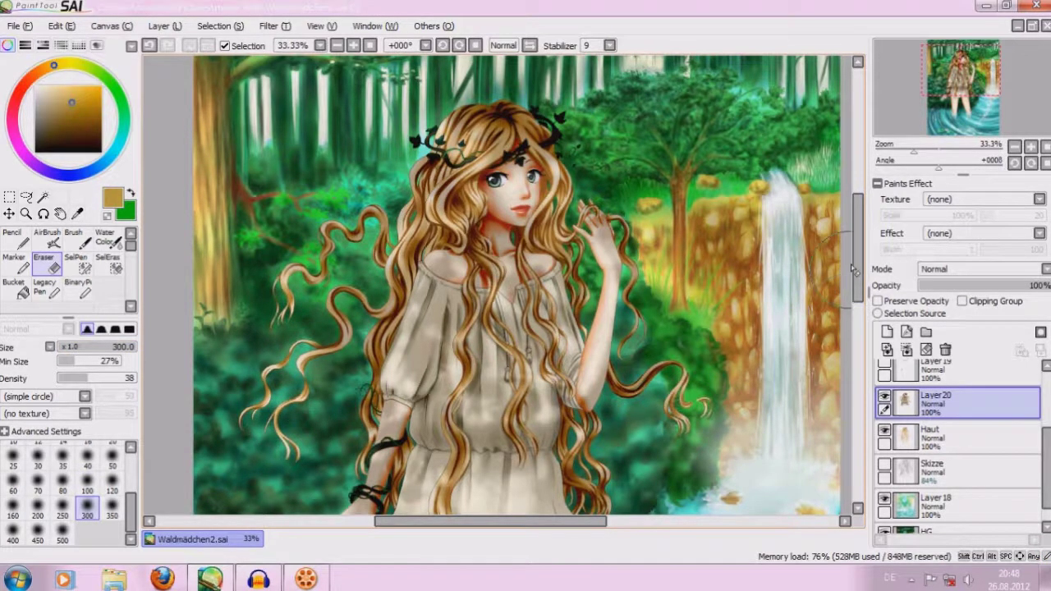
drag(857, 279, 857, 310)
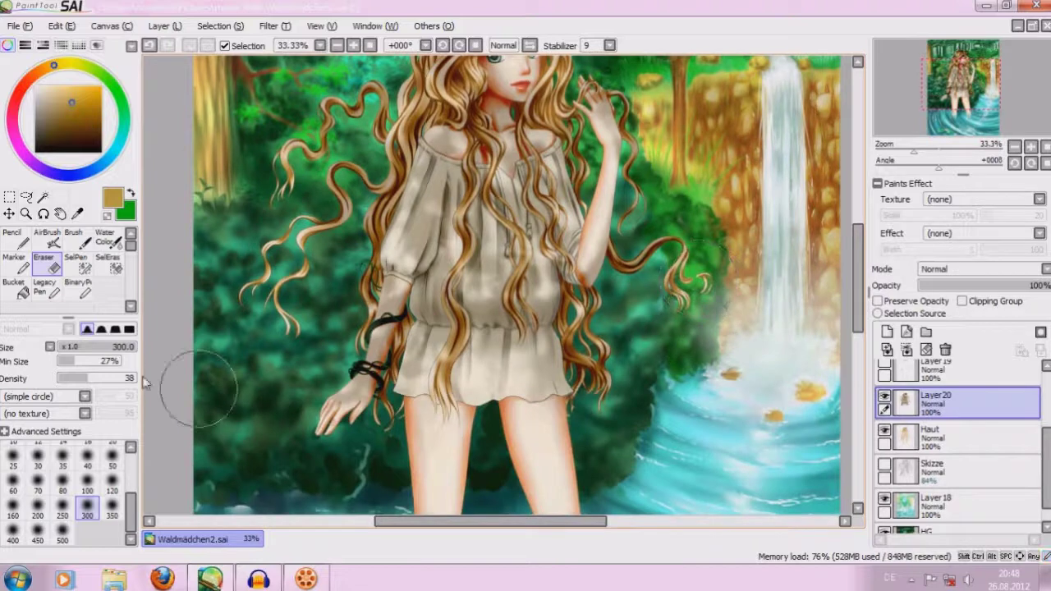
With a size-60 eraser, lighten the dark leaf and hair shading around the circlet.
click(12, 484)
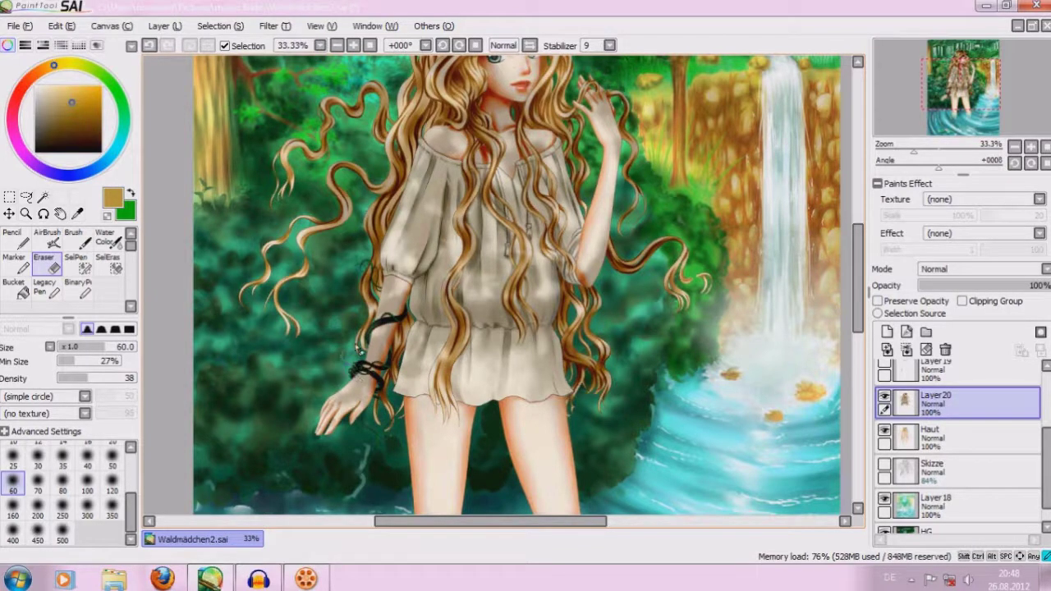
scroll(842, 226, up, 3)
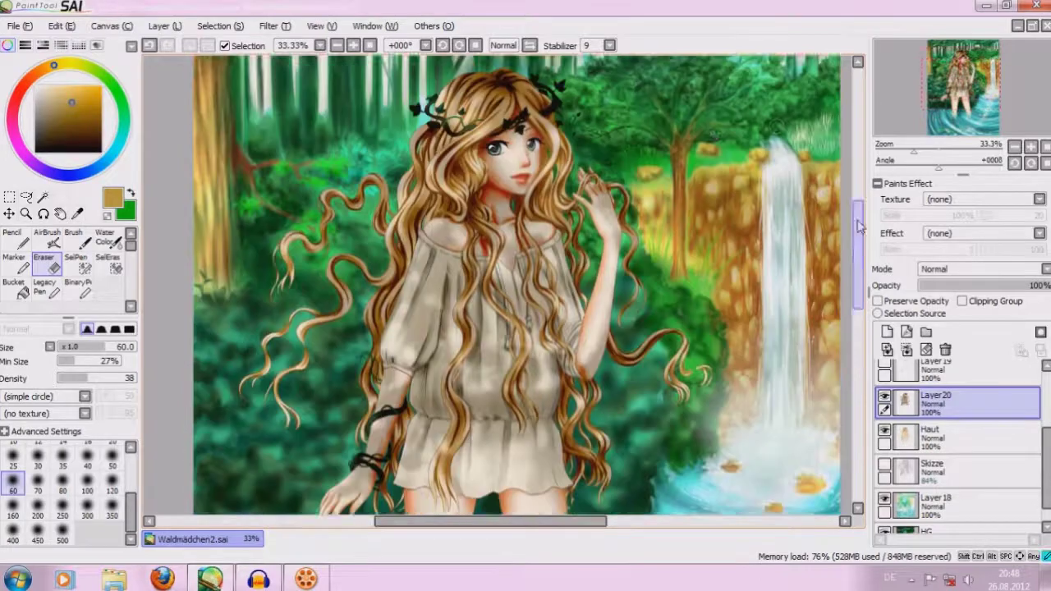
scroll(841, 226, up, 2)
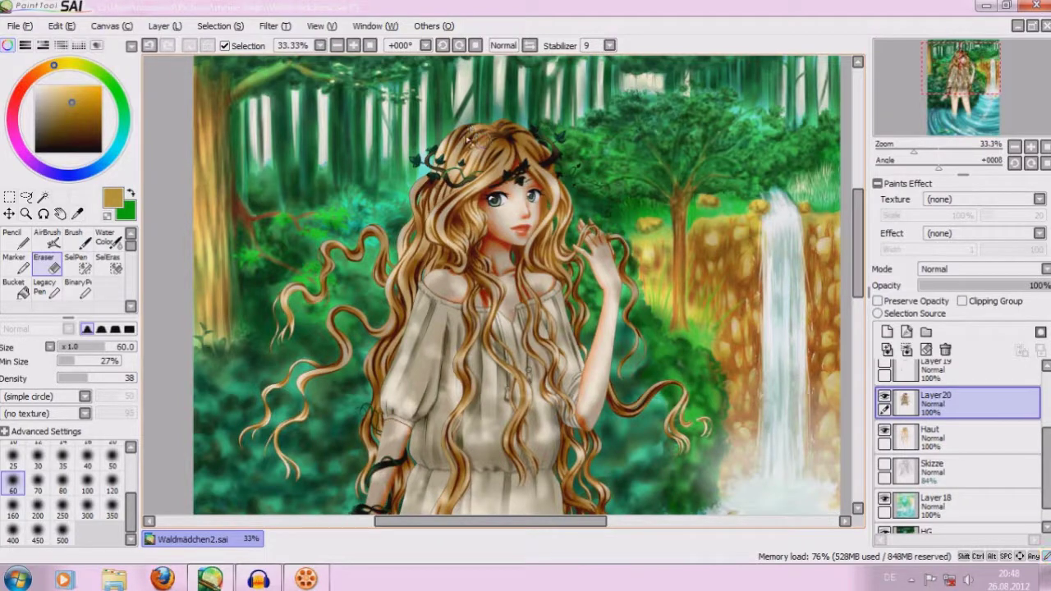
drag(533, 152, 526, 141)
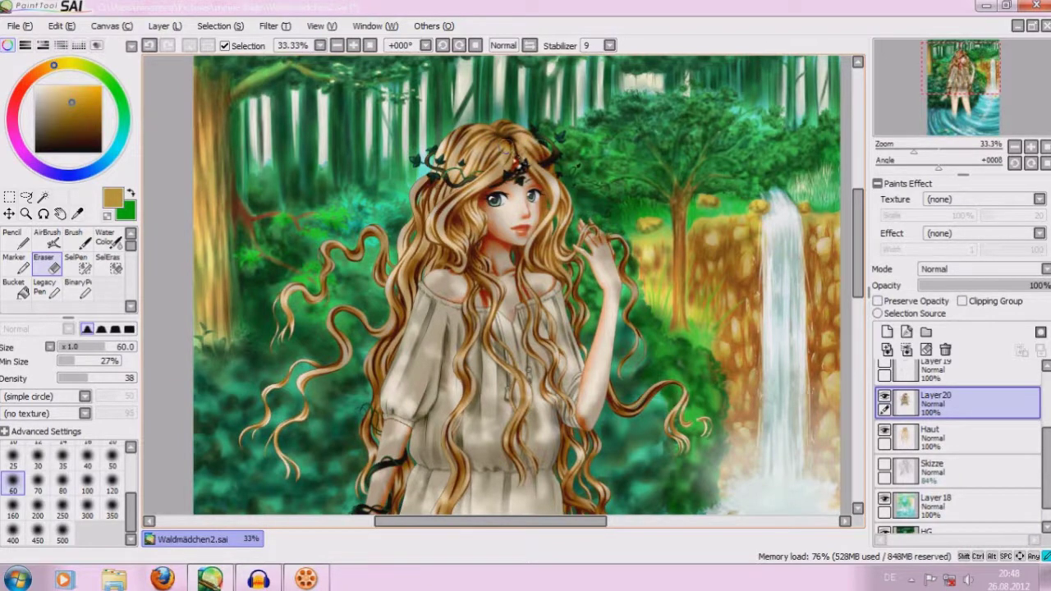
mouse_move(517, 177)
mouse_down()
mouse_move(497, 173)
mouse_move(549, 169)
mouse_move(499, 168)
mouse_move(513, 160)
mouse_up()
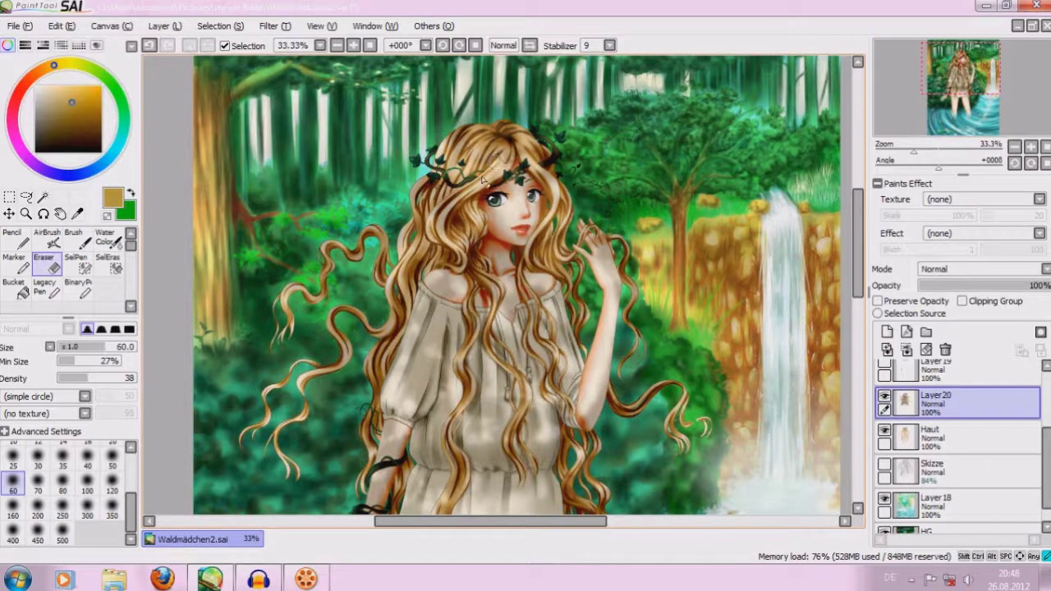
drag(444, 193, 416, 205)
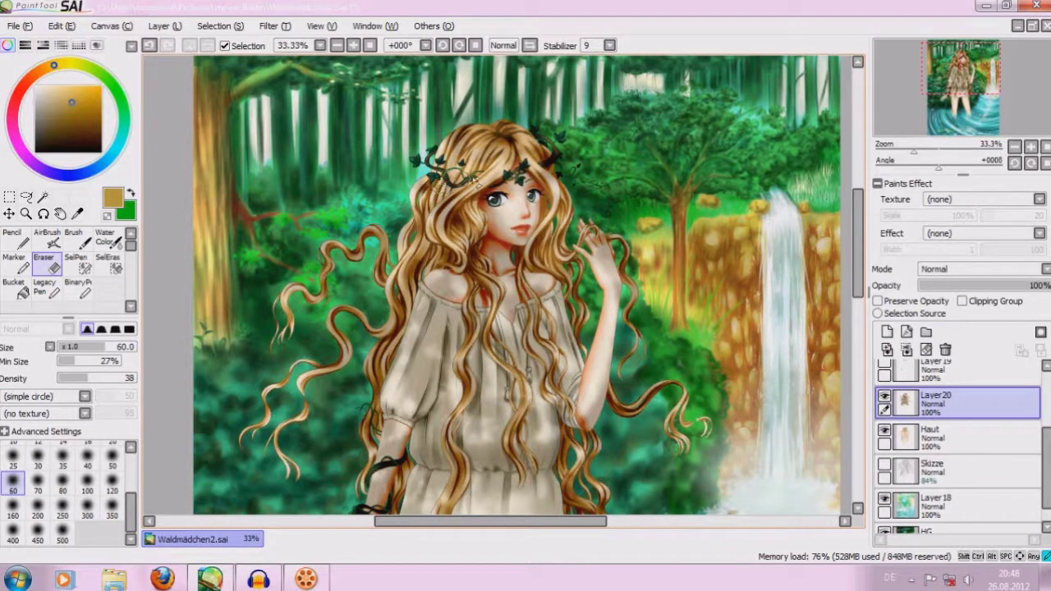
drag(538, 169, 552, 154)
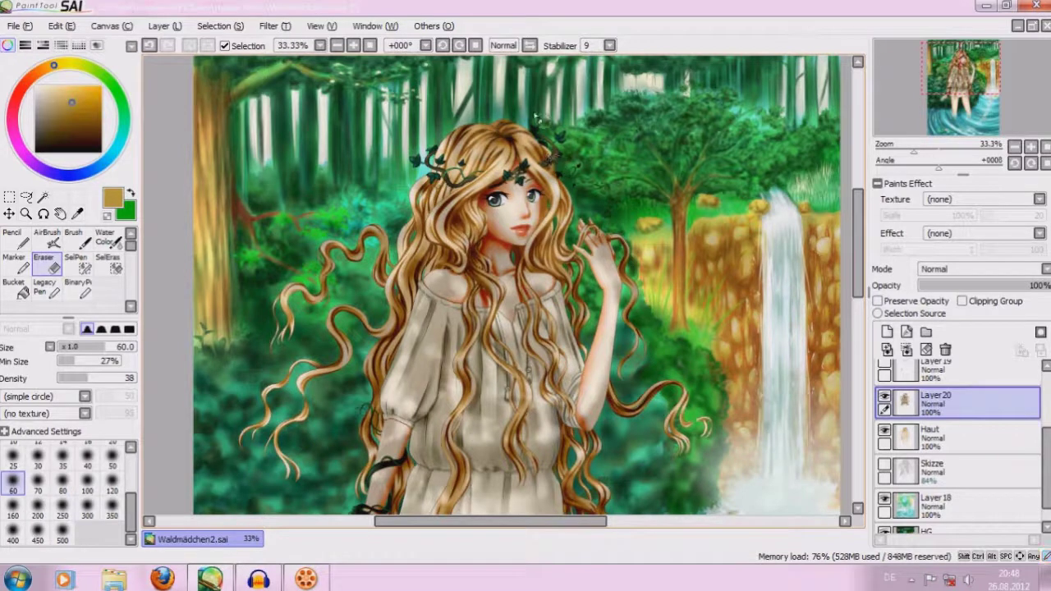